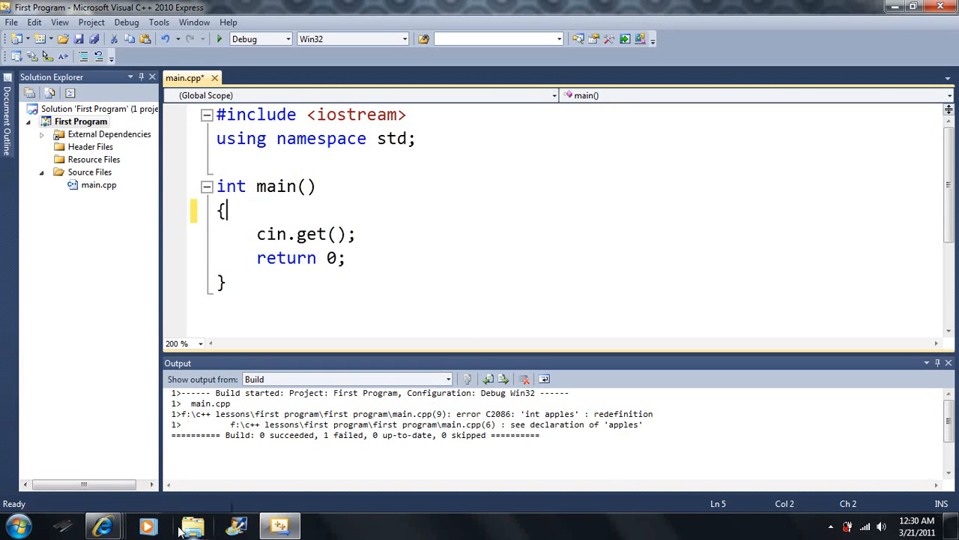
# Declare 'int coins;' inside main, assign 'coins = 50;', and leave a blank line after it
pyautogui.press('Return')
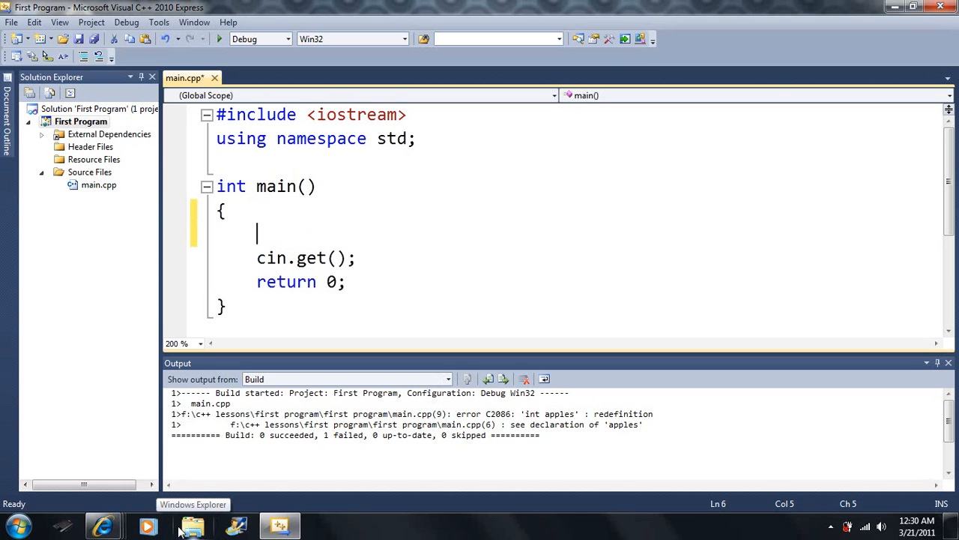
pyautogui.write('int ')
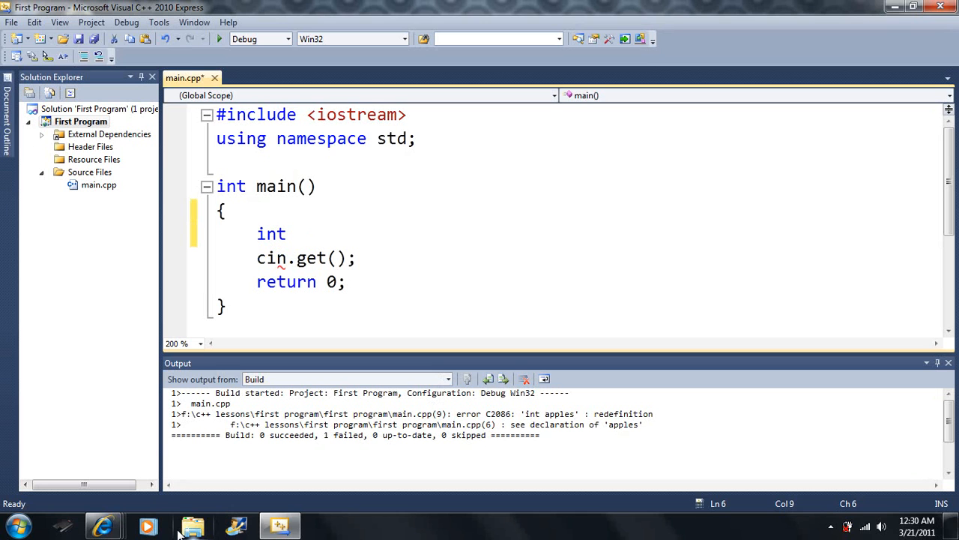
pyautogui.write('coin')
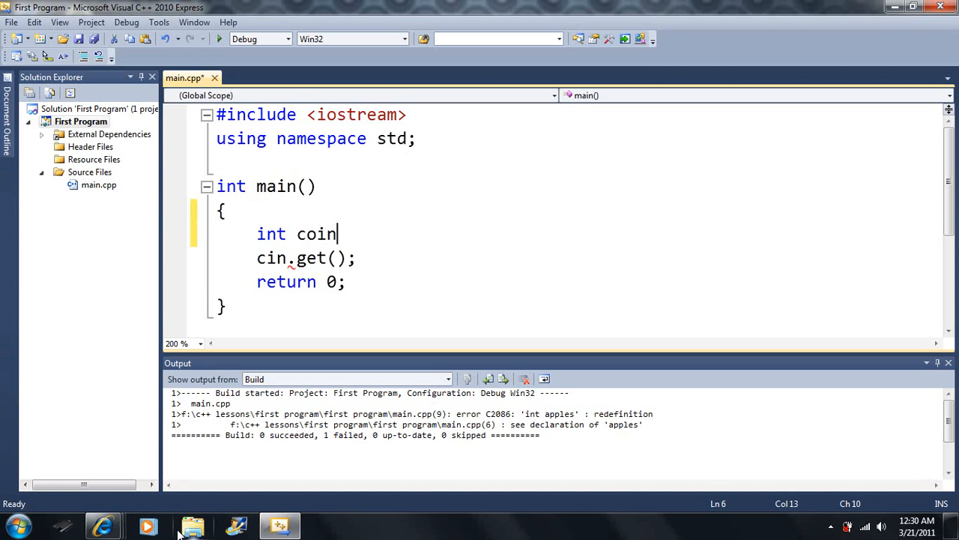
pyautogui.write('s')
pyautogui.write(' =')
pyautogui.press('BackSpace')
pyautogui.press('BackSpace')
pyautogui.write(';')
pyautogui.press('Return')
pyautogui.write('co')
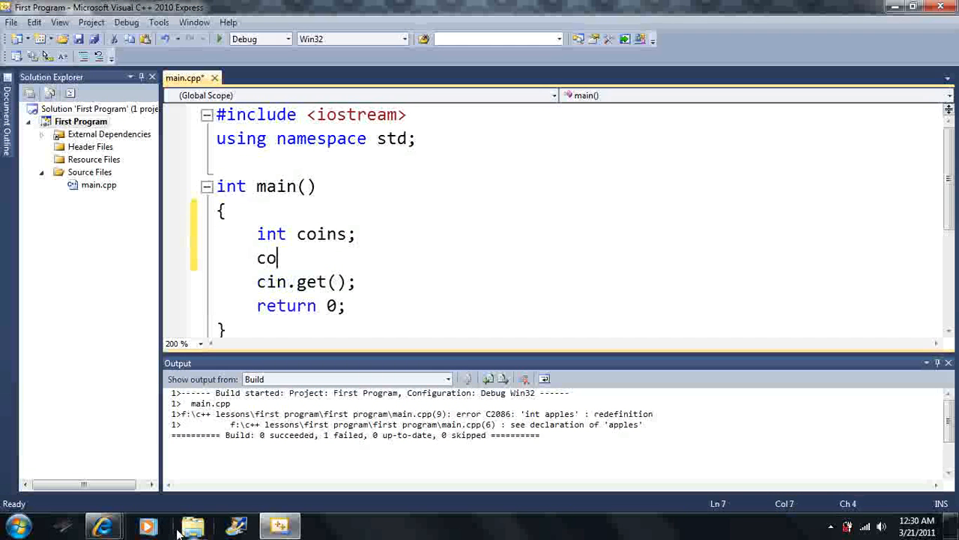
pyautogui.write('ins = ')
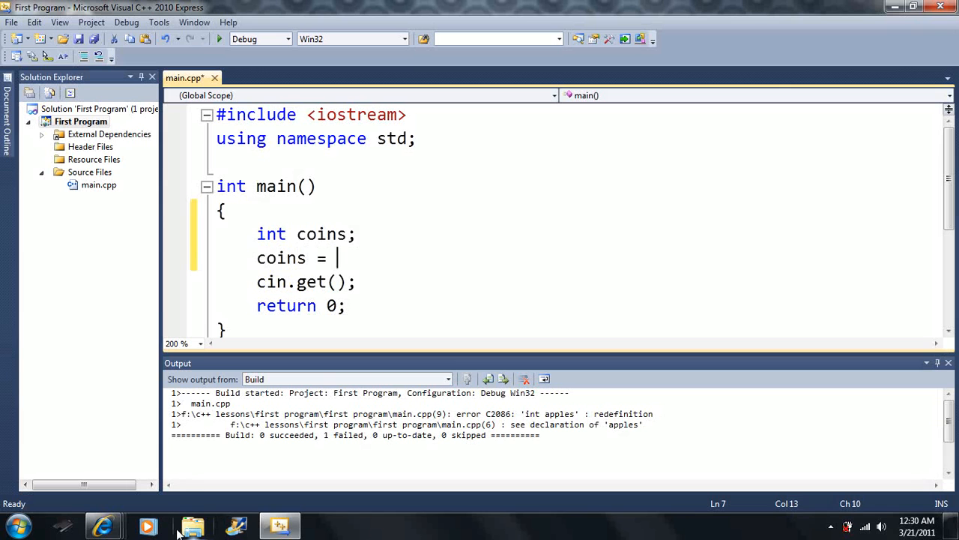
pyautogui.write('50;')
pyautogui.press('Return')
pyautogui.press('Return')
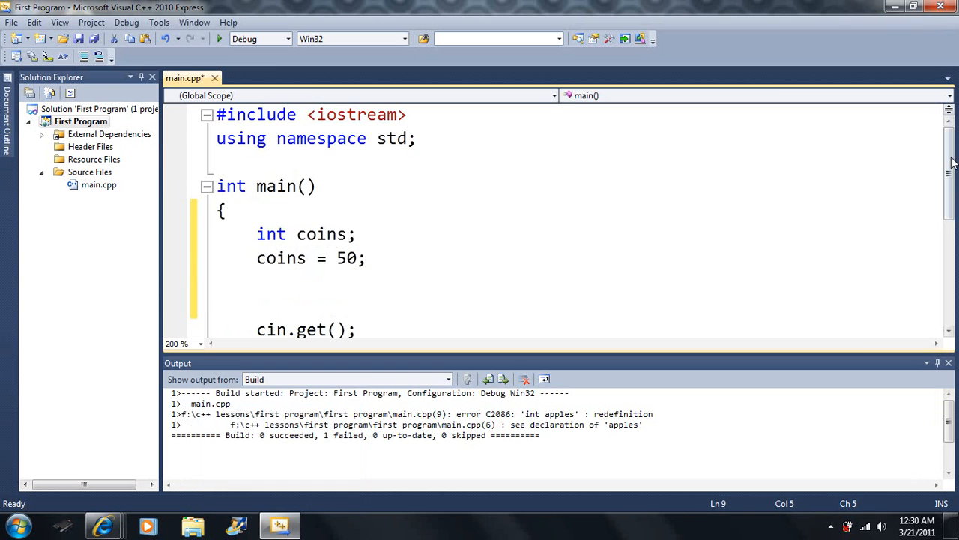
pyautogui.moveTo(949, 165); pyautogui.dragTo(950, 176)
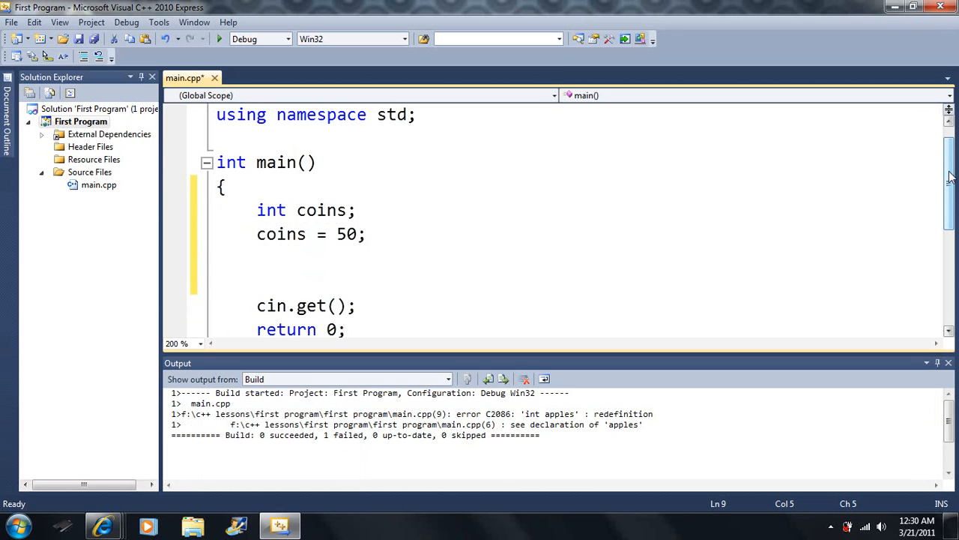
pyautogui.write('int a')
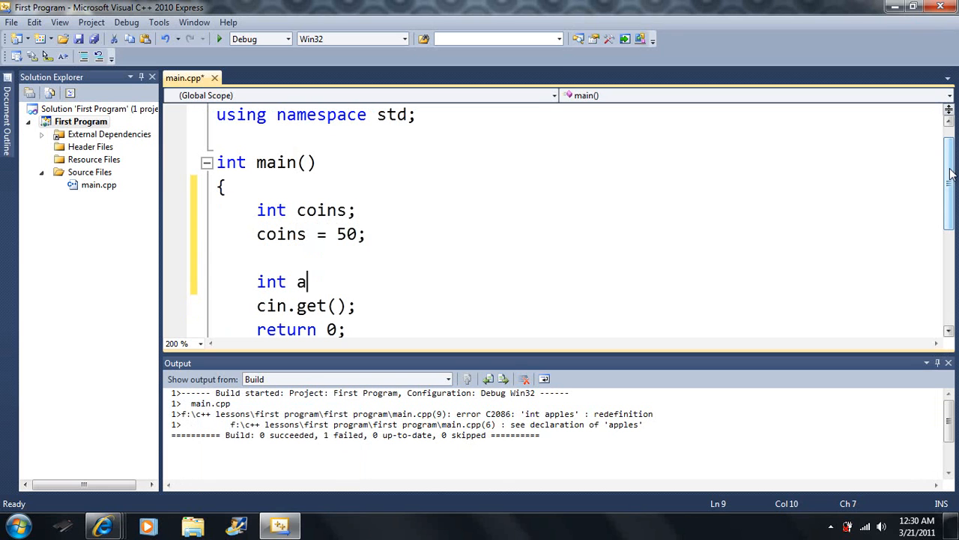
pyautogui.write('a')
# Declare 'int apples;' on the line below the coins assignment
pyautogui.press('BackSpace')
pyautogui.write('pples;')
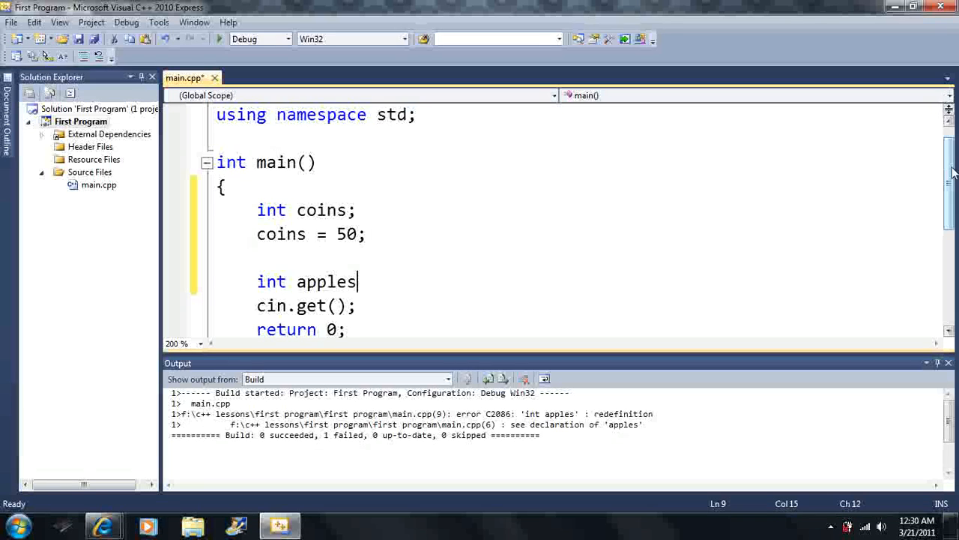
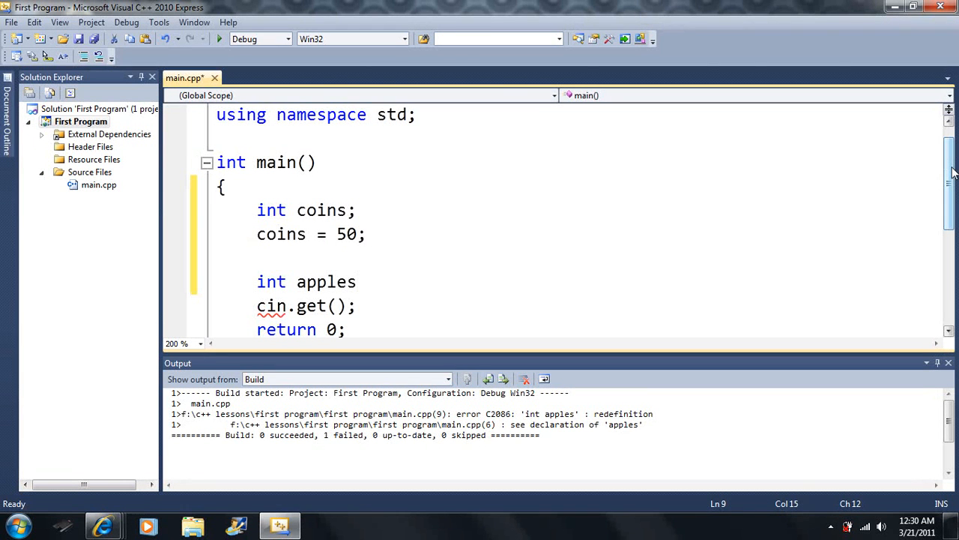
pyautogui.write(';')
# Finish 'int apples;' and add 'apples=30;' on the line below it, removing stray letters
pyautogui.press('Return')
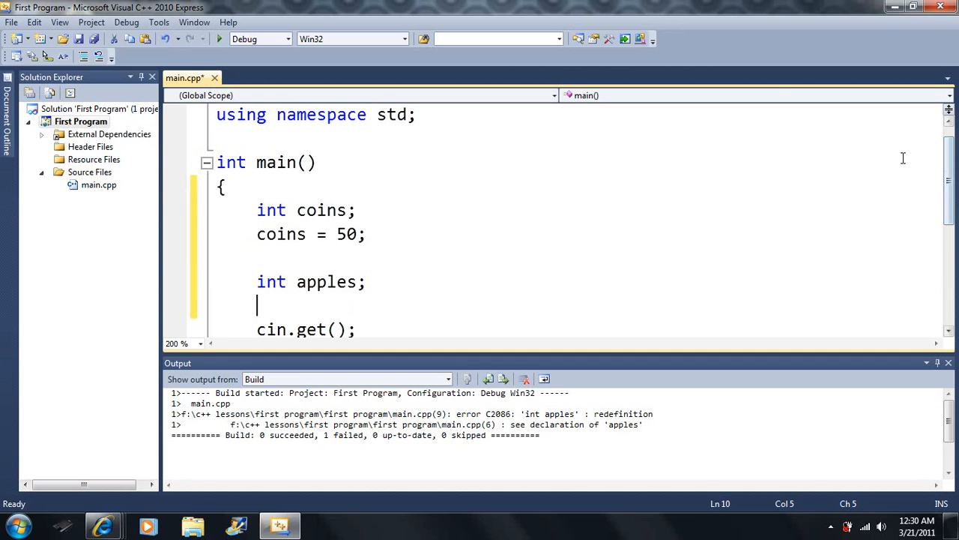
pyautogui.click(906, 135)
pyautogui.write('ap')
pyautogui.press('BackSpace')
pyautogui.press('BackSpace')
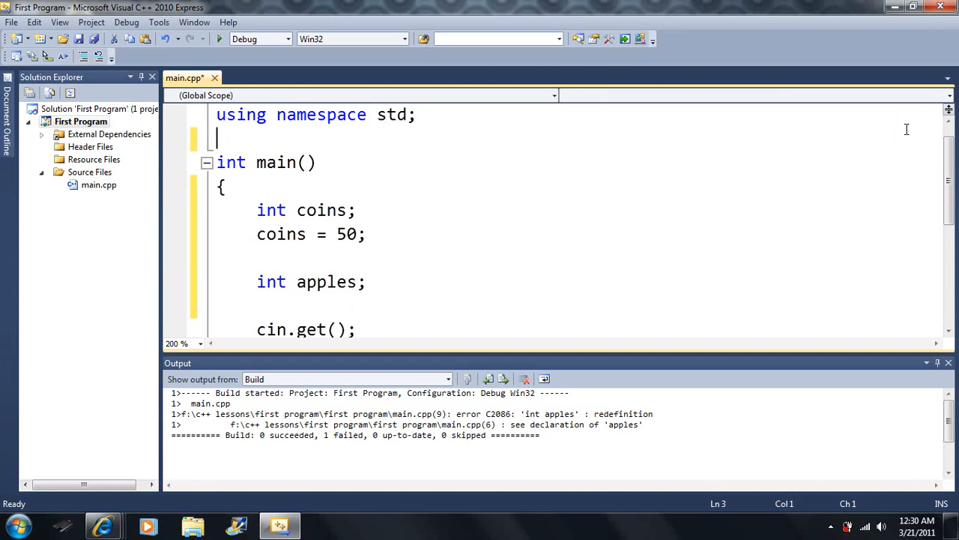
pyautogui.click(629, 313)
pyautogui.write('ap')
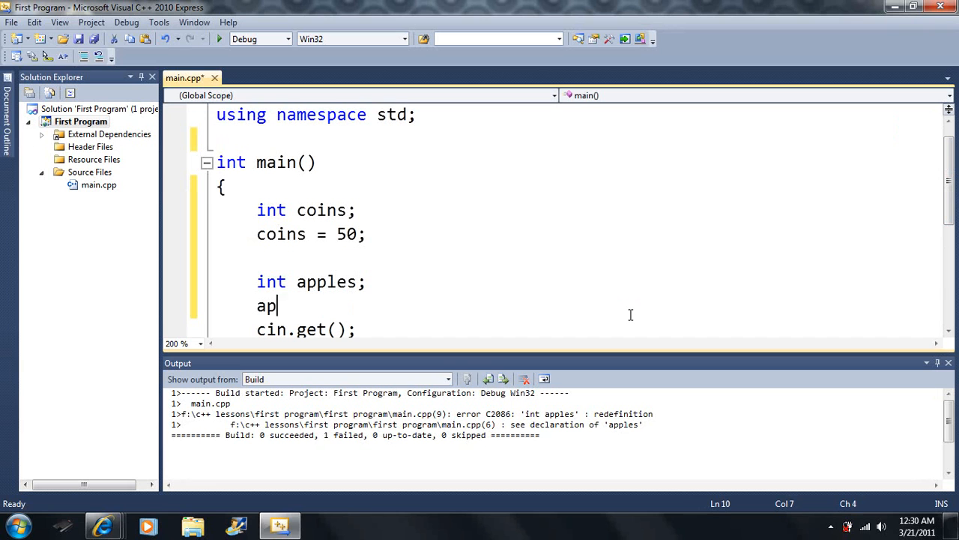
pyautogui.write('ples=')
pyautogui.write('30;')
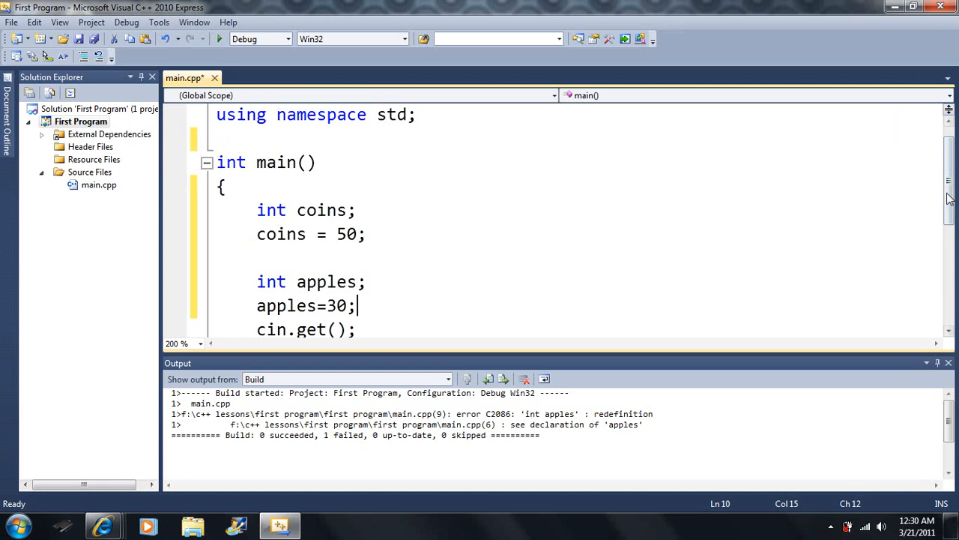
pyautogui.moveTo(950, 193); pyautogui.dragTo(951, 204)
# Review the coins and apples lines, then start erasing the separate 'apples=30;' line
pyautogui.click(436, 188)
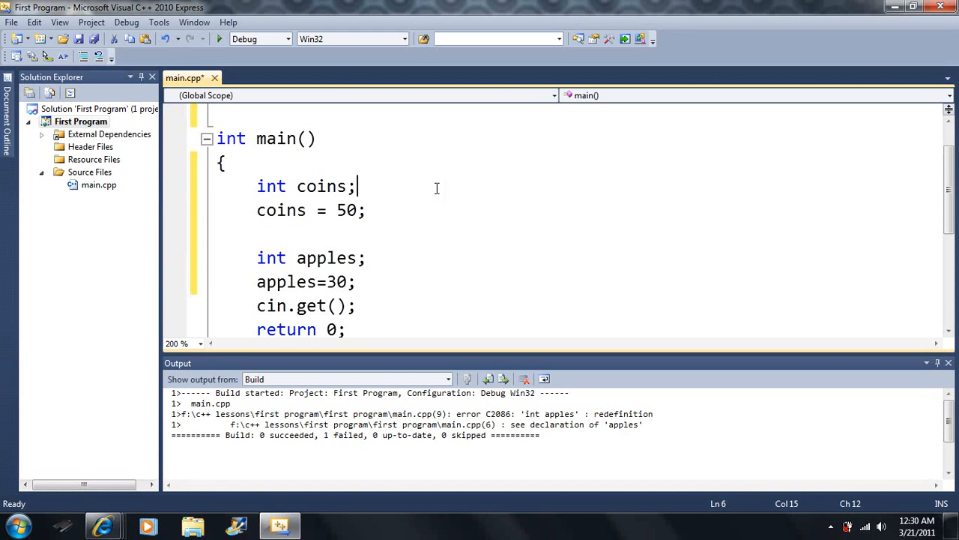
pyautogui.click(361, 281)
pyautogui.press('BackSpace')
pyautogui.press('BackSpace')
# Rewrite the declaration as 'int apples = 30;' with a blank line after it
pyautogui.press('BackSpace')
pyautogui.press('BackSpace')
pyautogui.press('BackSpace')
pyautogui.press('BackSpace')
pyautogui.press('BackSpace')
pyautogui.press('BackSpace')
pyautogui.press('BackSpace')
pyautogui.press('BackSpace')
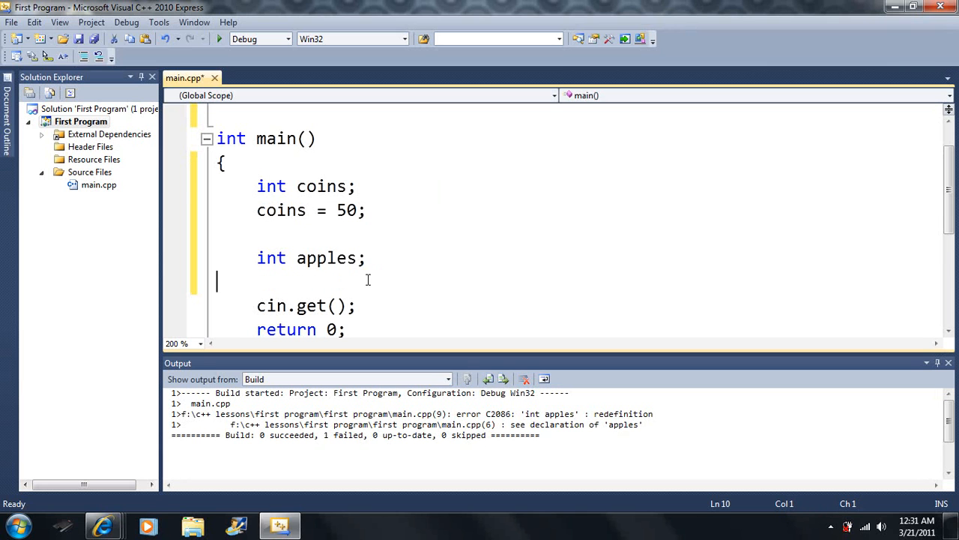
pyautogui.press('BackSpace')
pyautogui.press('Left')
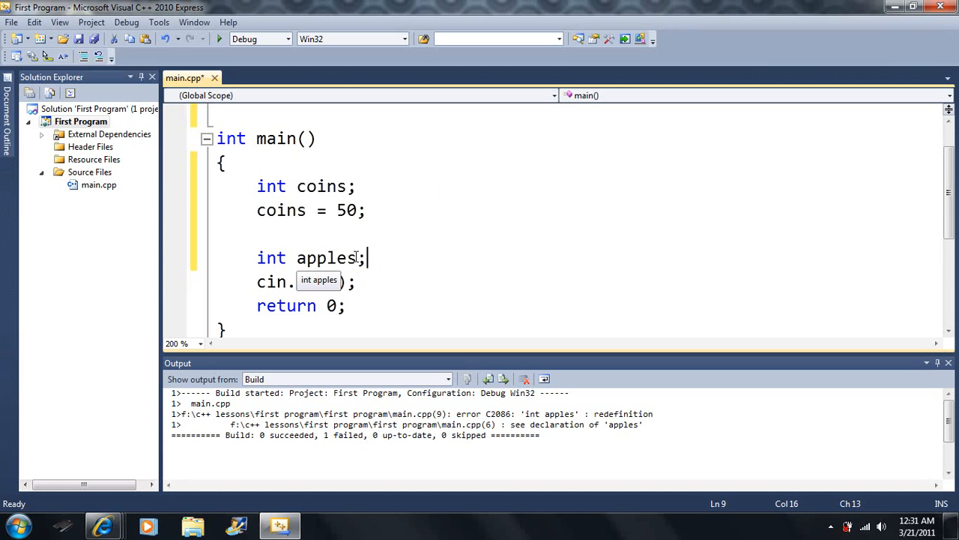
pyautogui.write('= ')
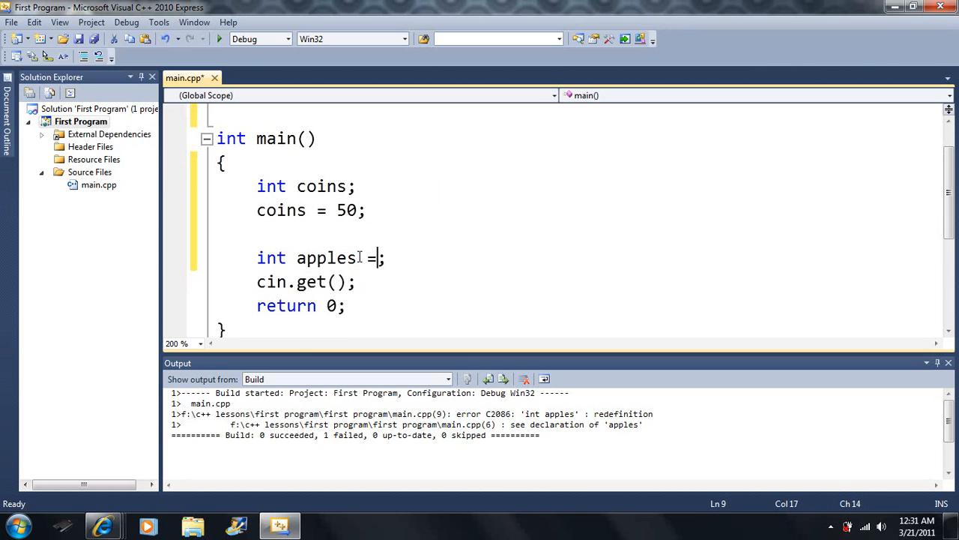
pyautogui.write('30')
pyautogui.click(435, 259)
pyautogui.press('Return')
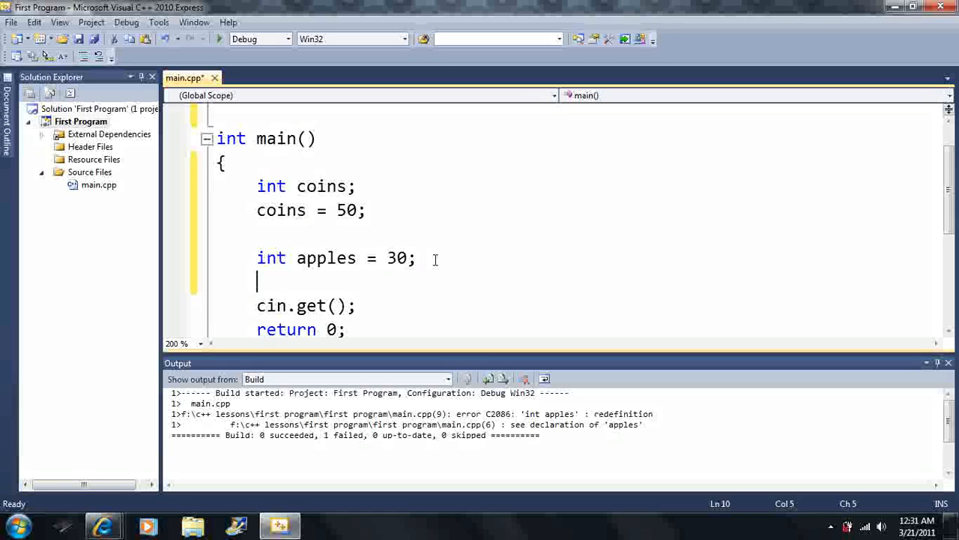
# Compare the separate 'coins = 50' assignment with the combined apples declaration
pyautogui.click(435, 258)
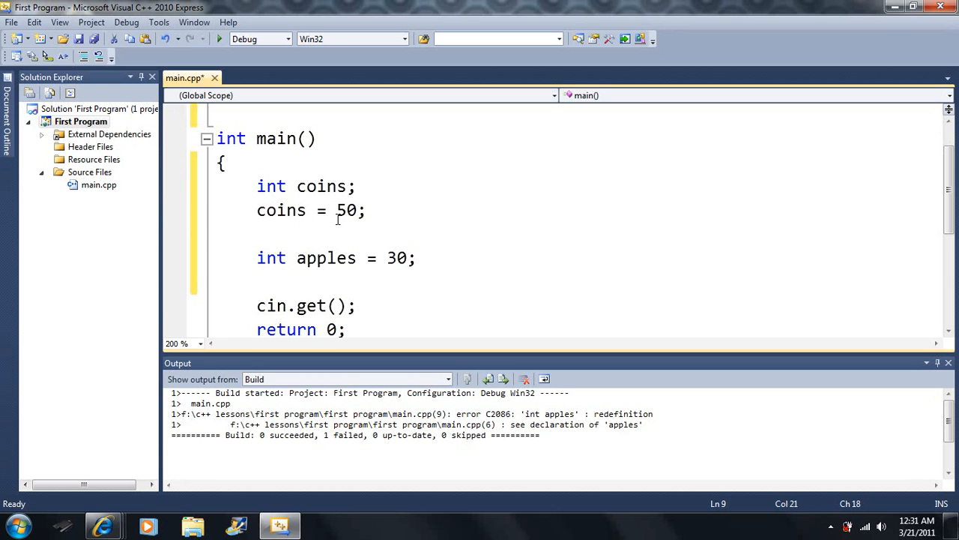
pyautogui.moveTo(358, 211); pyautogui.dragTo(257, 209)
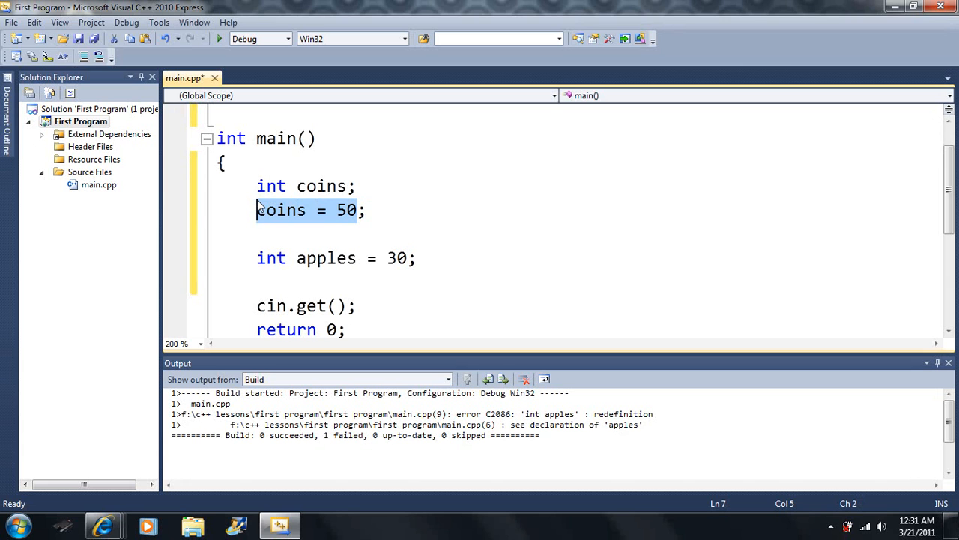
pyautogui.click(373, 210)
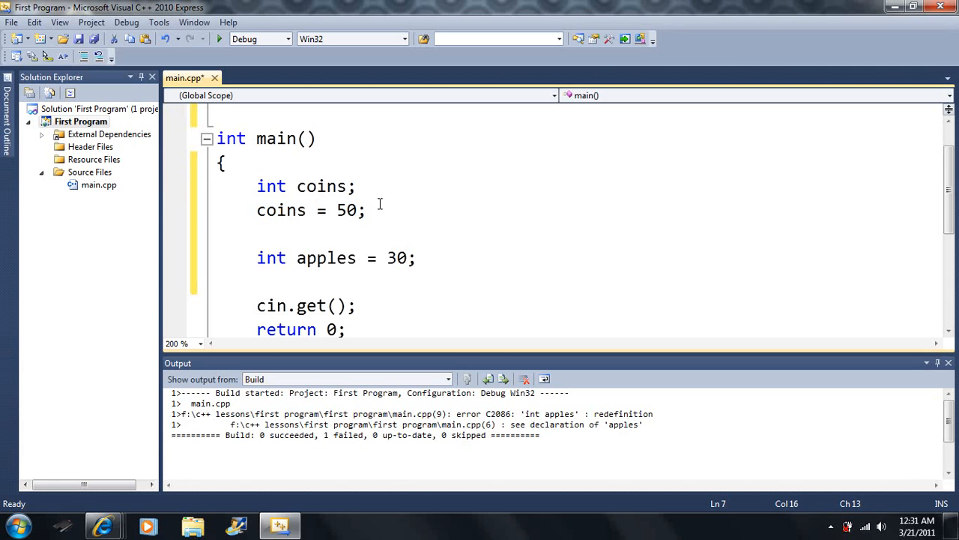
pyautogui.click(374, 188)
pyautogui.click(425, 255)
# Add 'int oranges = 30;' and 'cout << apples + oranges;' inside main
pyautogui.press('Return')
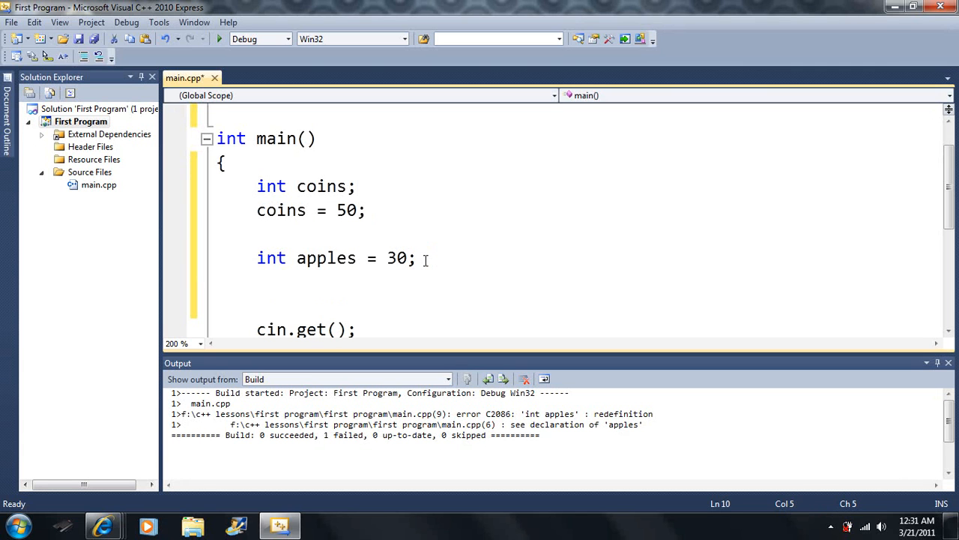
pyautogui.write('int a')
pyautogui.press('BackSpace')
pyautogui.write('oranges ')
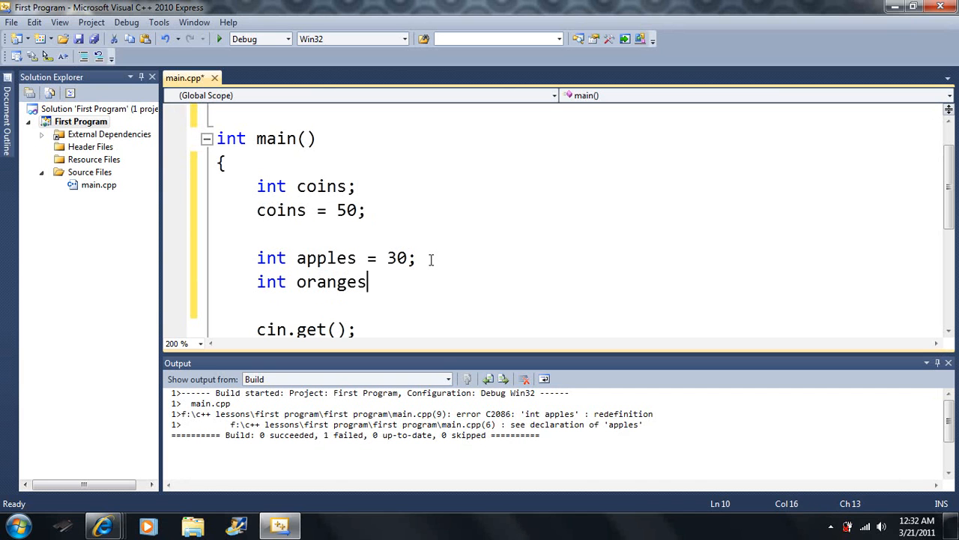
pyautogui.write('= 30')
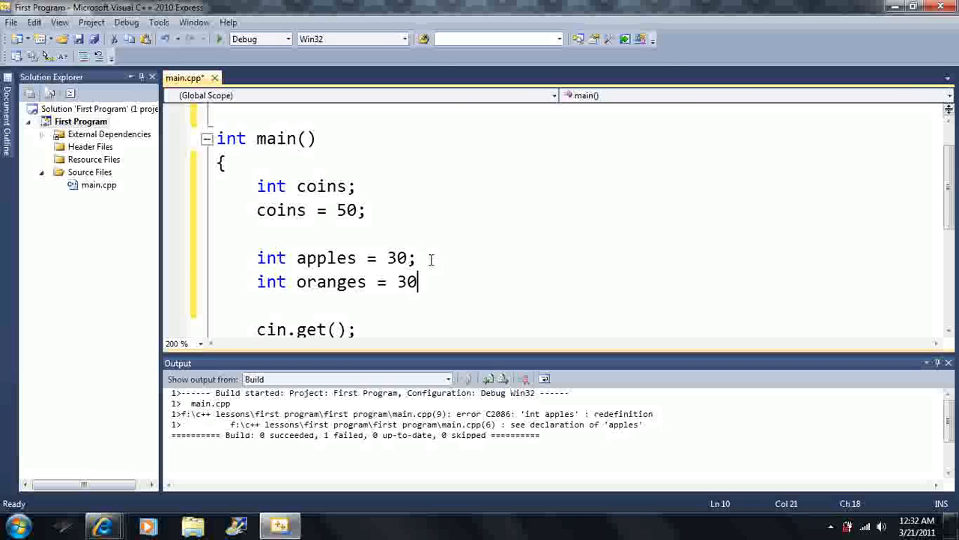
pyautogui.write(';')
pyautogui.press('Return')
pyautogui.press('Return')
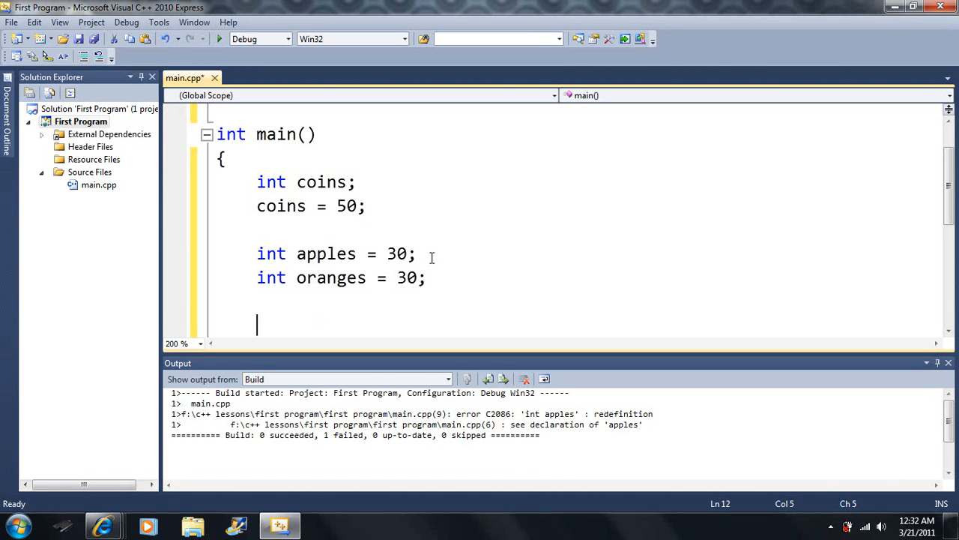
pyautogui.write('c')
pyautogui.press('BackSpace')
pyautogui.write('cout <')
pyautogui.write('< a')
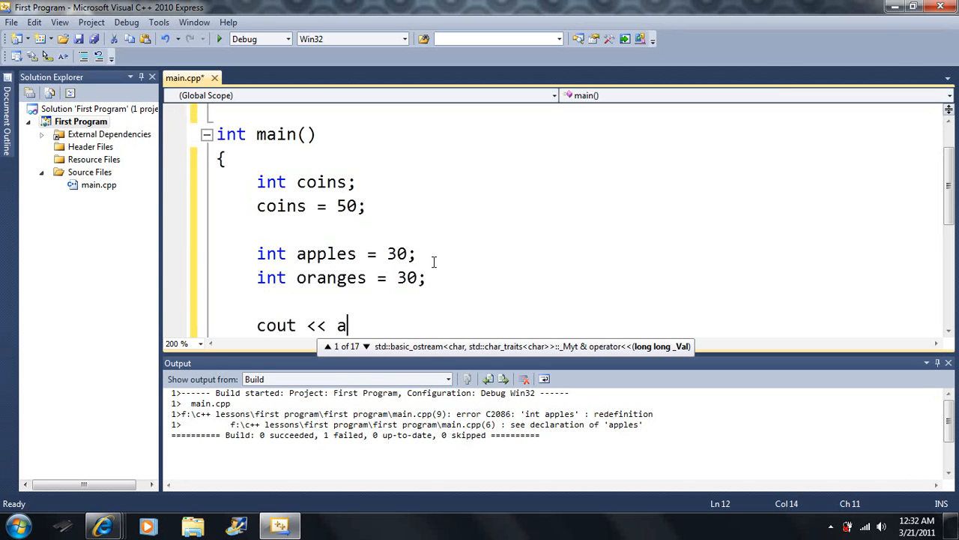
pyautogui.write('pples + ')
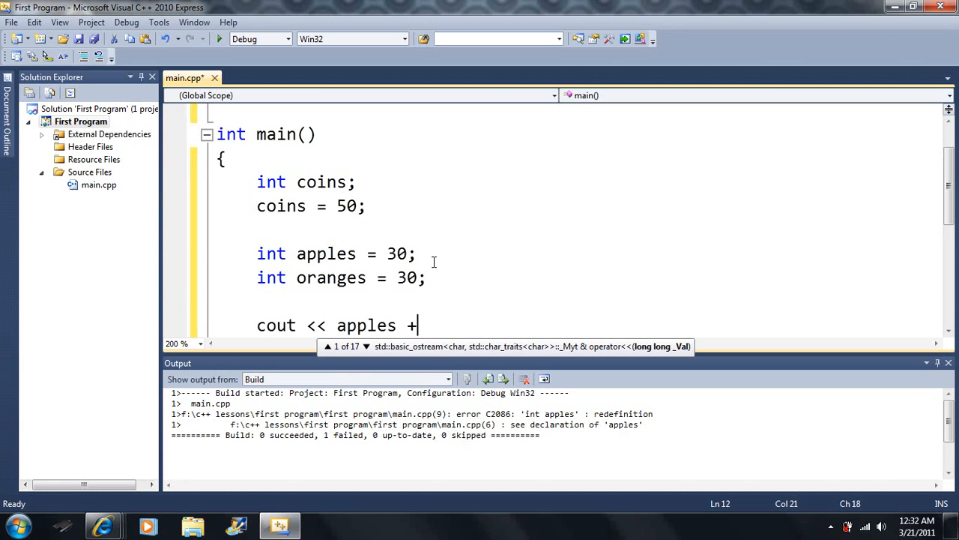
pyautogui.write('oran')
pyautogui.write('ges;')
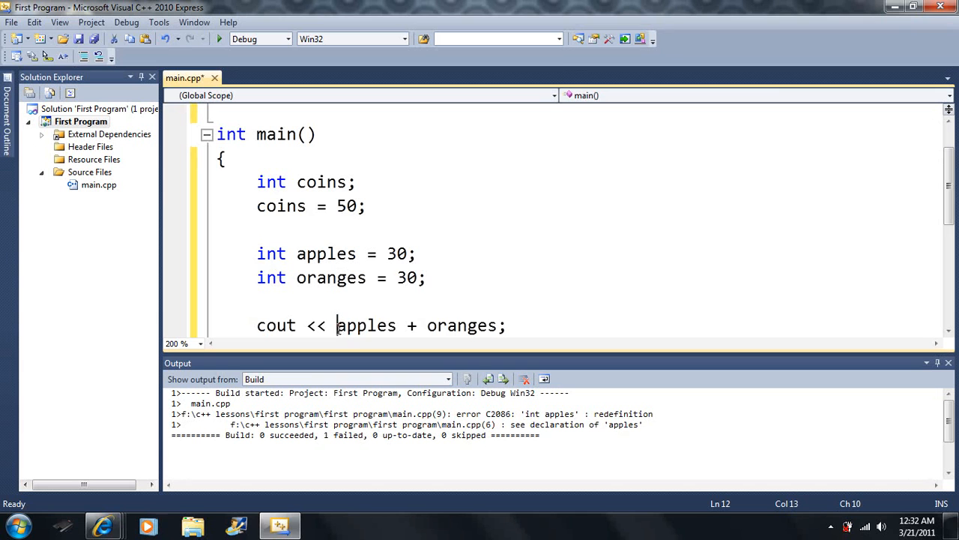
# Highlight the apples + oranges expression, then save, build and run the program
pyautogui.moveTo(338, 325); pyautogui.dragTo(497, 318)
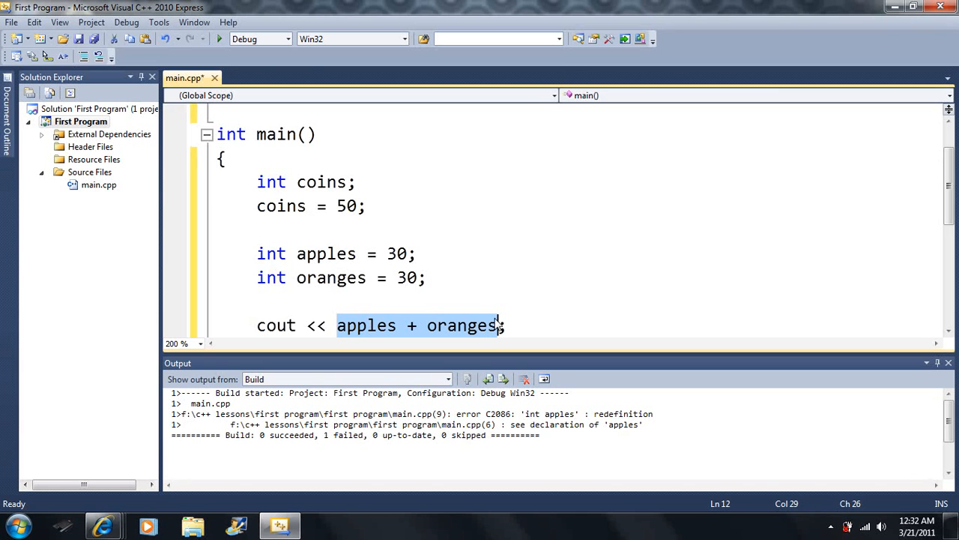
pyautogui.click(220, 39)
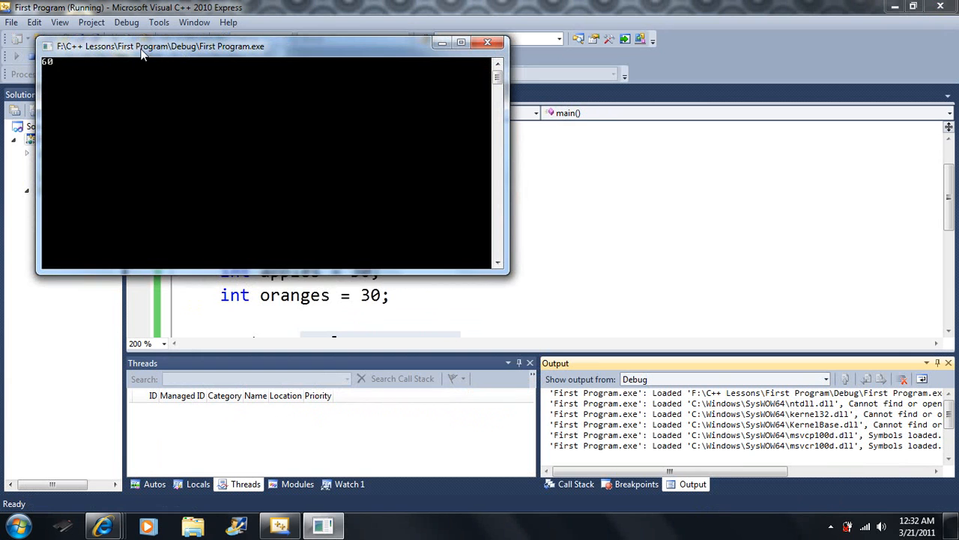
# Move the console showing 60 aside, close it, and start a new line below oranges
pyautogui.moveTo(68, 50)
pyautogui.mouseDown()
pyautogui.moveTo(282, 95)
pyautogui.moveTo(472, 98)
pyautogui.mouseUp()
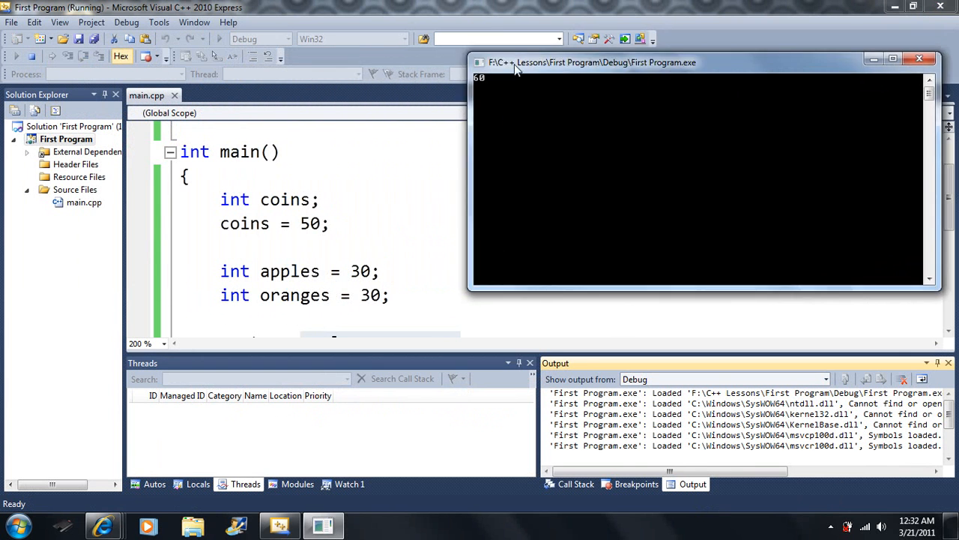
pyautogui.press('Return')
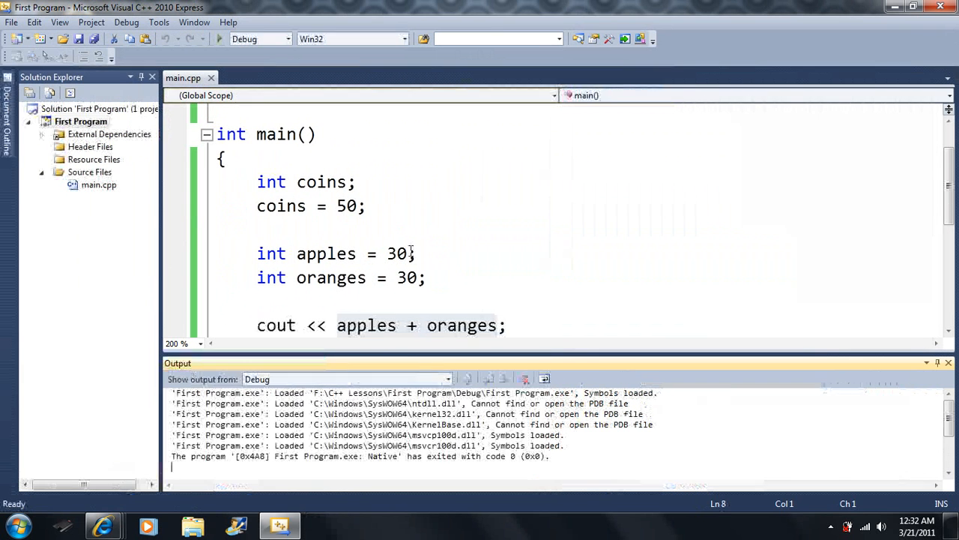
pyautogui.click(427, 278)
pyautogui.press('Return')
pyautogui.write('int ')
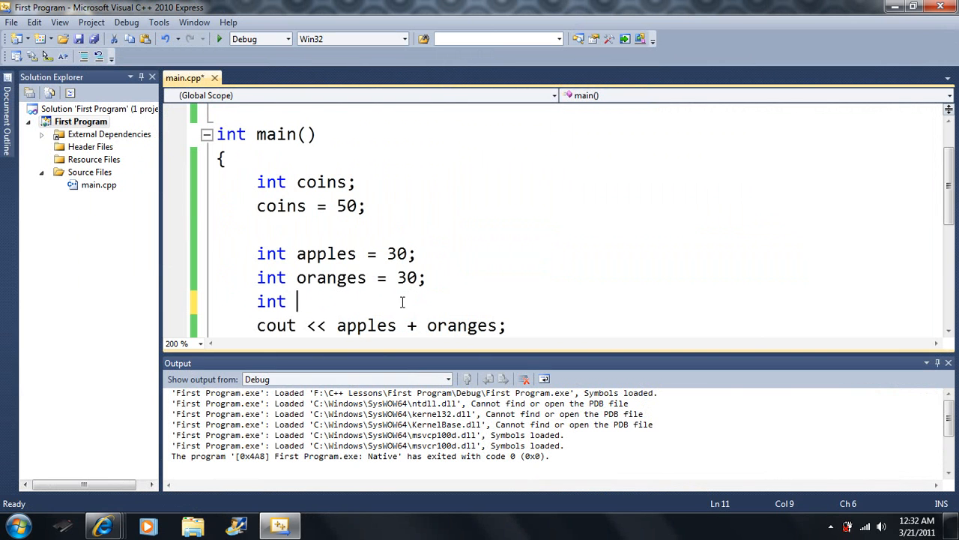
pyautogui.write('fruite')
# Add 'int fruit = apples + oranges;', print fruit in cout, and run to get 60
pyautogui.press('BackSpace')
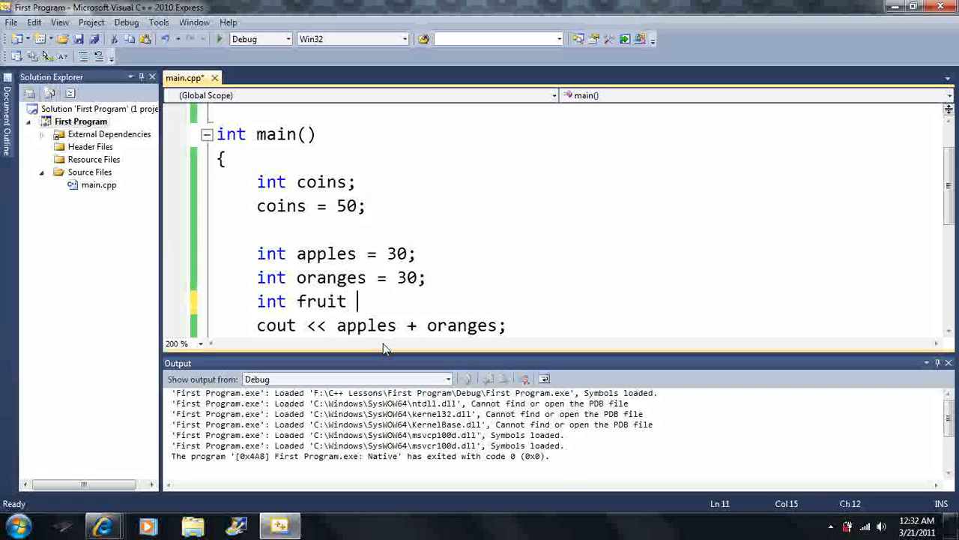
pyautogui.write('= apple')
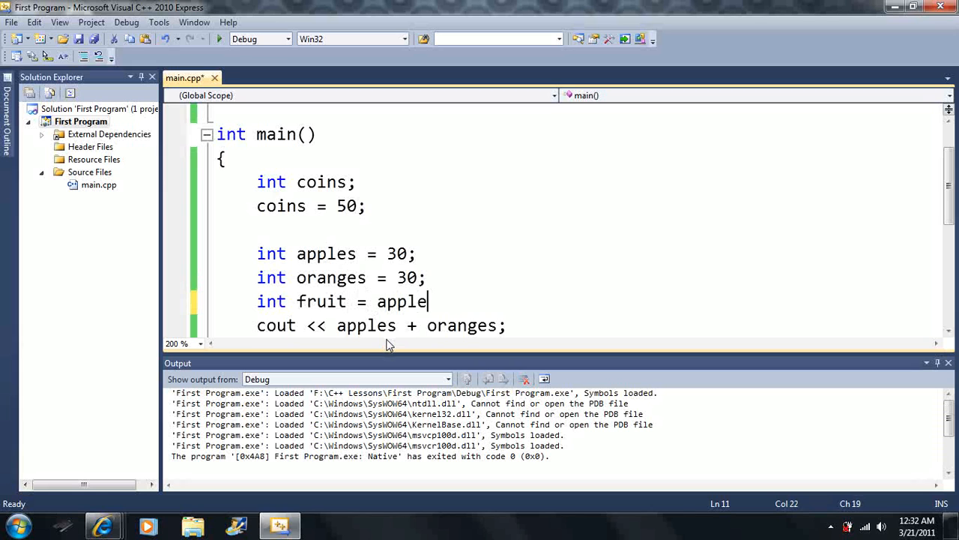
pyautogui.write('s p')
pyautogui.press('BackSpace')
pyautogui.write('+ orange')
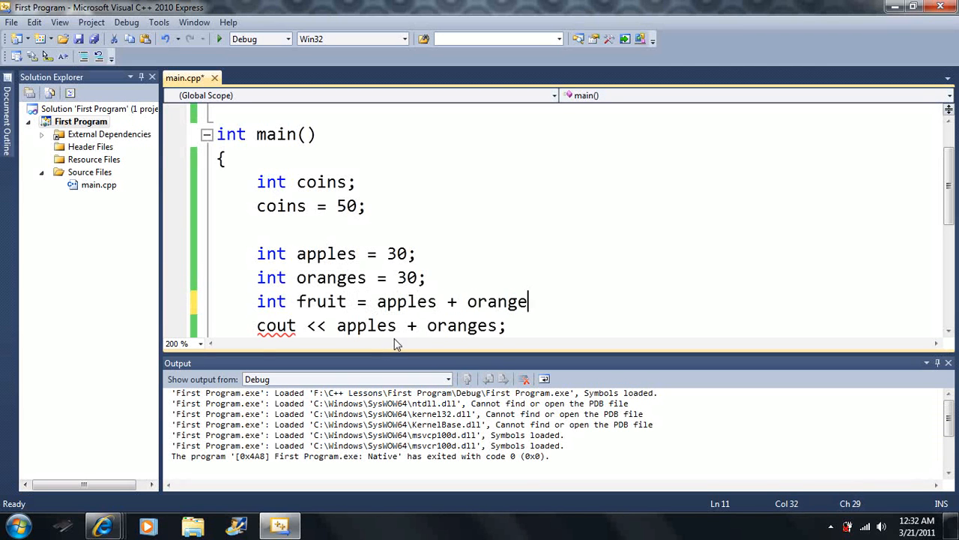
pyautogui.write('s;')
pyautogui.moveTo(337, 324); pyautogui.dragTo(496, 324)
pyautogui.write('f')
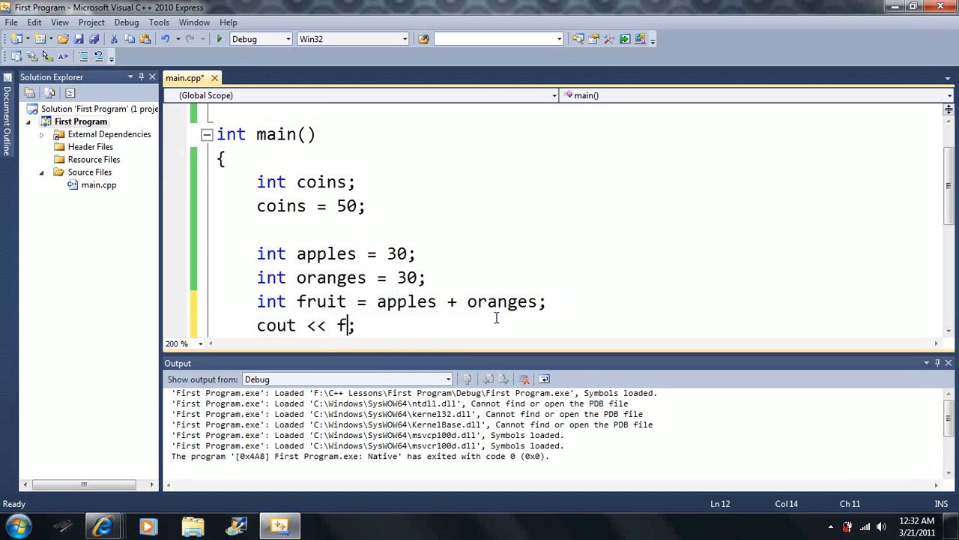
pyautogui.write('ruit')
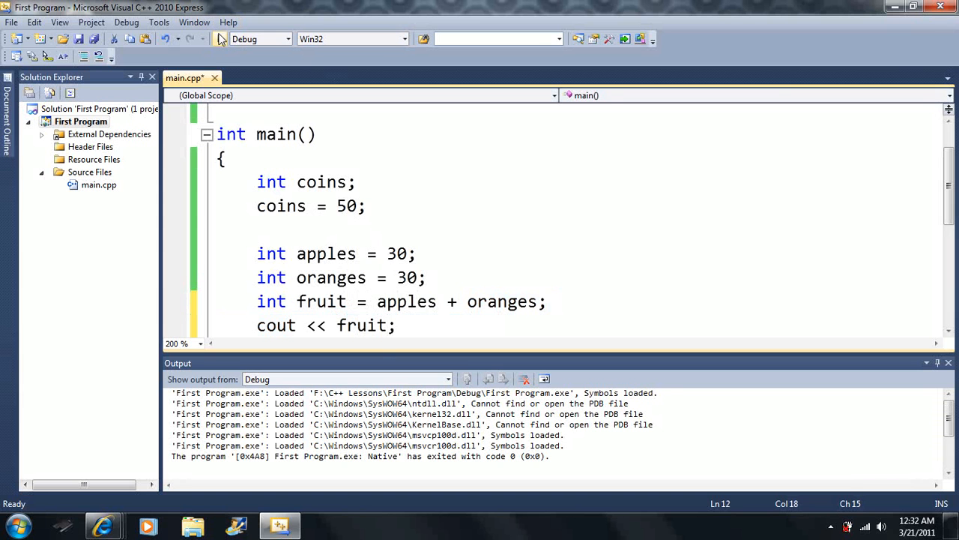
pyautogui.click(219, 39)
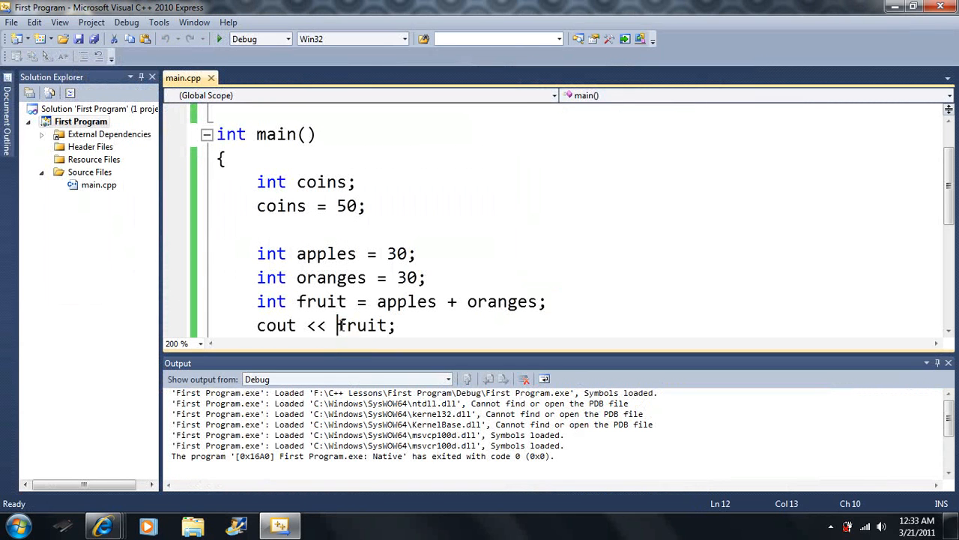
# Replace fruit on the cout line with apples + oranges again
pyautogui.moveTo(338, 324); pyautogui.dragTo(381, 325)
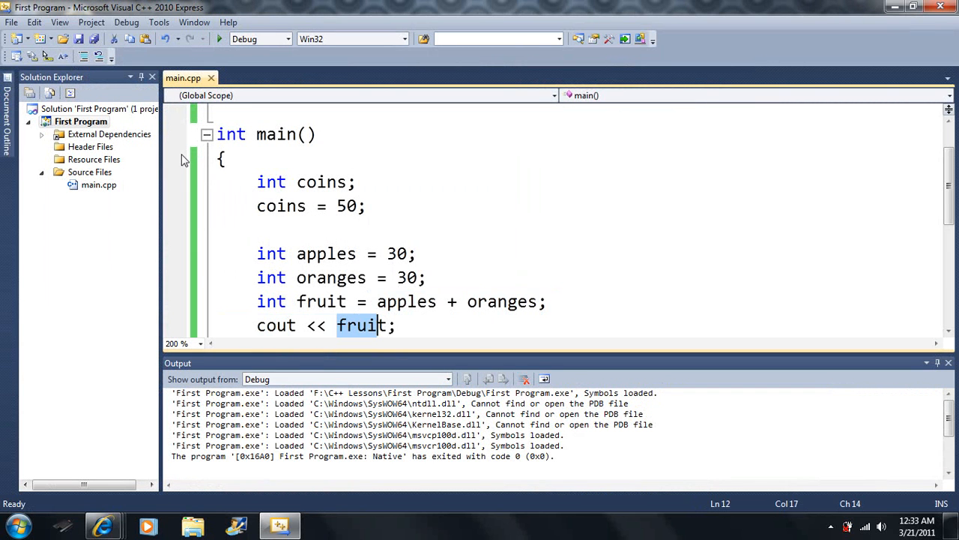
pyautogui.click(178, 39)
pyautogui.click(335, 310)
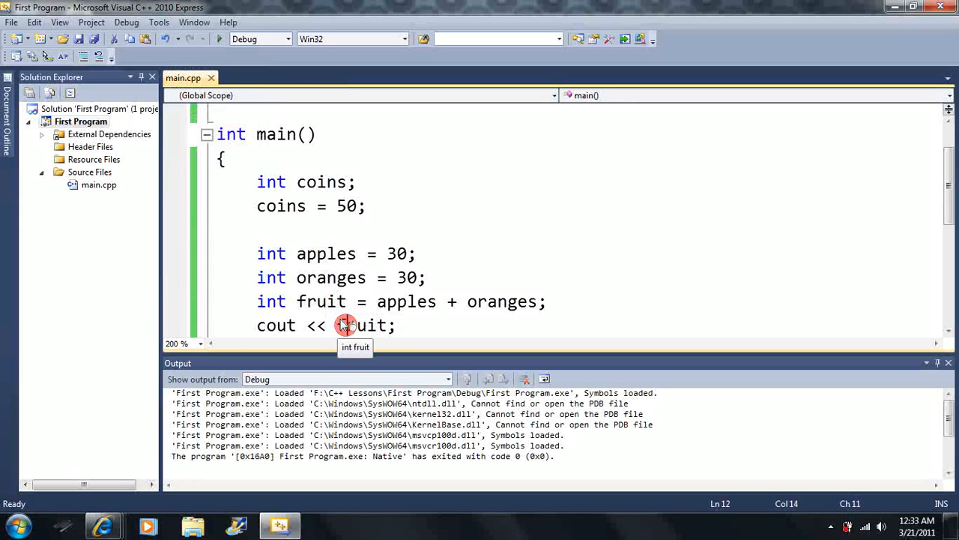
pyautogui.moveTo(338, 324); pyautogui.dragTo(390, 328)
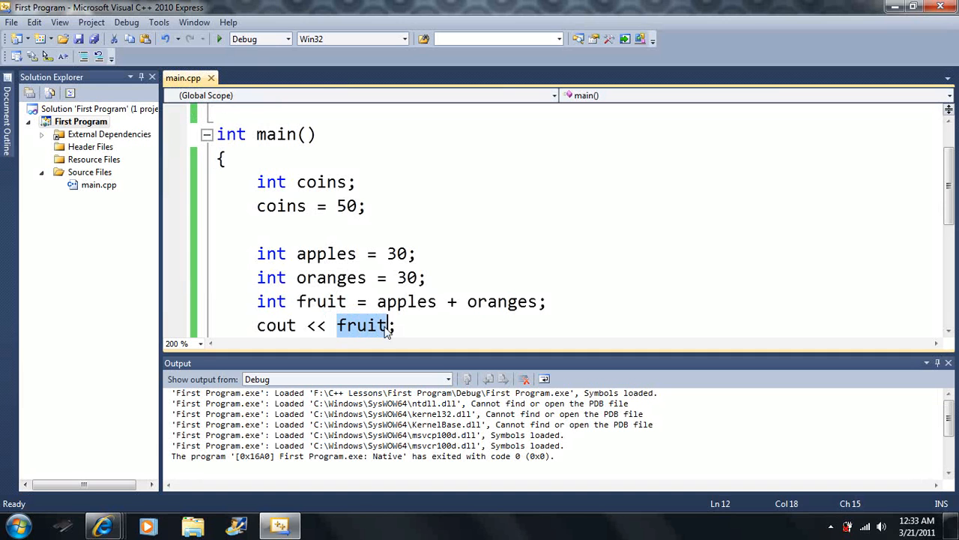
pyautogui.write('apples ')
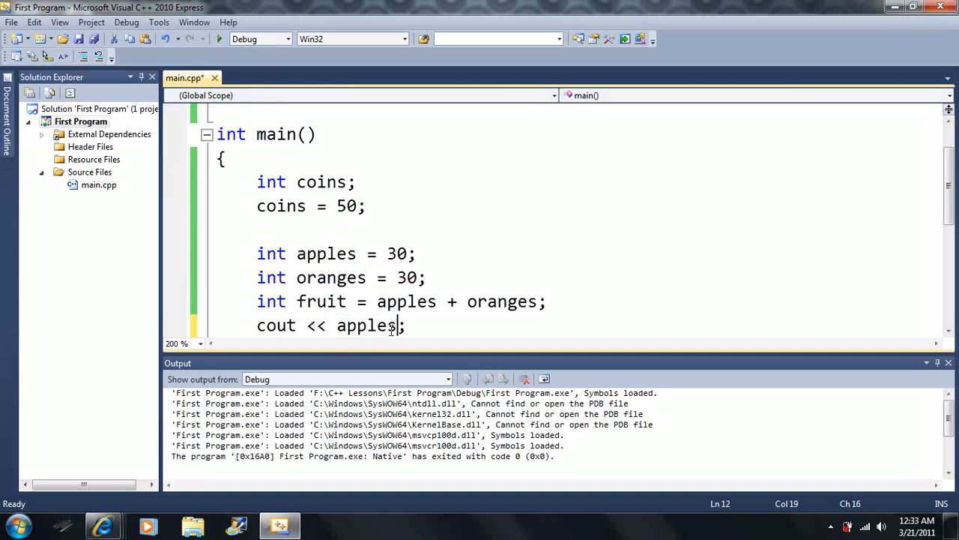
pyautogui.write('+ o')
pyautogui.write('ranges')
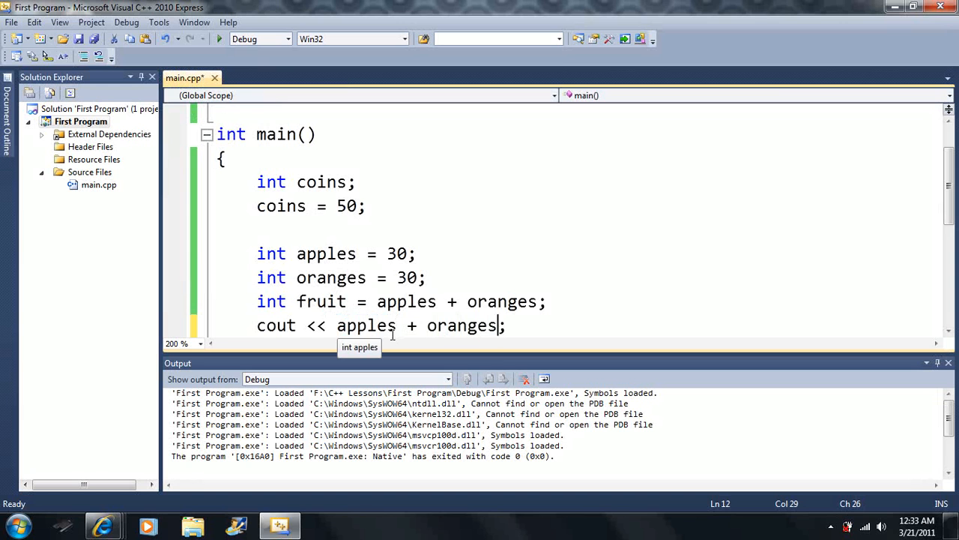
pyautogui.click(395, 325)
pyautogui.press('BackSpace')
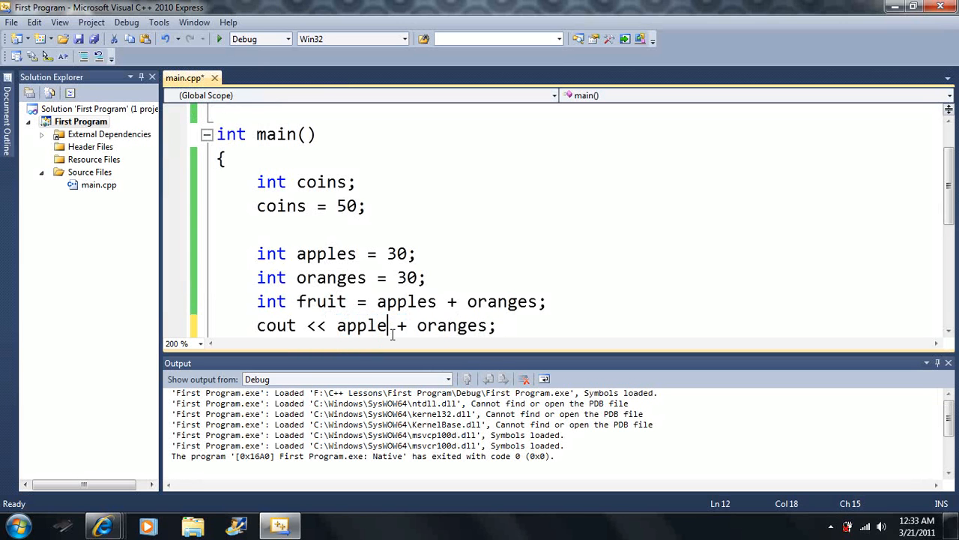
pyautogui.write('s')
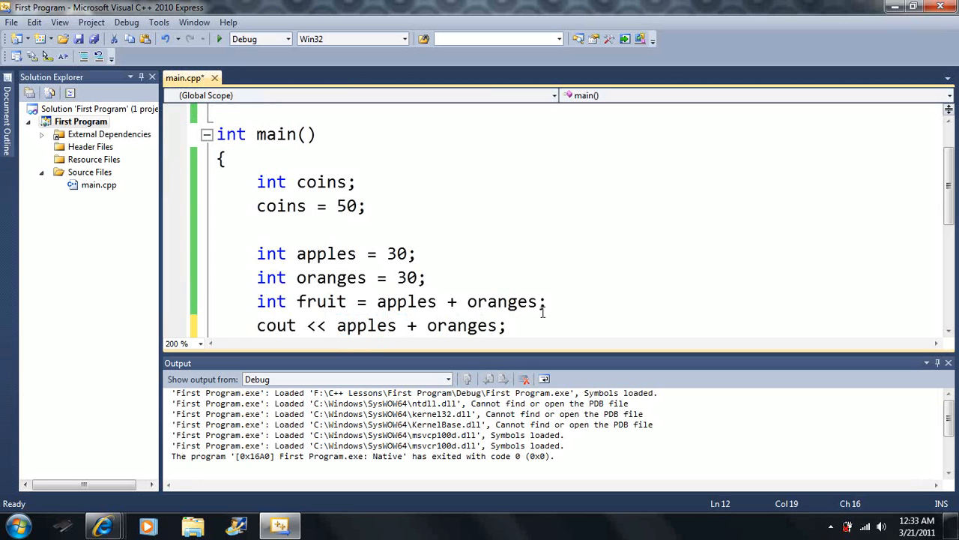
# Delete the 'int fruit' declaration and its blank line, then build and run
pyautogui.moveTo(549, 301); pyautogui.dragTo(257, 301)
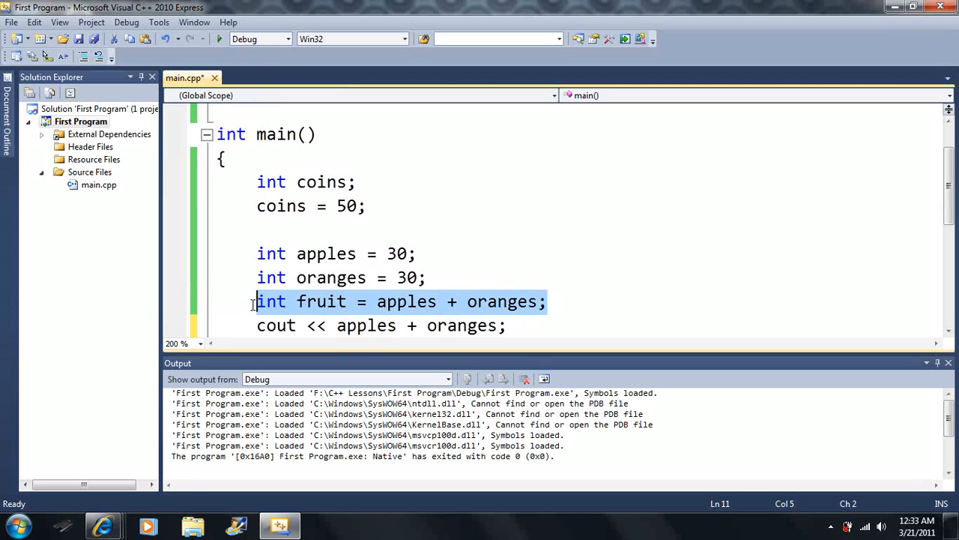
pyautogui.press('Delete')
pyautogui.press('BackSpace')
pyautogui.press('BackSpace')
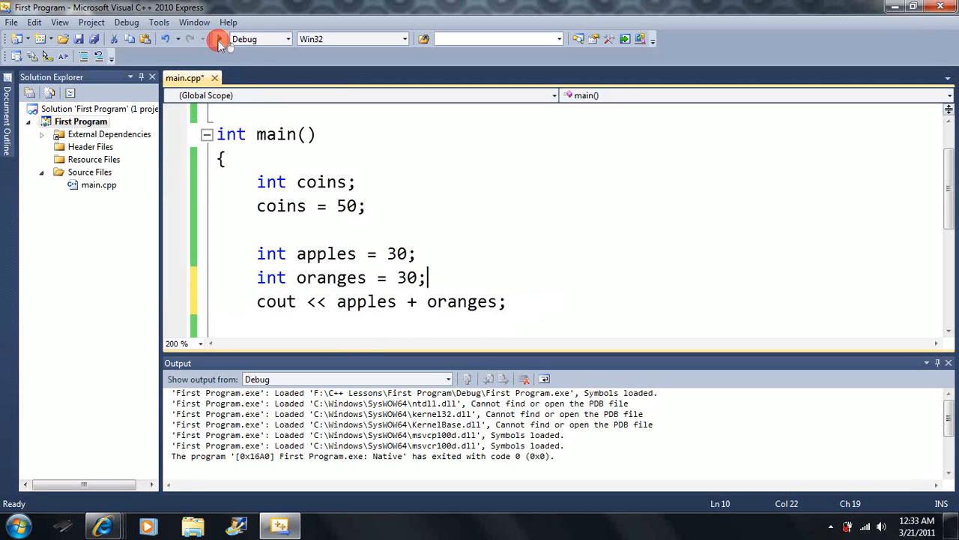
pyautogui.click(219, 39)
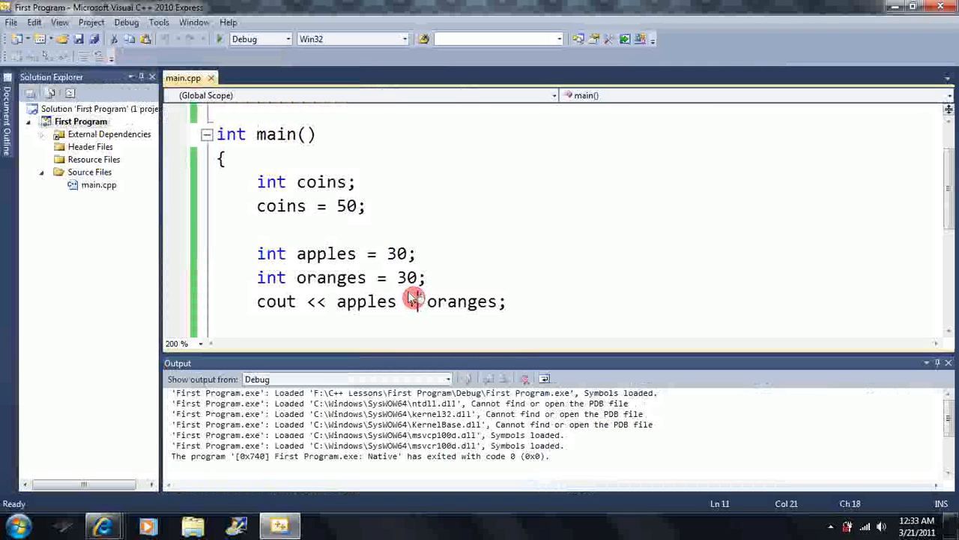
# Change cout to apples - oranges and run the subtraction version
pyautogui.doubleClick(414, 299)
pyautogui.write('-')
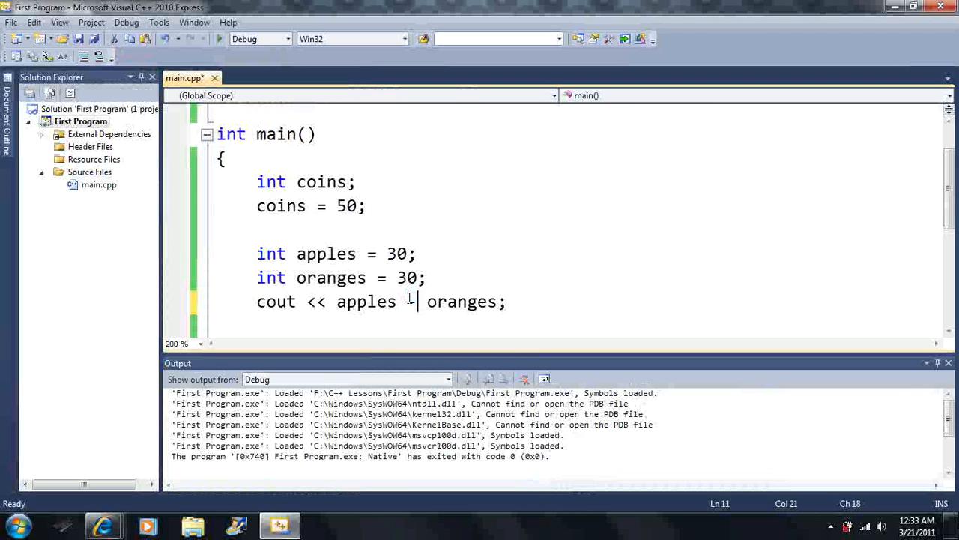
pyautogui.click(397, 301)
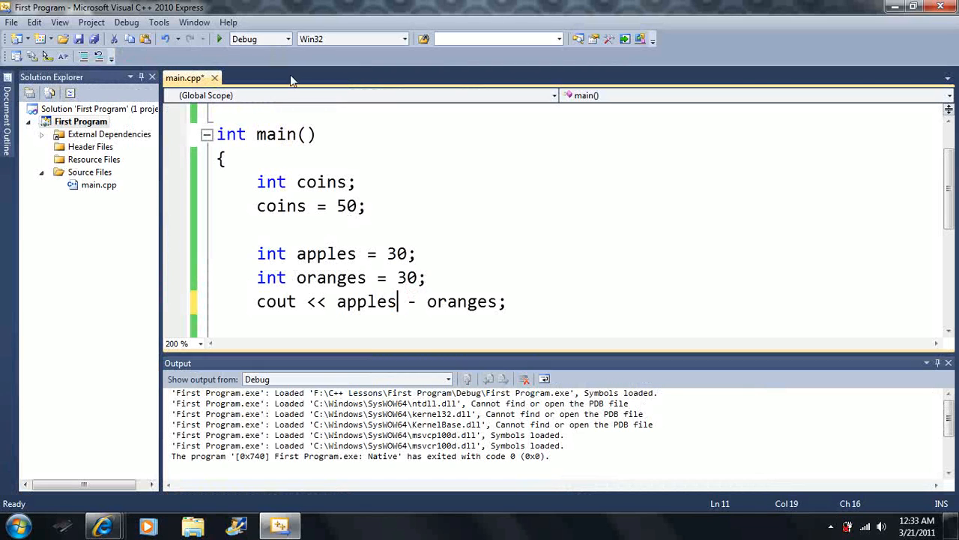
pyautogui.click(218, 39)
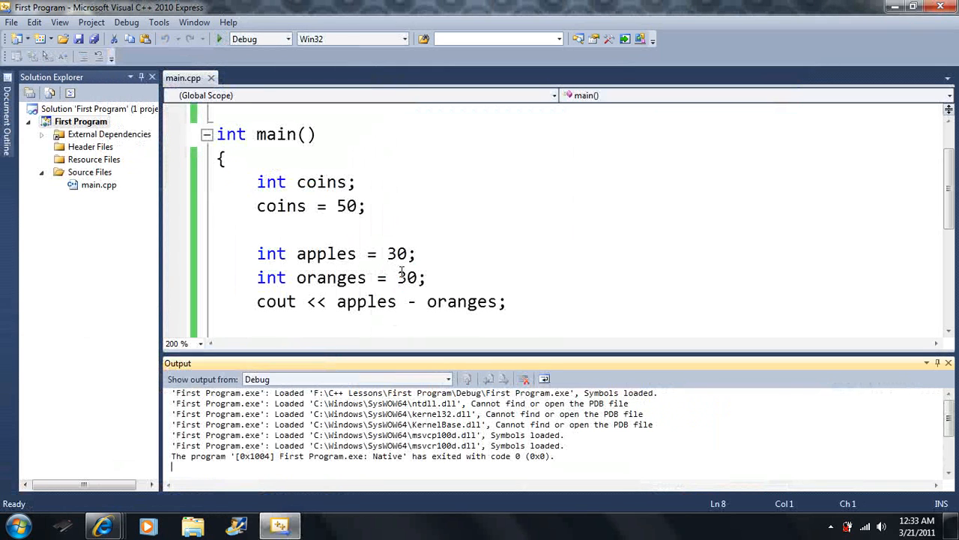
# Set oranges to 40 and run again to get -10
pyautogui.moveTo(396, 277); pyautogui.dragTo(406, 277)
pyautogui.write('4')
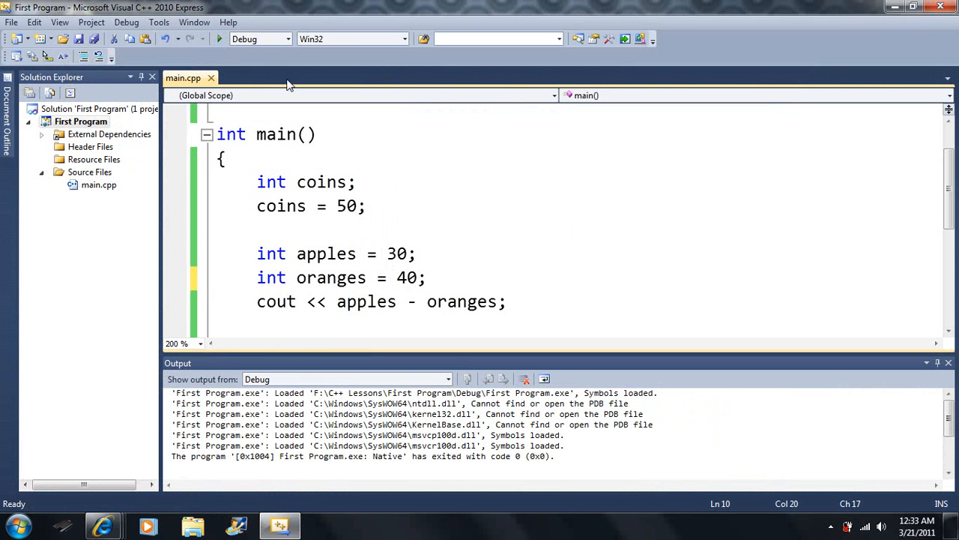
pyautogui.click(220, 41)
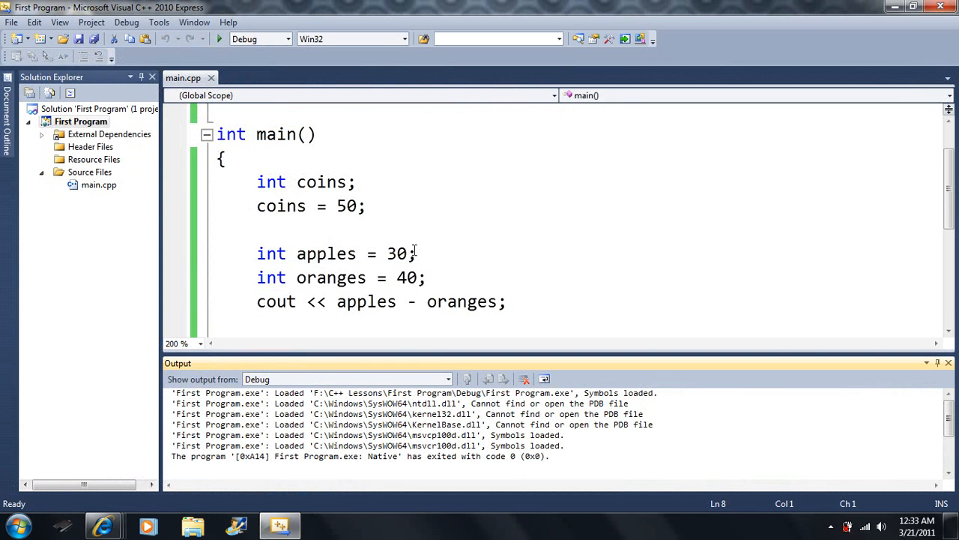
# Change cout to apples * oranges, run to get 1200, and reselect the * sign
pyautogui.doubleClick(411, 301)
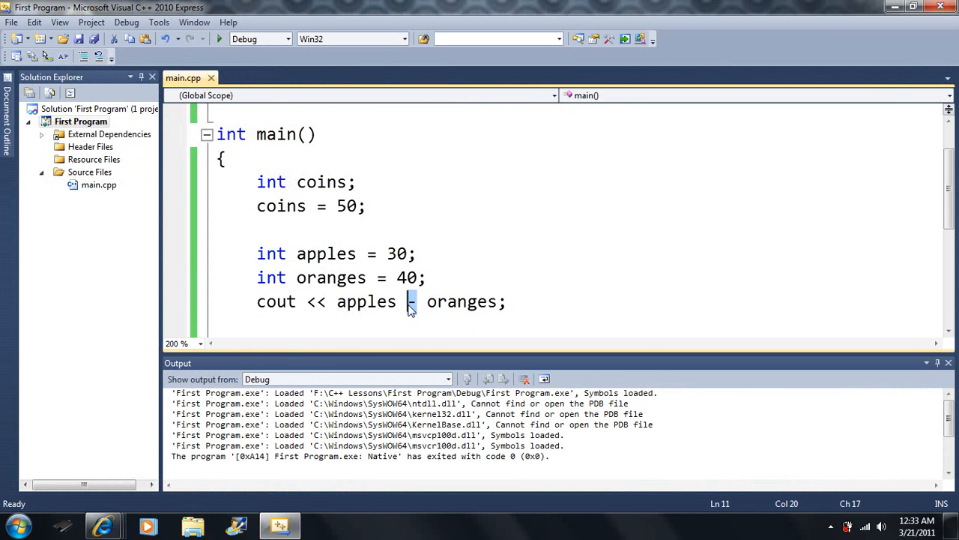
pyautogui.write('*')
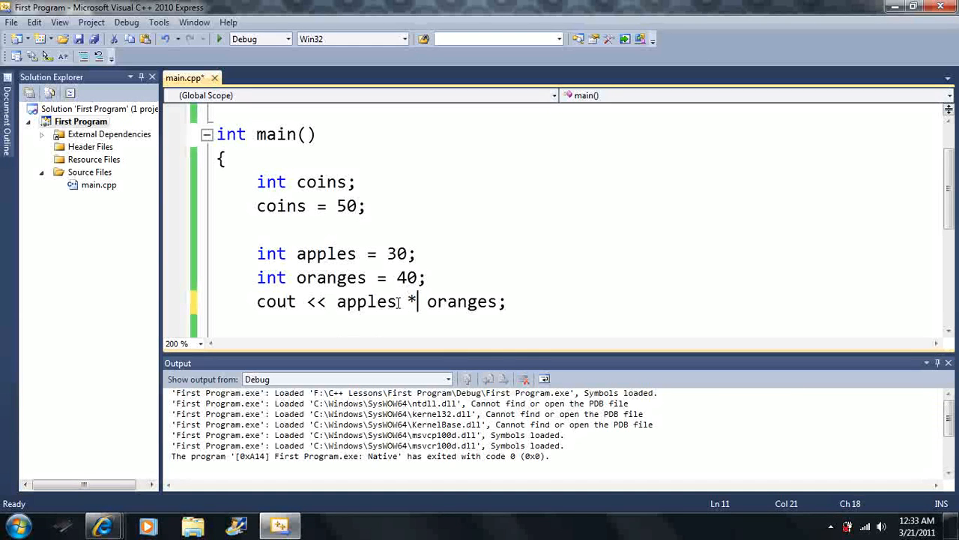
pyautogui.click(219, 39)
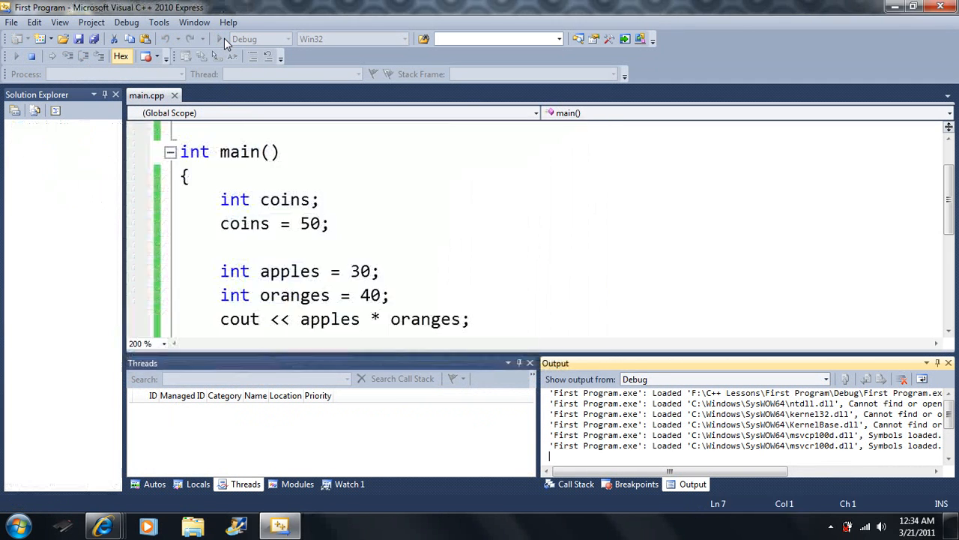
pyautogui.click(408, 301)
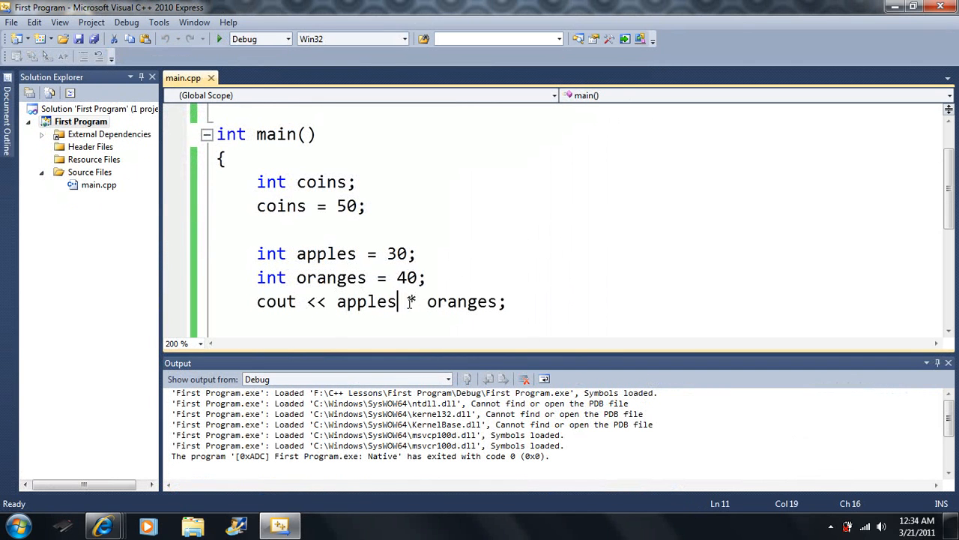
pyautogui.doubleClick(408, 302)
pyautogui.click(434, 277)
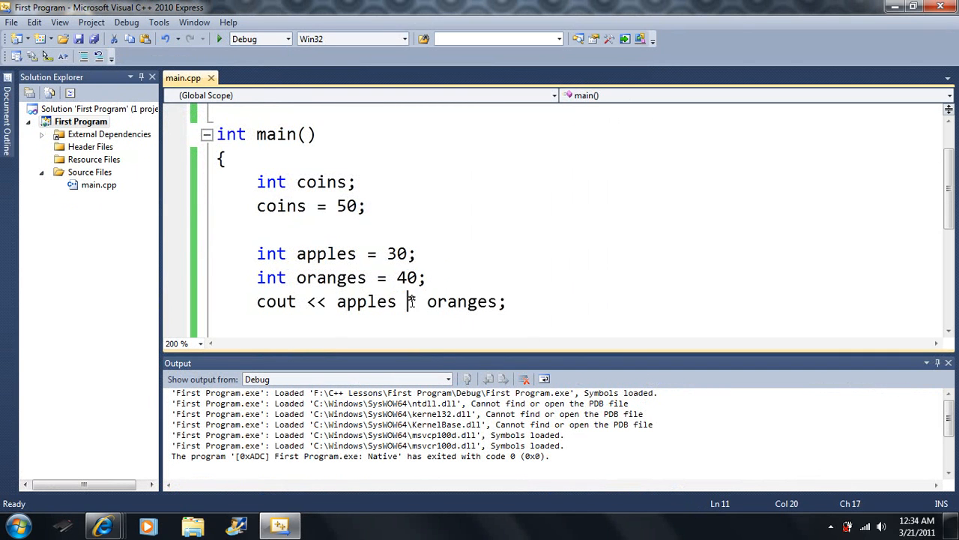
pyautogui.doubleClick(411, 301)
# Set oranges to 4 and apples to 3, then run to get 12
pyautogui.click(498, 301)
pyautogui.moveTo(406, 277)
pyautogui.mouseDown()
pyautogui.moveTo(418, 279)
pyautogui.moveTo(397, 255)
pyautogui.mouseUp()
pyautogui.press('Delete')
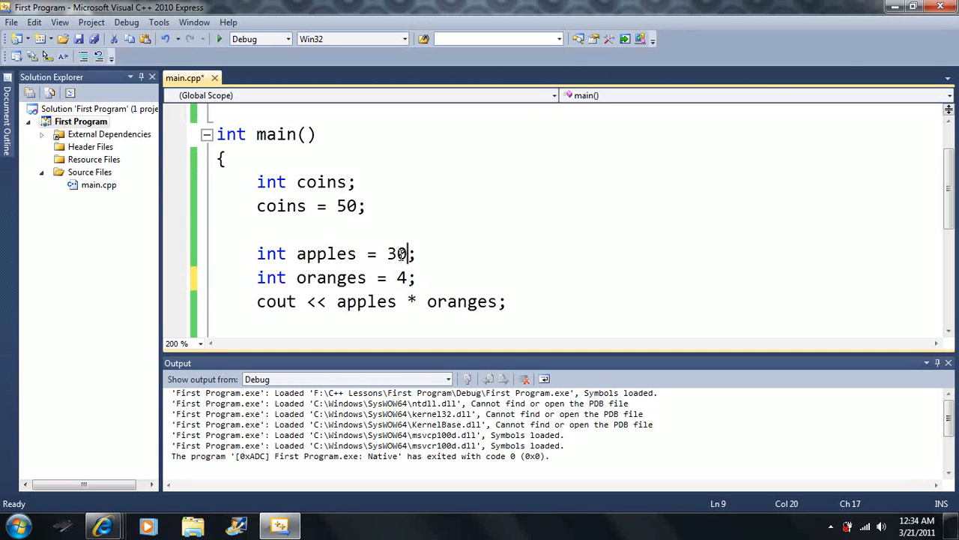
pyautogui.press('Delete')
pyautogui.moveTo(356, 255); pyautogui.dragTo(298, 254)
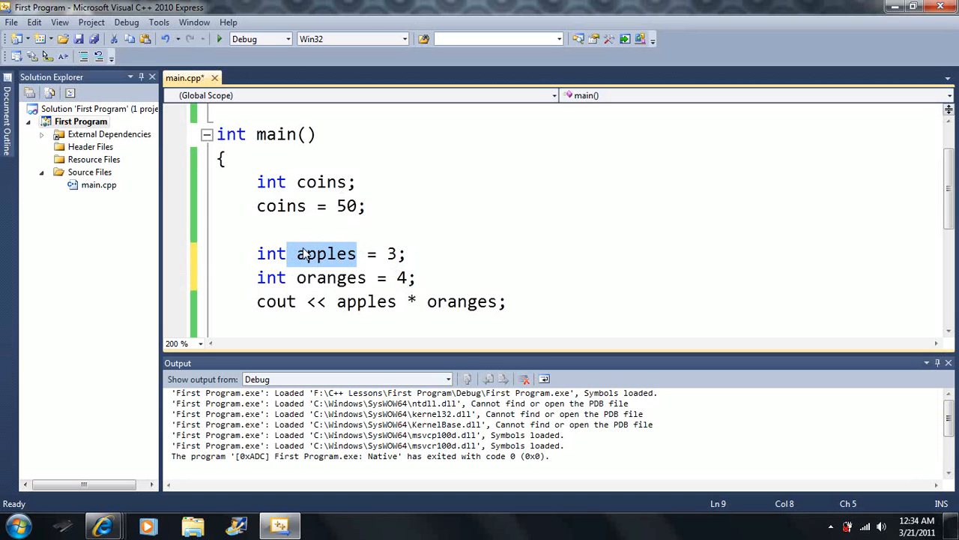
pyautogui.click(216, 39)
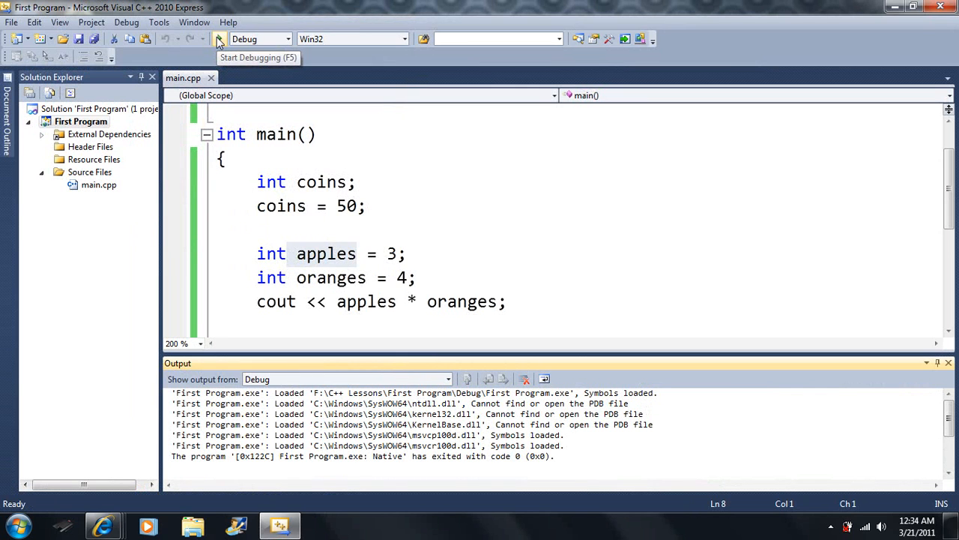
pyautogui.click(219, 39)
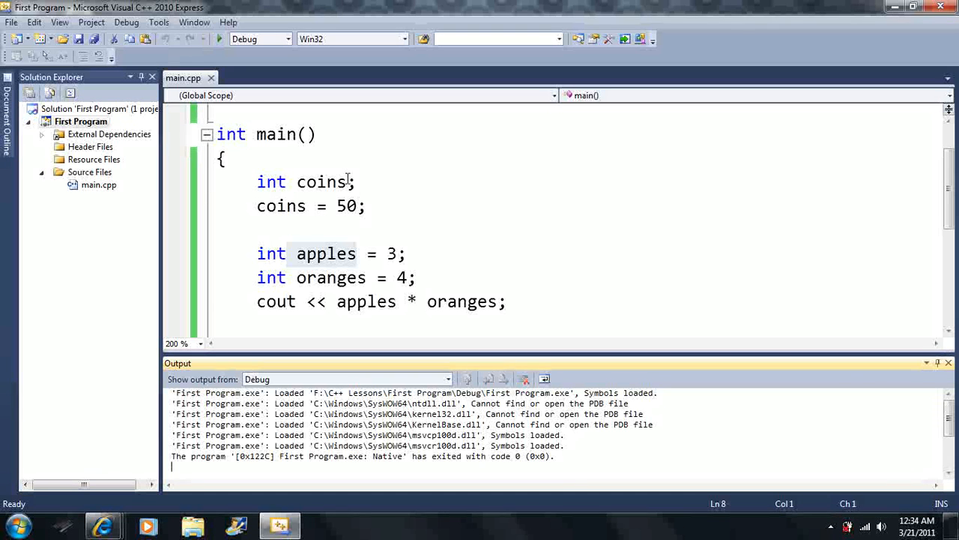
# Change cout to apples / oranges, run to get 0, and close the console
pyautogui.click(413, 298)
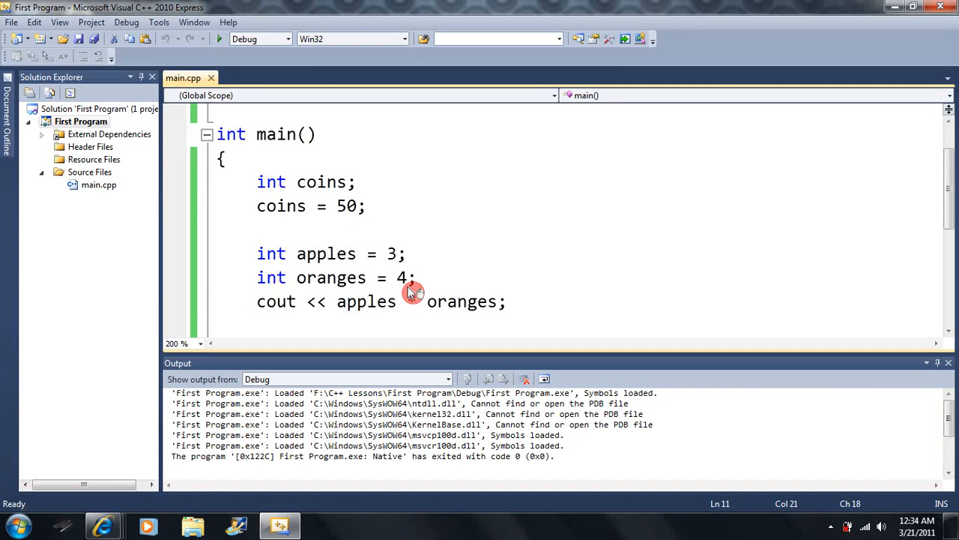
pyautogui.press('BackSpace')
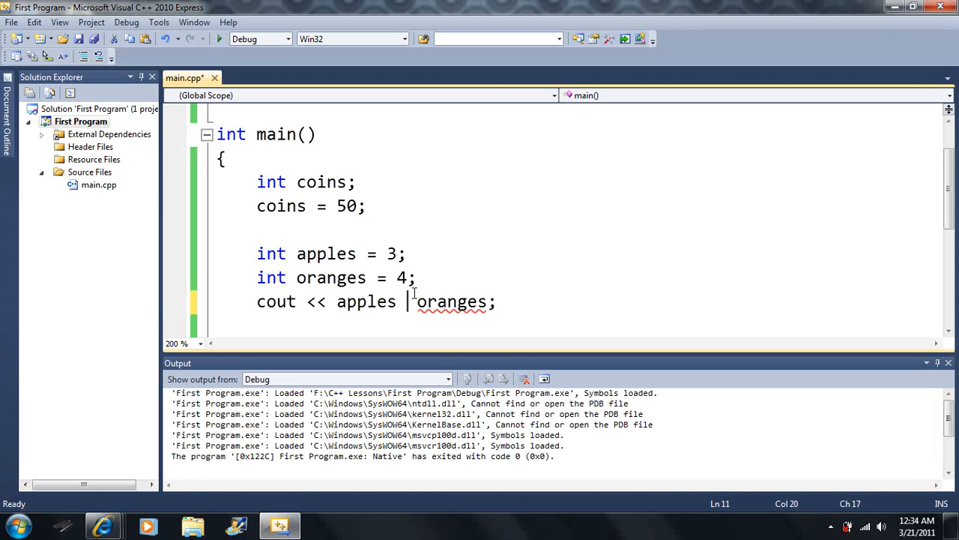
pyautogui.write('/')
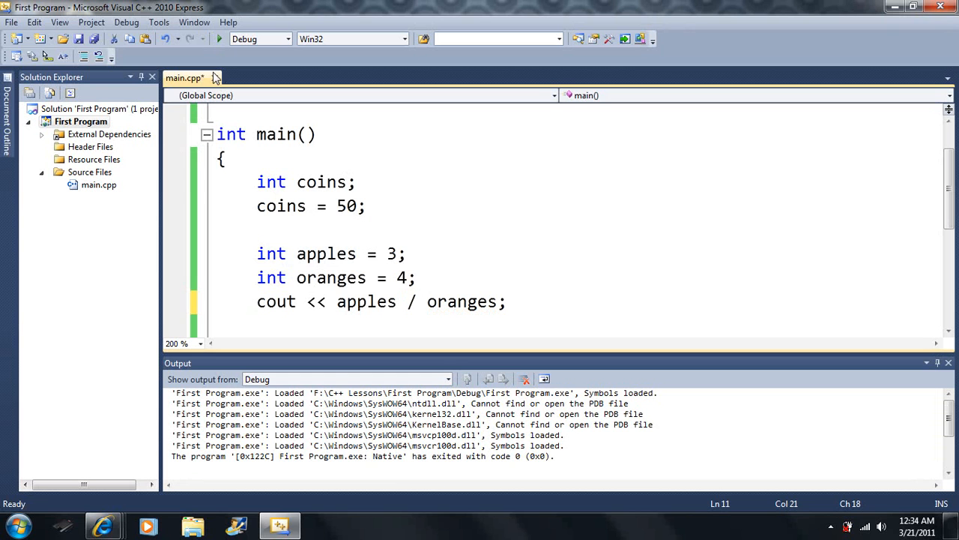
pyautogui.click(219, 38)
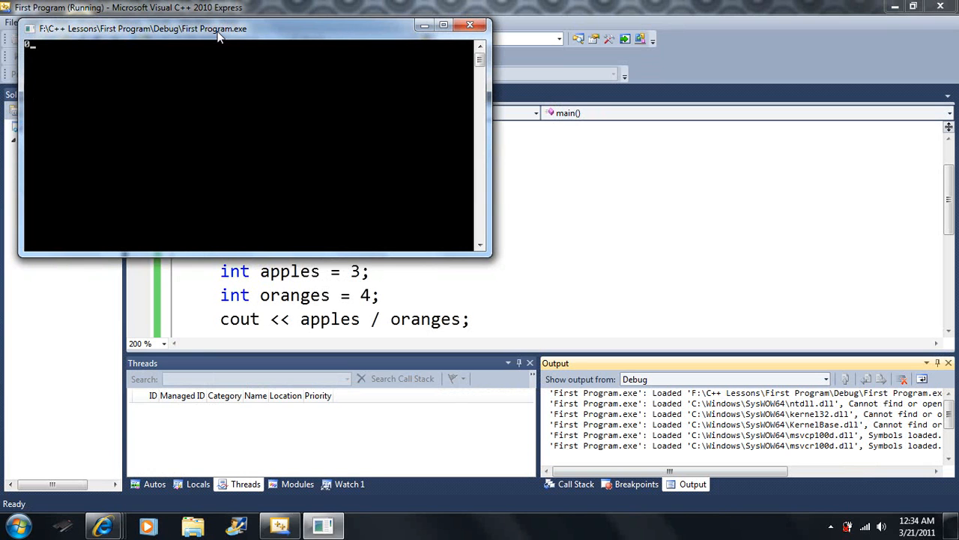
pyautogui.press('Return')
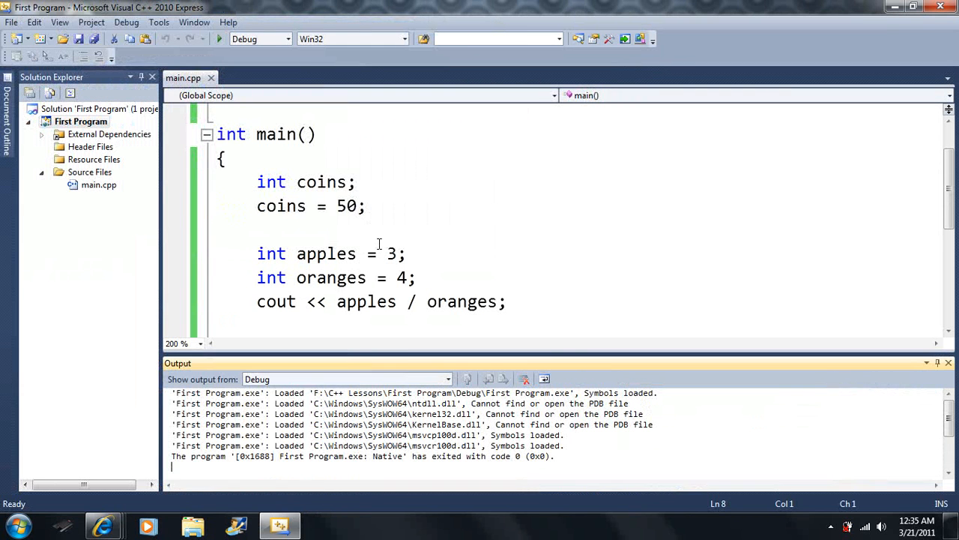
pyautogui.click(387, 253)
# Change oranges from 4 to 2 and run the apples / oranges program
pyautogui.doubleClick(389, 254)
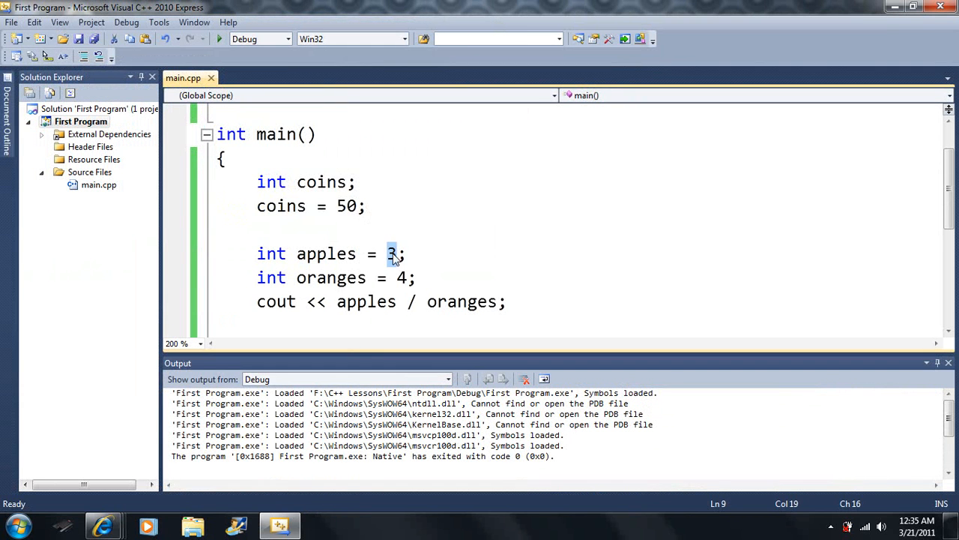
pyautogui.click(397, 278)
pyautogui.doubleClick(400, 278)
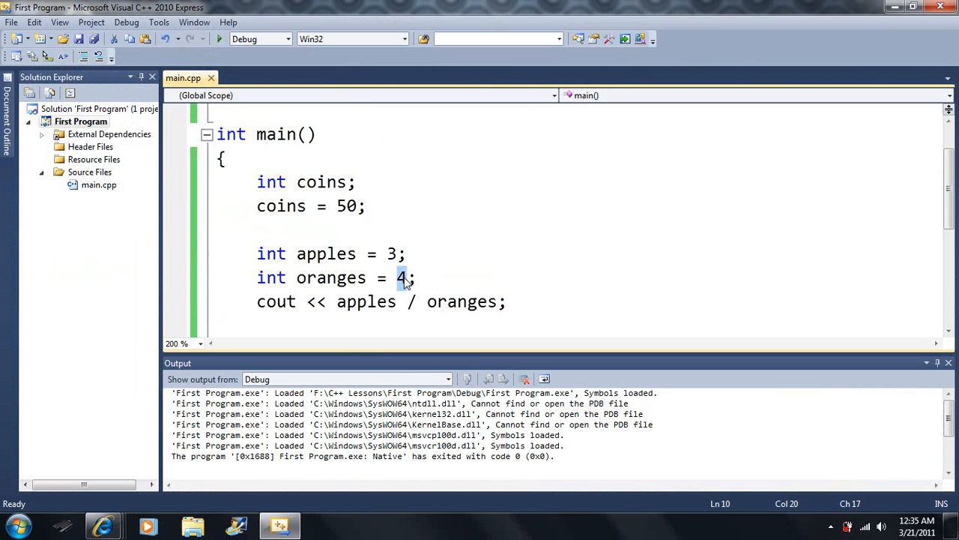
pyautogui.write('2')
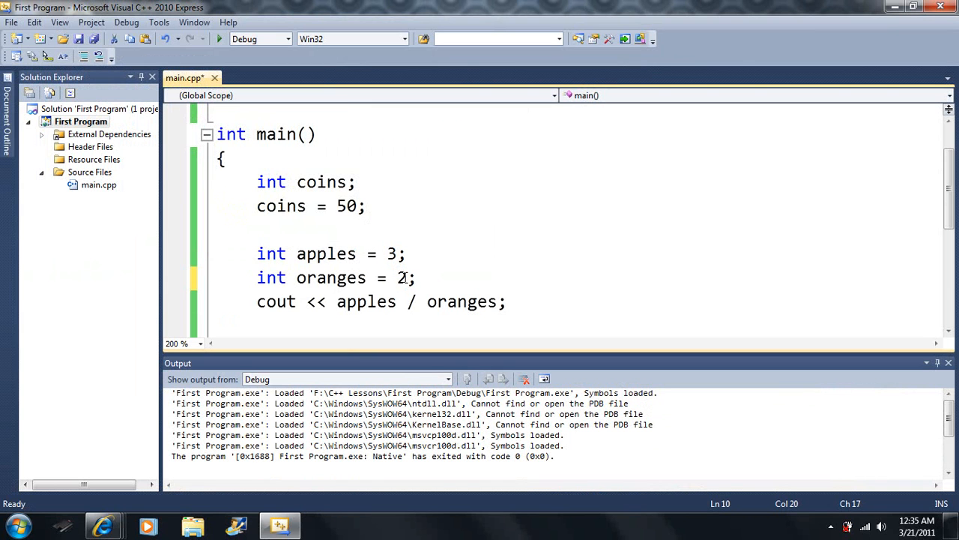
pyautogui.click(216, 42)
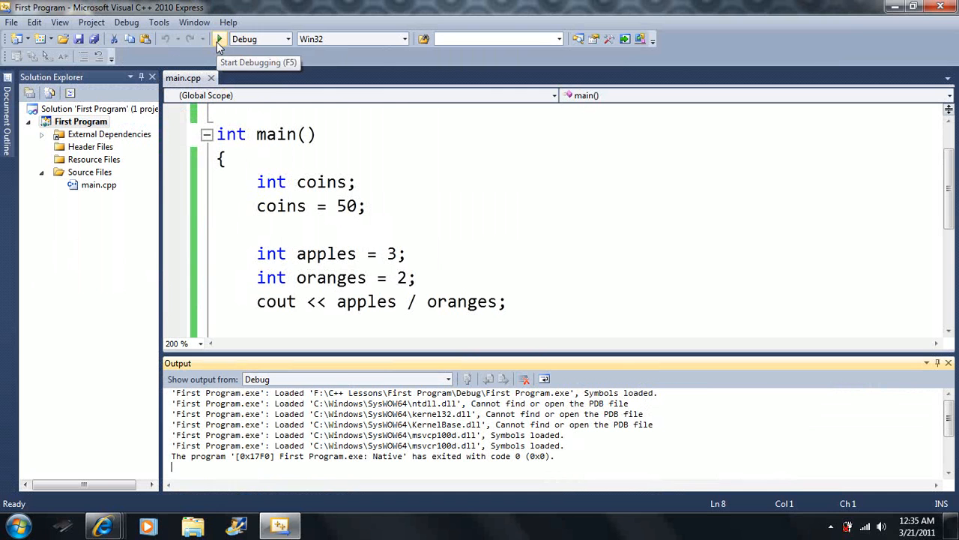
# Highlight the division sign, then select the apples and oranges declaration lines
pyautogui.doubleClick(409, 302)
pyautogui.click(427, 302)
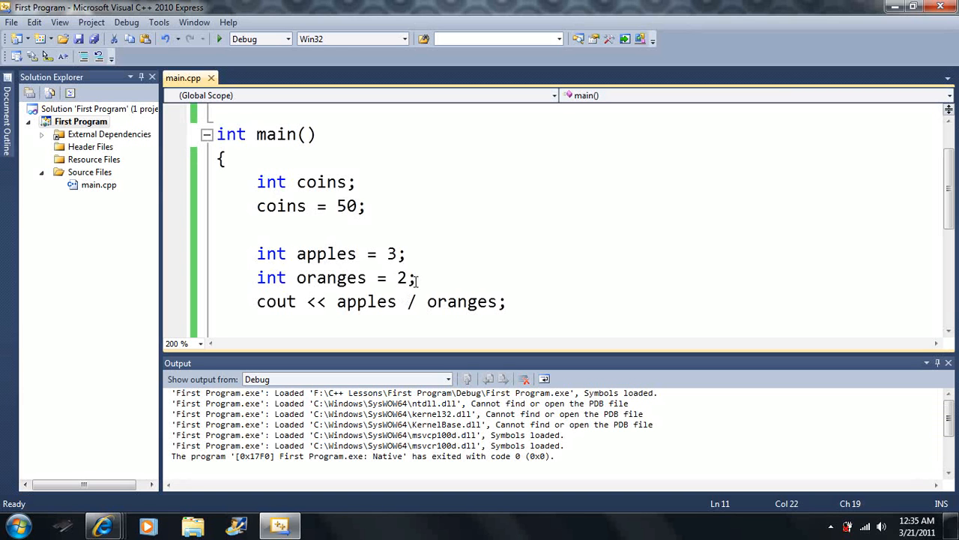
pyautogui.moveTo(416, 279); pyautogui.dragTo(216, 229)
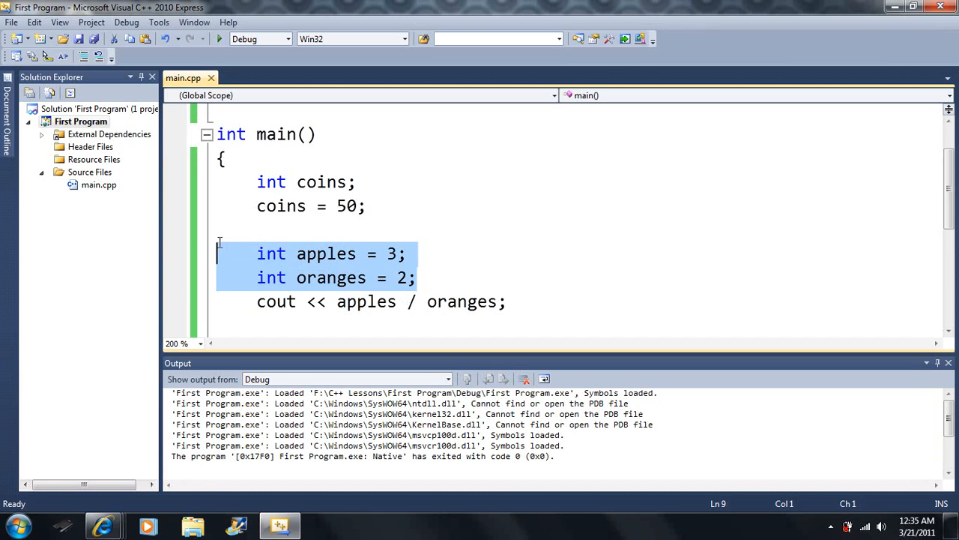
# Delete the apples and oranges declarations and make the output print coins / 3
pyautogui.press('Delete')
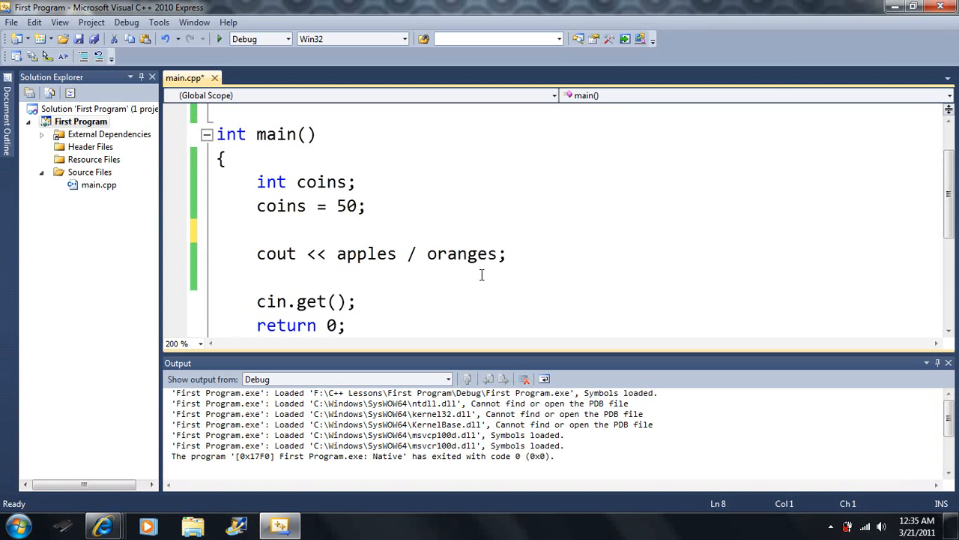
pyautogui.click(495, 253)
pyautogui.moveTo(496, 254); pyautogui.dragTo(425, 253)
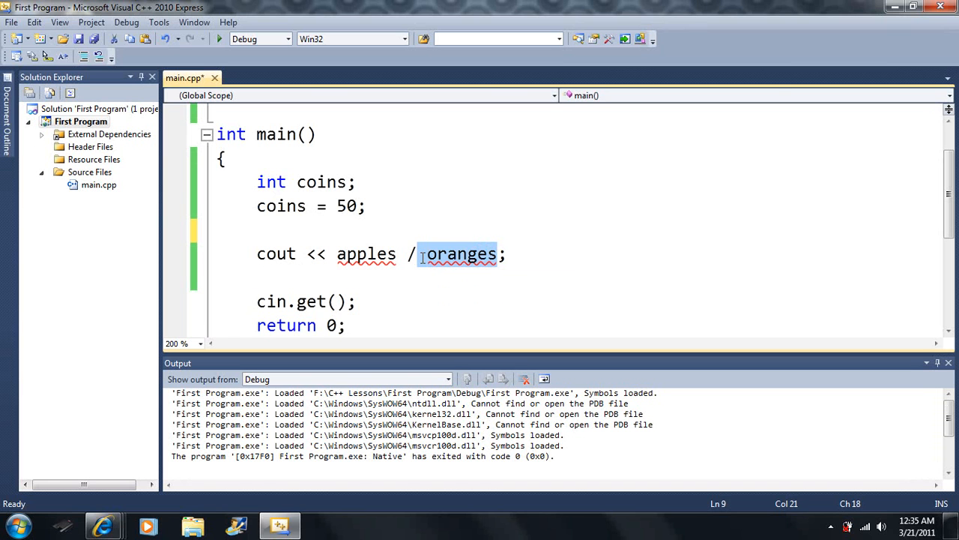
pyautogui.write('3')
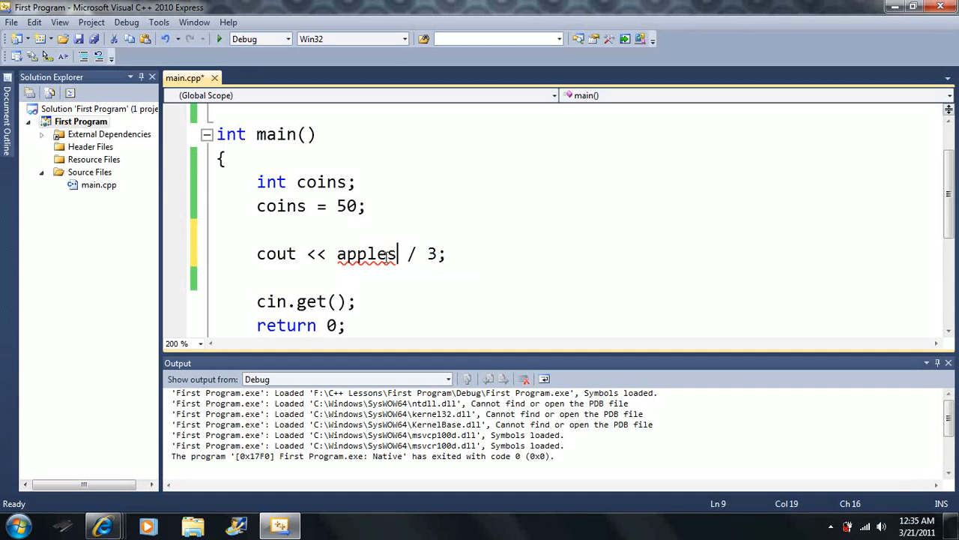
pyautogui.moveTo(395, 253); pyautogui.dragTo(336, 253)
pyautogui.write('coi')
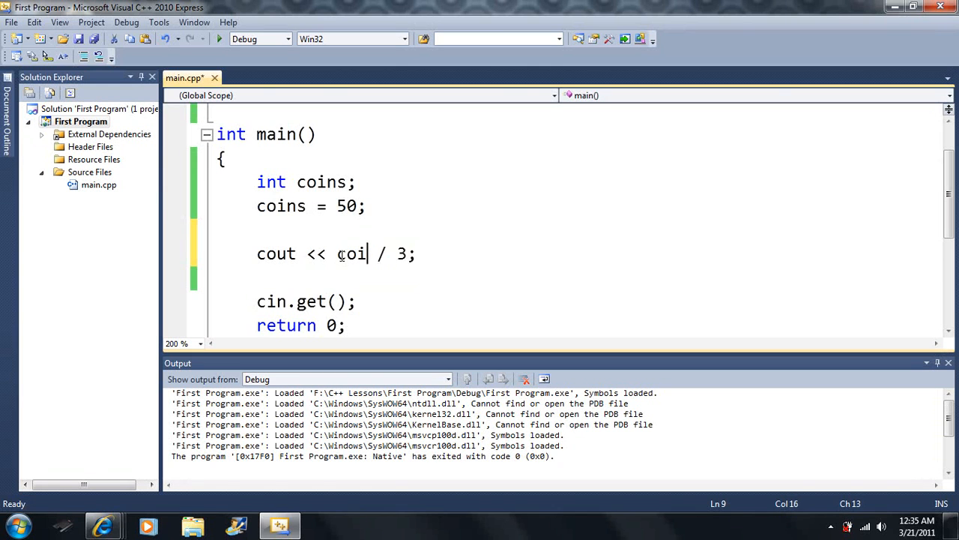
pyautogui.write('ns')
# Run the program, which prints 16, and close the console
pyautogui.click(218, 39)
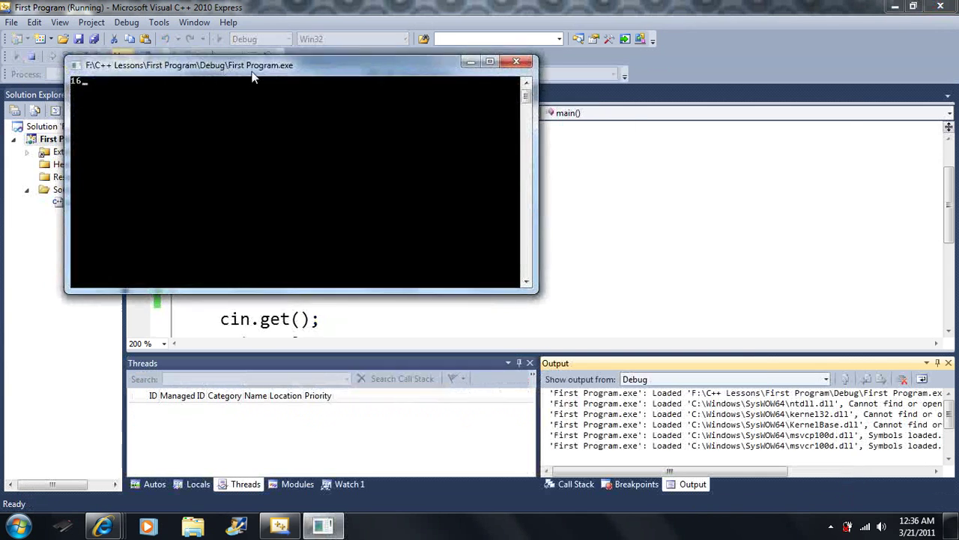
pyautogui.moveTo(255, 68); pyautogui.dragTo(579, 108)
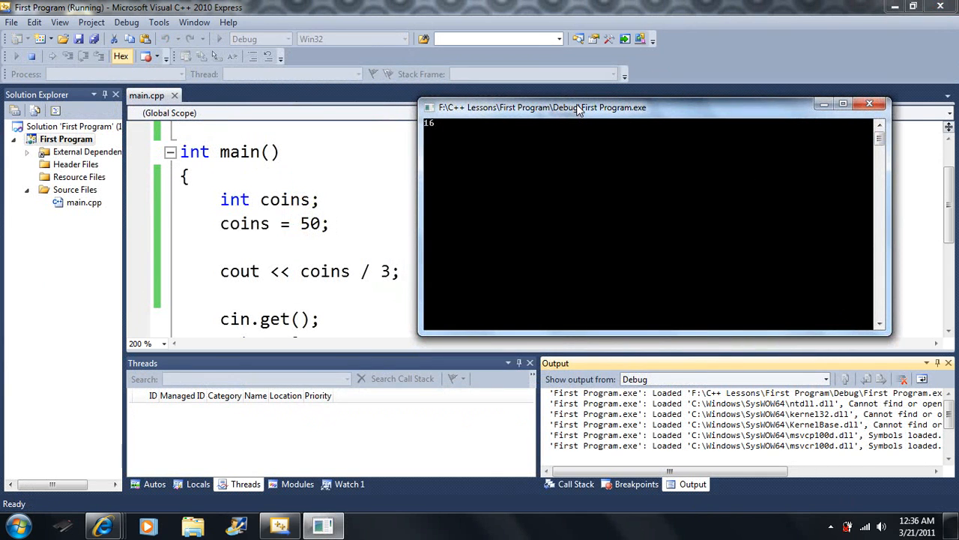
pyautogui.press('Return')
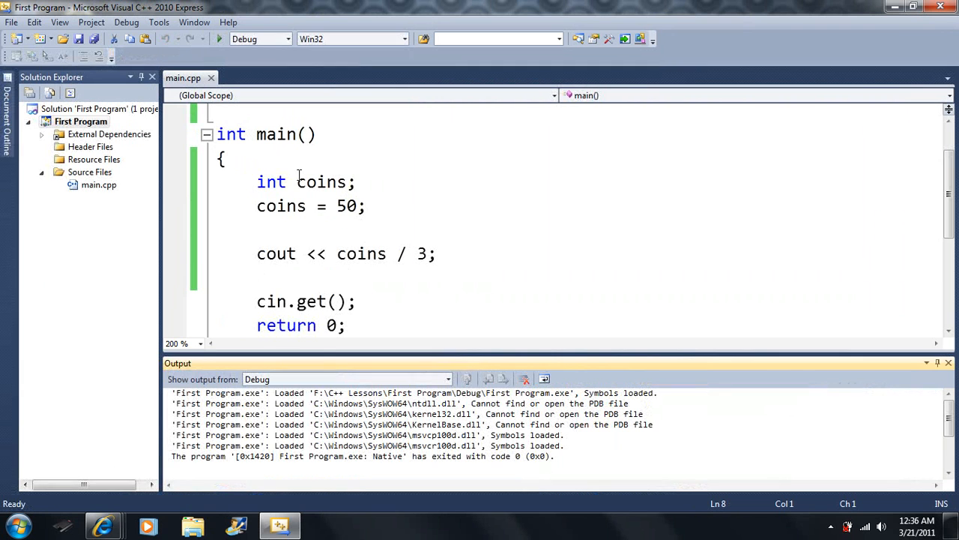
# Declare coins as float instead of int, save, and run to print 16.6667
pyautogui.moveTo(288, 181); pyautogui.dragTo(257, 182)
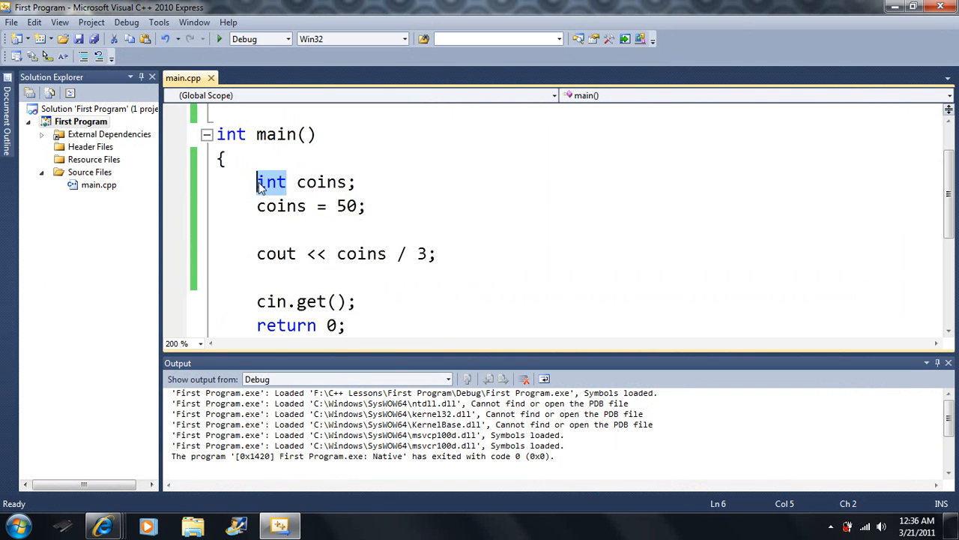
pyautogui.write('float')
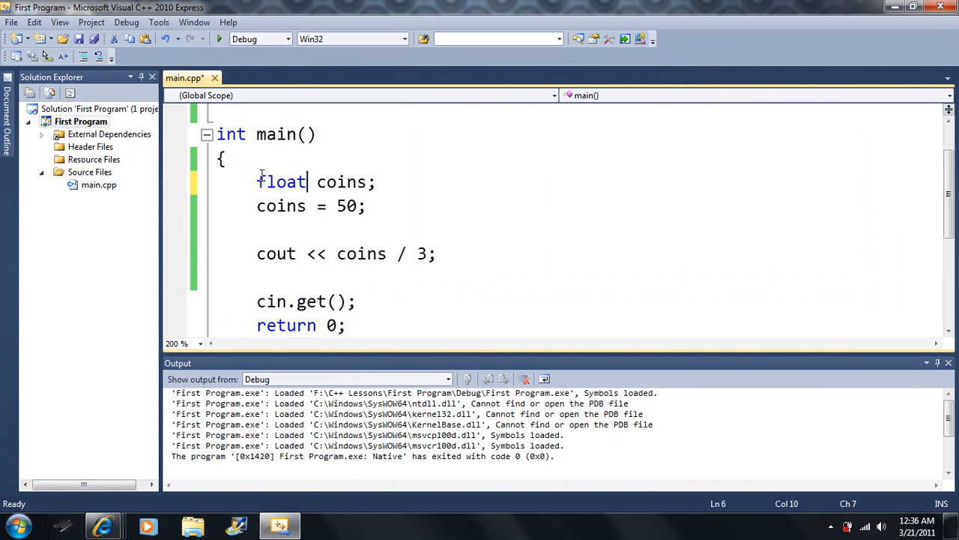
pyautogui.hotkey('ctrl', 's')
pyautogui.click(220, 39)
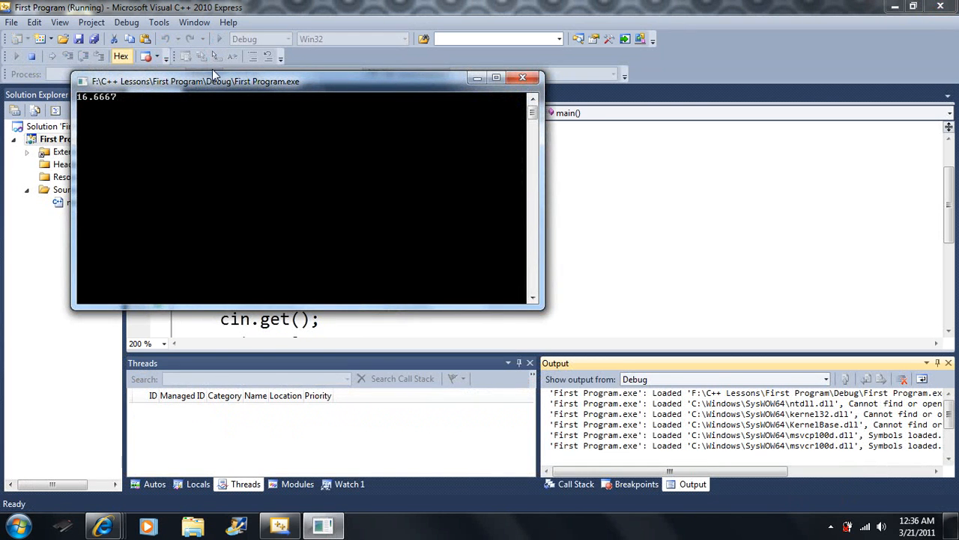
pyautogui.moveTo(212, 81); pyautogui.dragTo(554, 63)
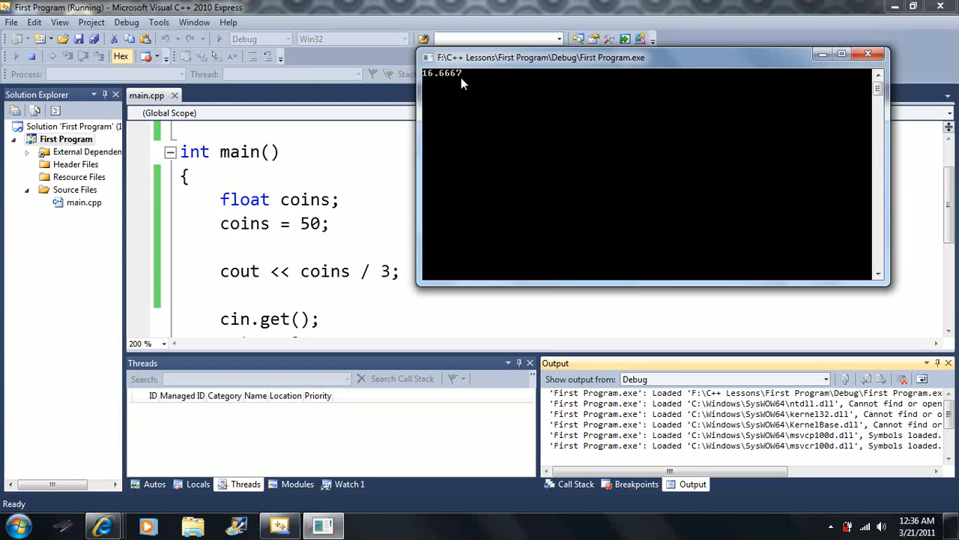
# Close the console and change the coins value from 50 to 89.768
pyautogui.press('Return')
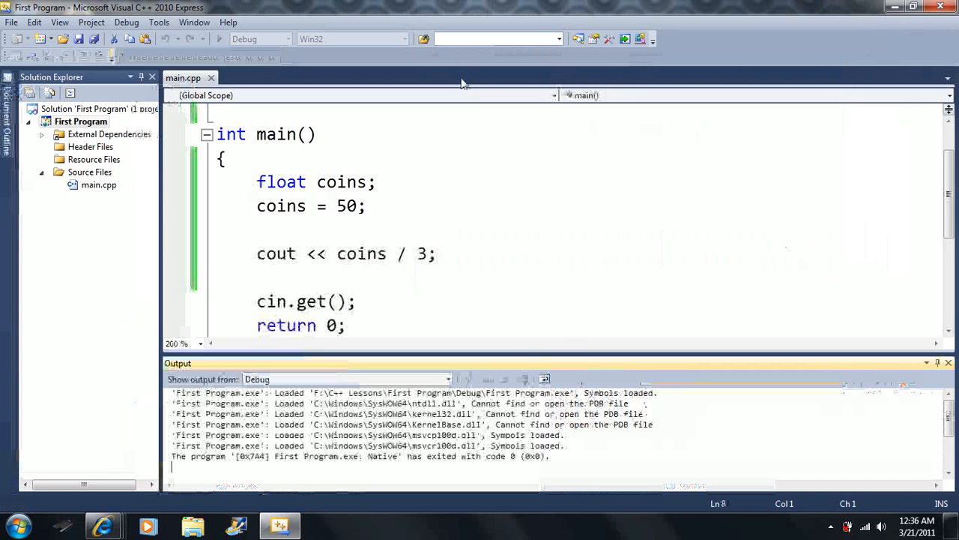
pyautogui.moveTo(306, 182); pyautogui.dragTo(257, 182)
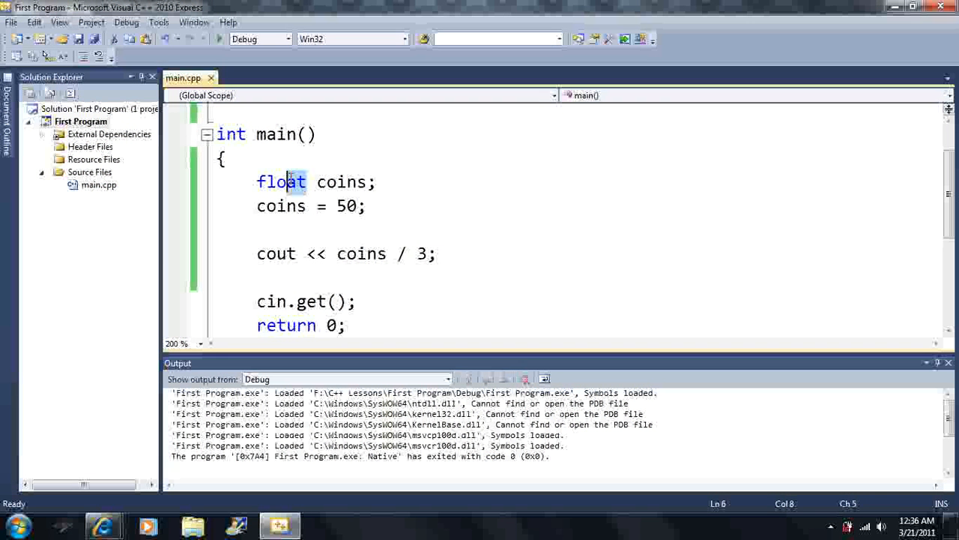
pyautogui.click(369, 207)
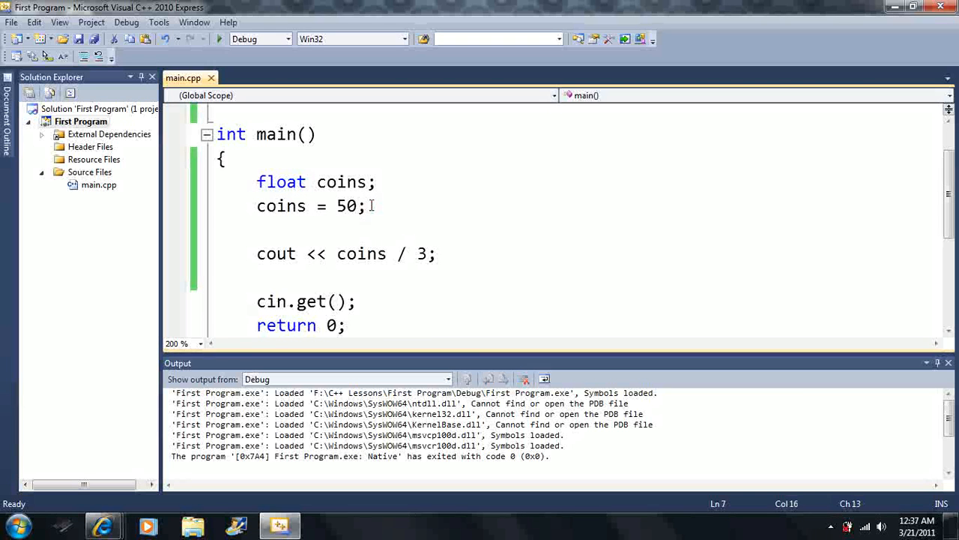
pyautogui.click(359, 206)
pyautogui.write('.')
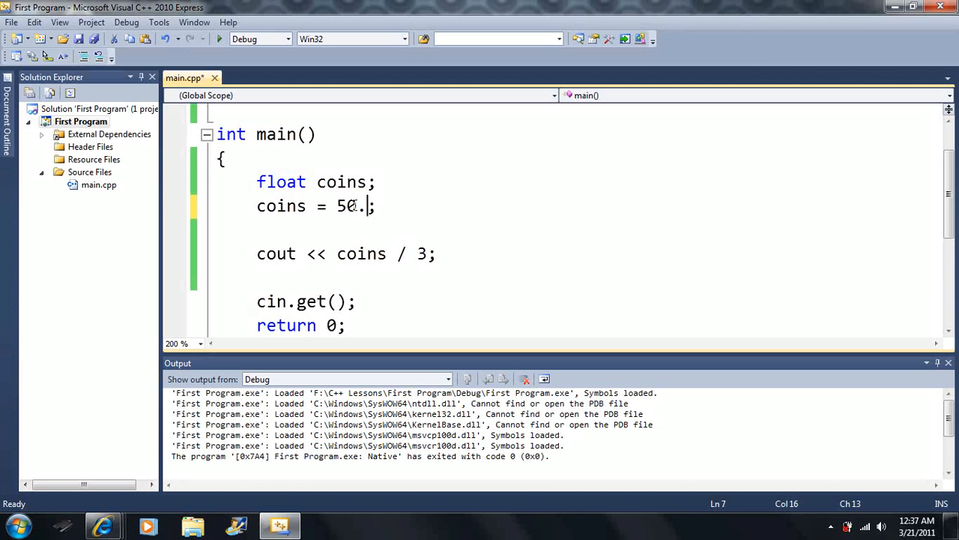
pyautogui.write('1')
pyautogui.press('BackSpace')
pyautogui.press('BackSpace')
pyautogui.press('BackSpace')
pyautogui.press('BackSpace')
pyautogui.write('89')
pyautogui.write('.768')
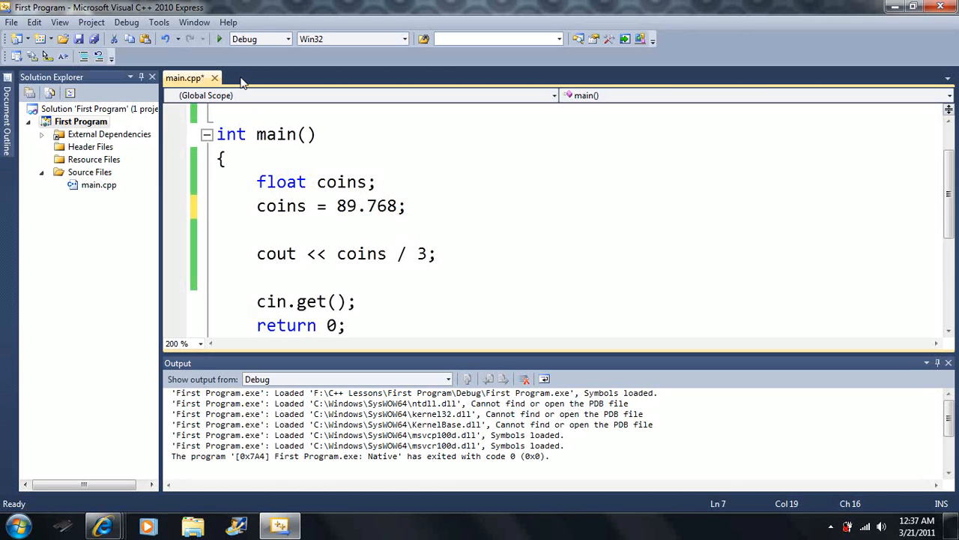
# Run the program to print 29.9227 and close the console
pyautogui.click(218, 39)
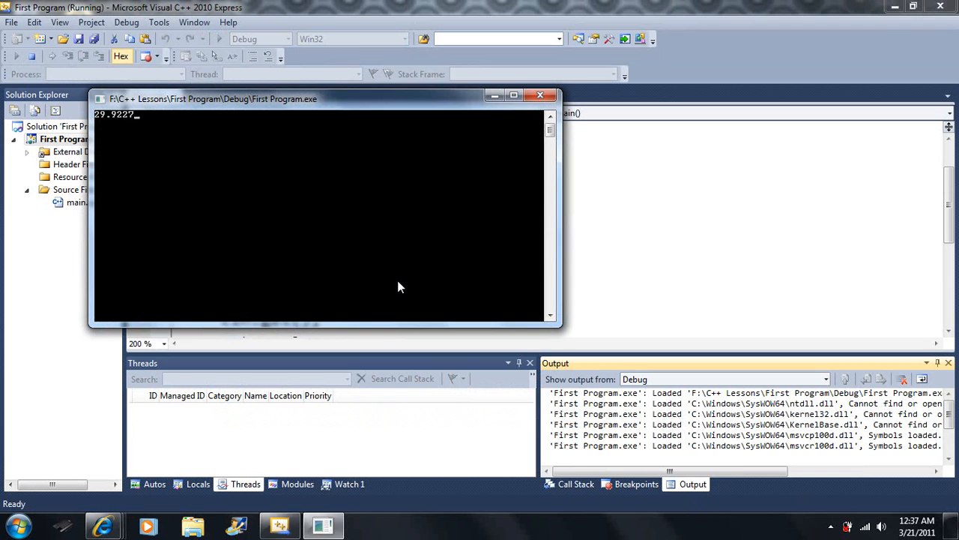
pyautogui.press('Return')
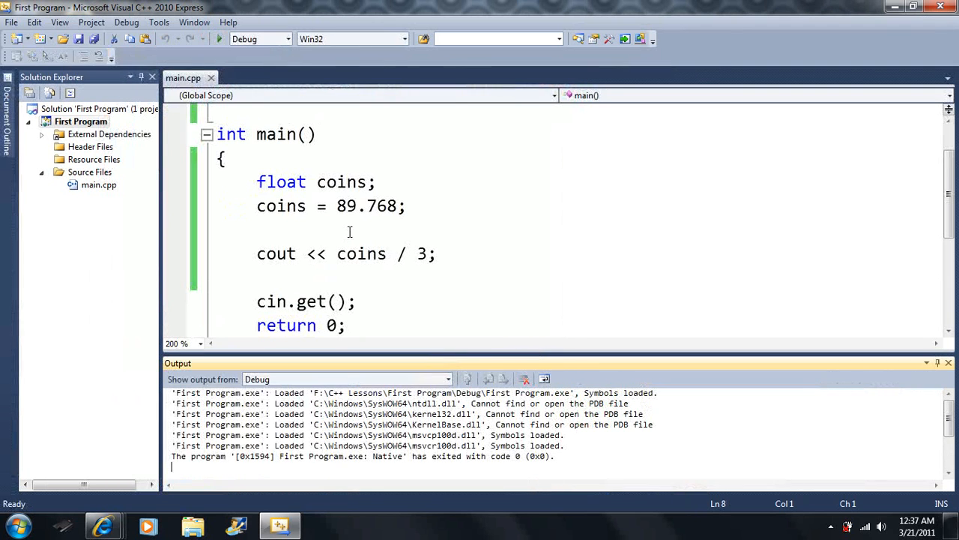
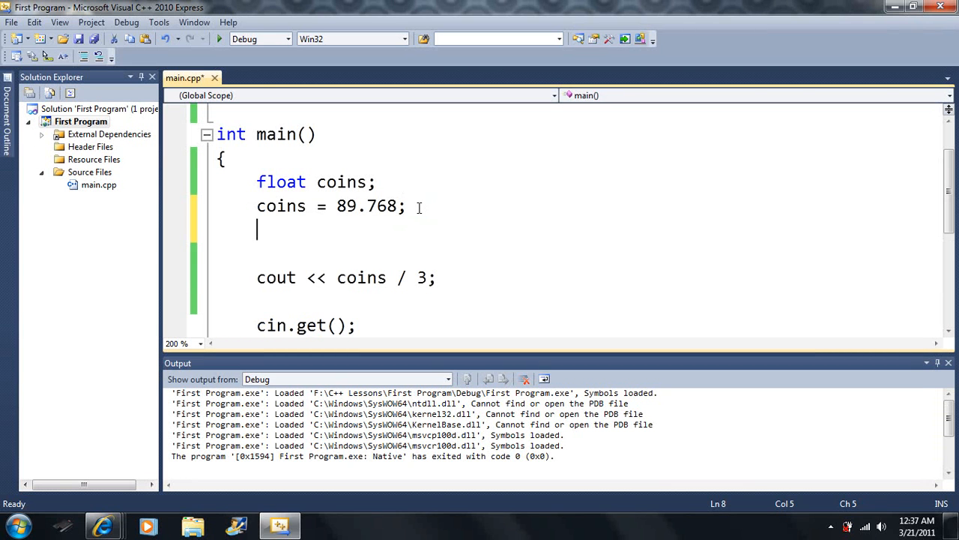
pyautogui.write('int')
pyautogui.write(' s')
# Declare int x=7 and int y=3 on separate lines in main()
pyautogui.press('BackSpace')
pyautogui.write('x=')
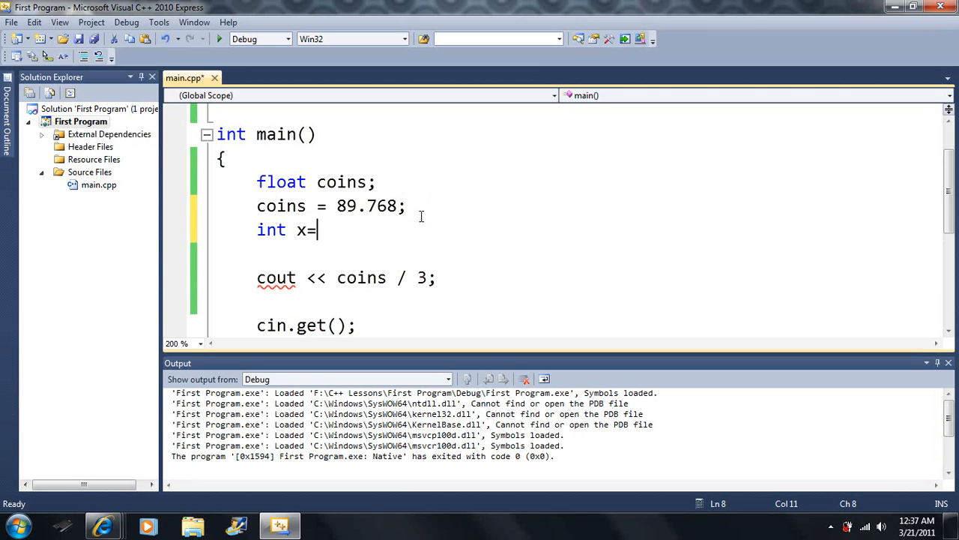
pyautogui.write('7;')
pyautogui.press('BackSpace')
pyautogui.write(';')
pyautogui.press('Return')
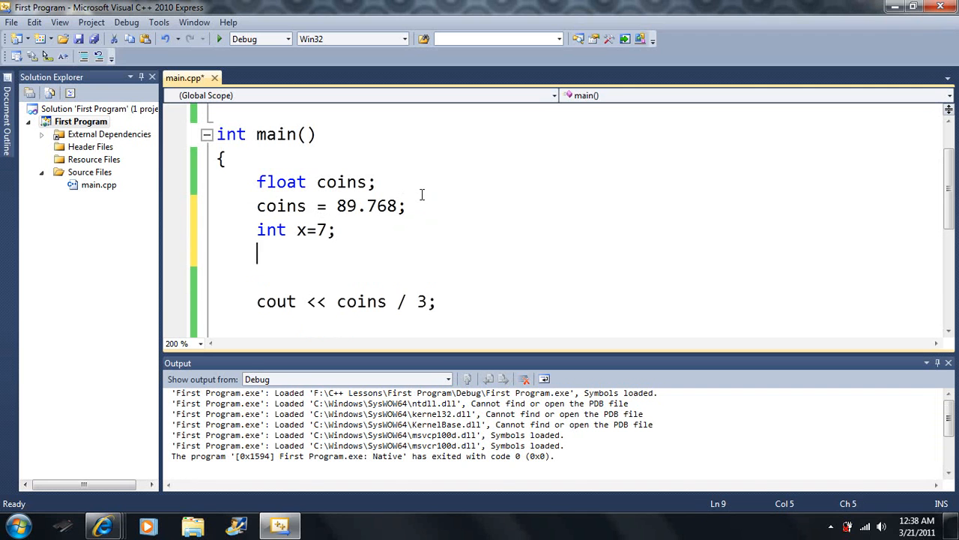
pyautogui.write('int y')
pyautogui.write('=3;')
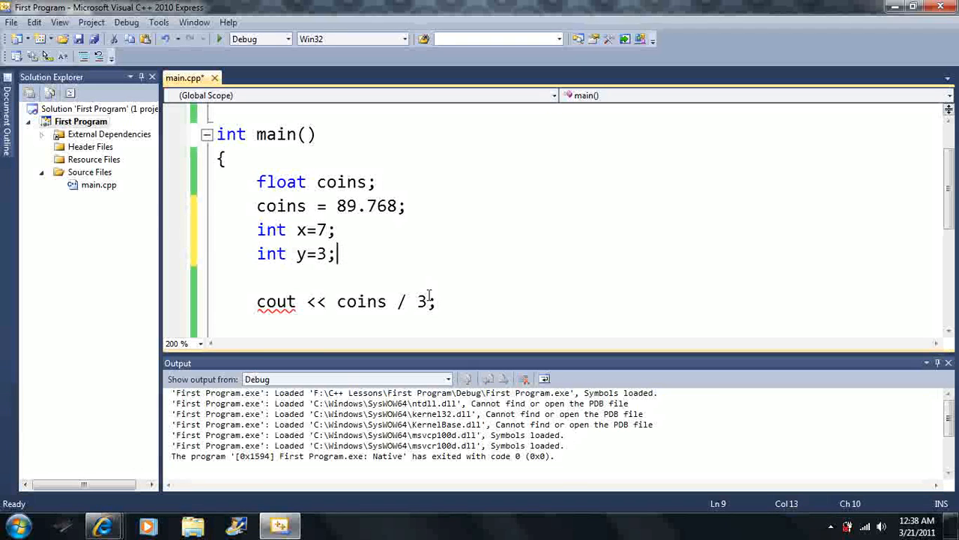
# Delete the coins = 89.768 assignment and the float coins declaration
pyautogui.click(405, 206)
pyautogui.moveTo(405, 206); pyautogui.dragTo(255, 206)
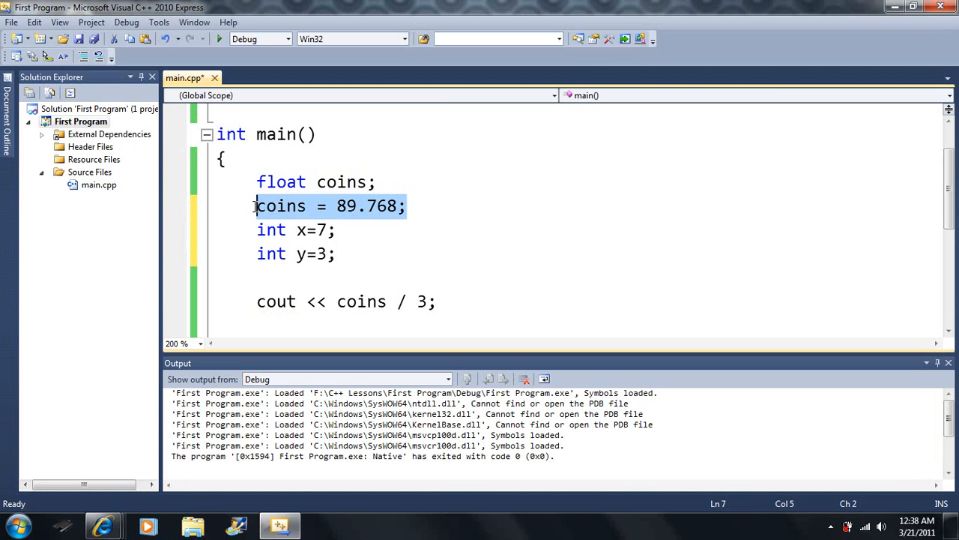
pyautogui.press('BackSpace')
pyautogui.press('BackSpace')
pyautogui.press('BackSpace')
pyautogui.press('BackSpace')
pyautogui.press('BackSpace')
pyautogui.press('BackSpace')
pyautogui.press('BackSpace')
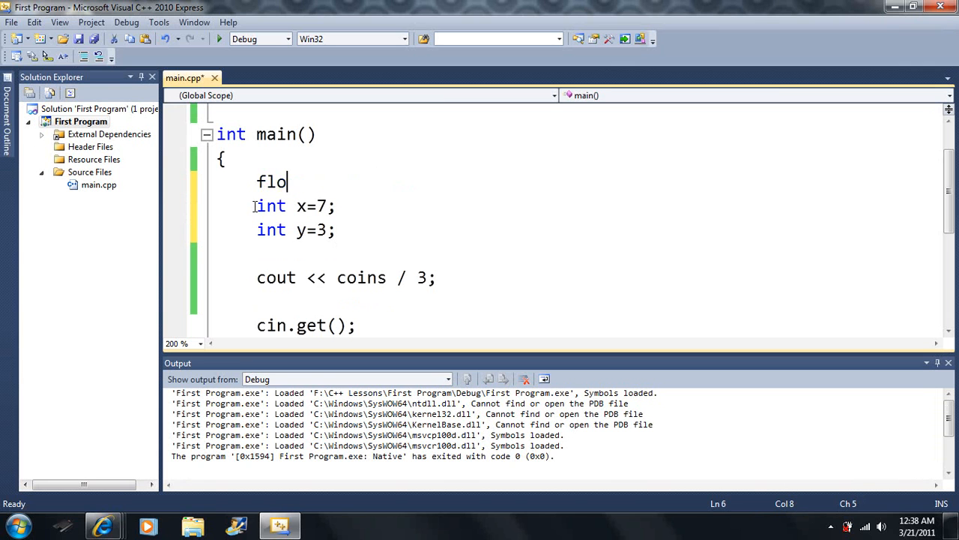
pyautogui.press('BackSpace')
pyautogui.press('BackSpace')
pyautogui.press('BackSpace')
pyautogui.press('BackSpace')
pyautogui.press('BackSpace')
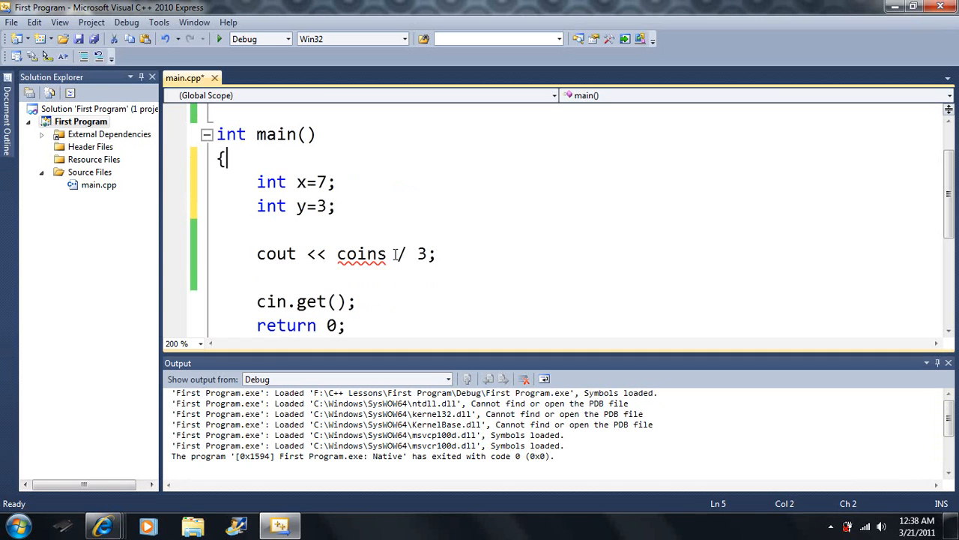
# Change the cout statement to output x/y, removing coins and the / 3
pyautogui.moveTo(388, 253); pyautogui.dragTo(338, 254)
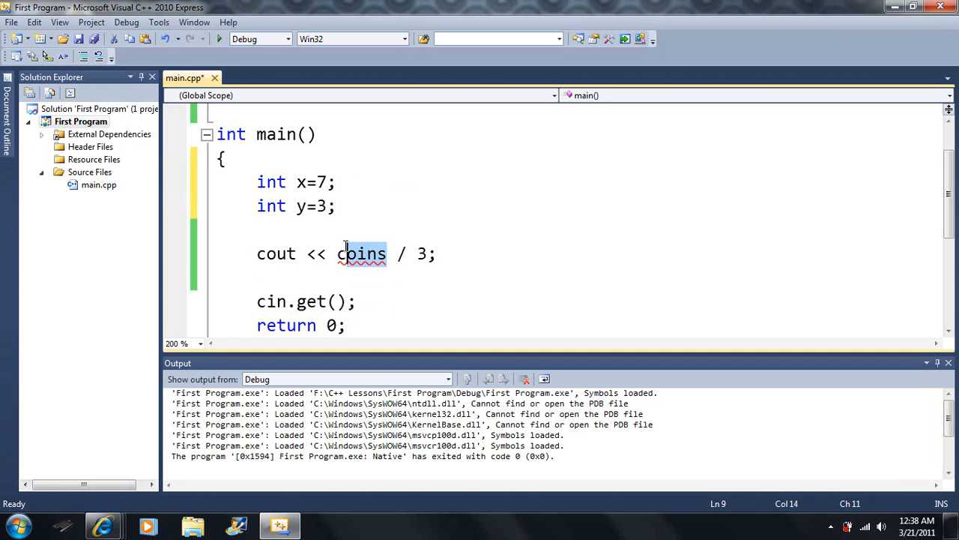
pyautogui.write('x')
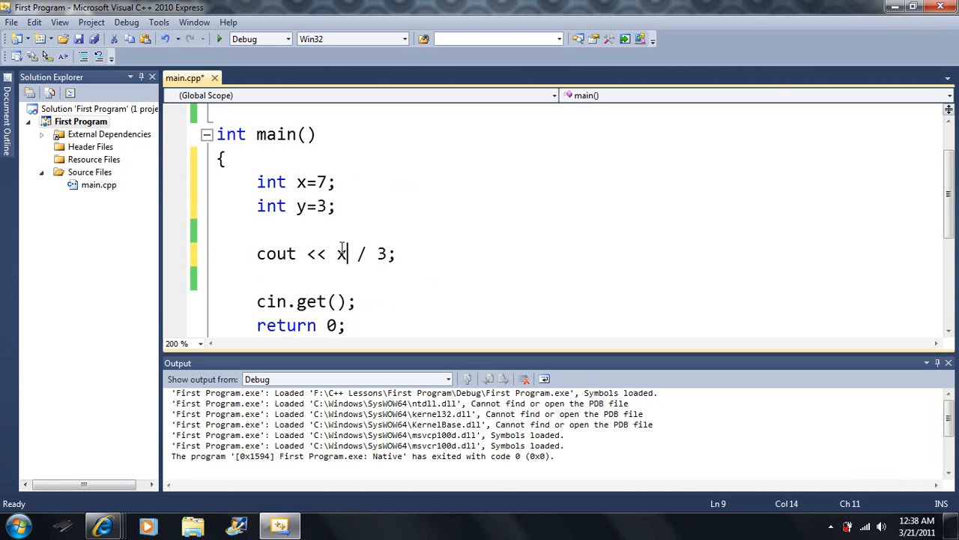
pyautogui.write('/')
pyautogui.write('y')
pyautogui.press('Delete')
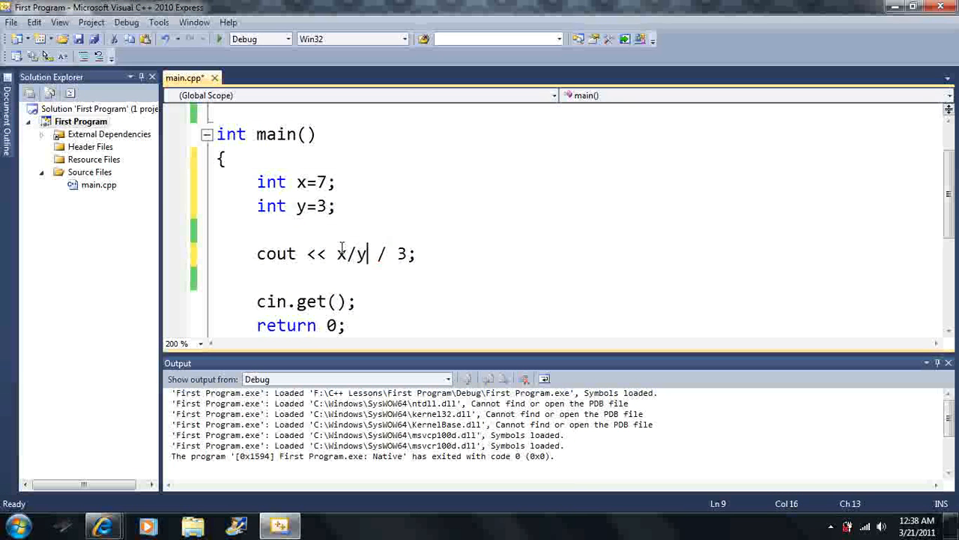
pyautogui.press('Delete')
pyautogui.press('Delete')
pyautogui.press('Delete')
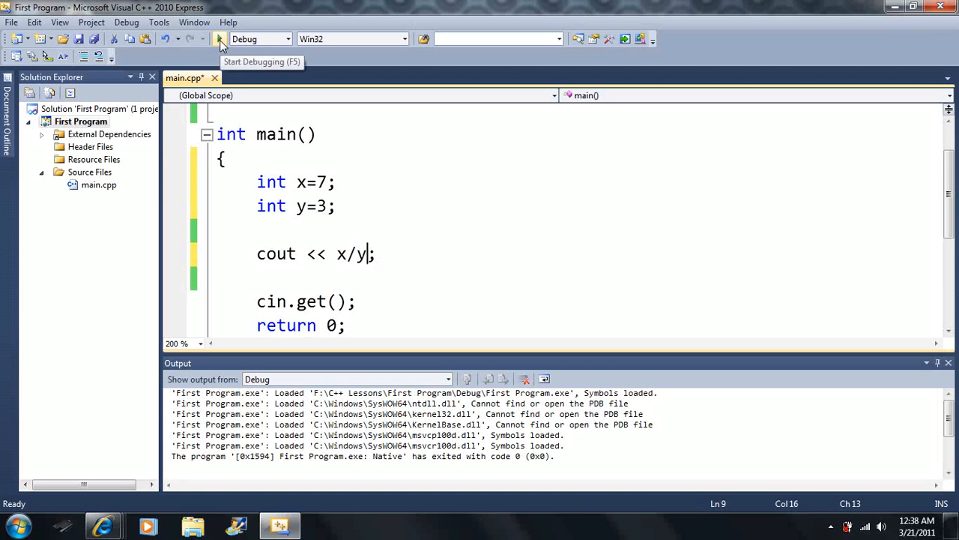
# Build and run the program, reading the quotient 2 in the console
pyautogui.click(220, 39)
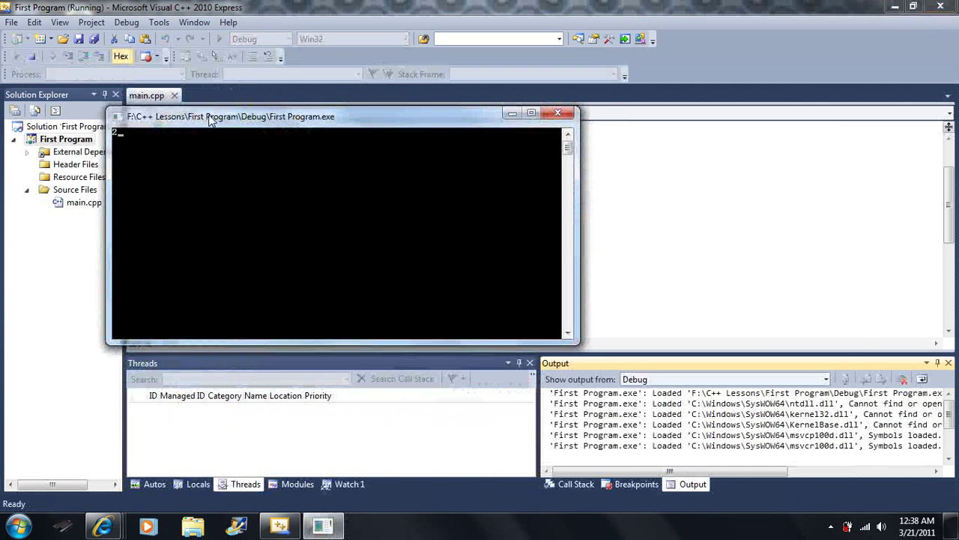
pyautogui.moveTo(225, 98); pyautogui.dragTo(483, 120)
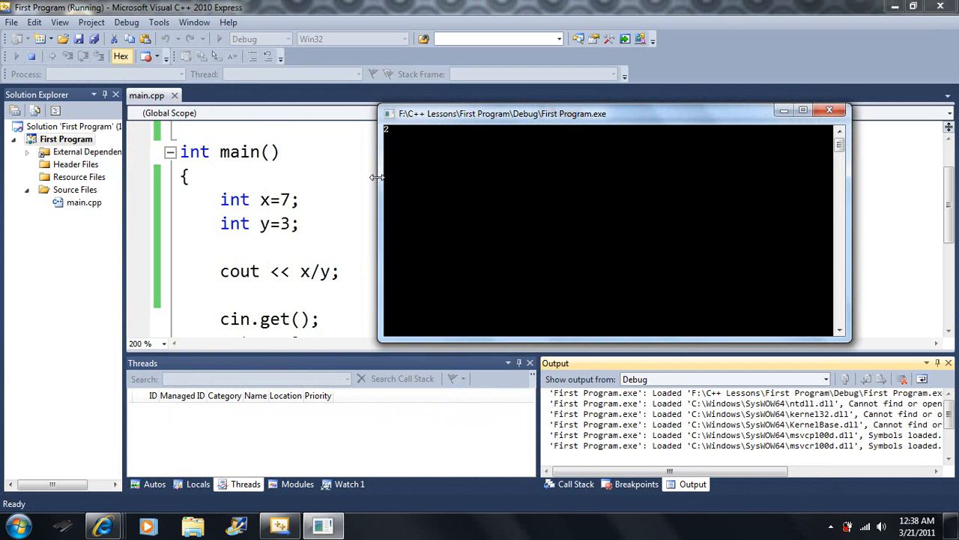
pyautogui.press('Return')
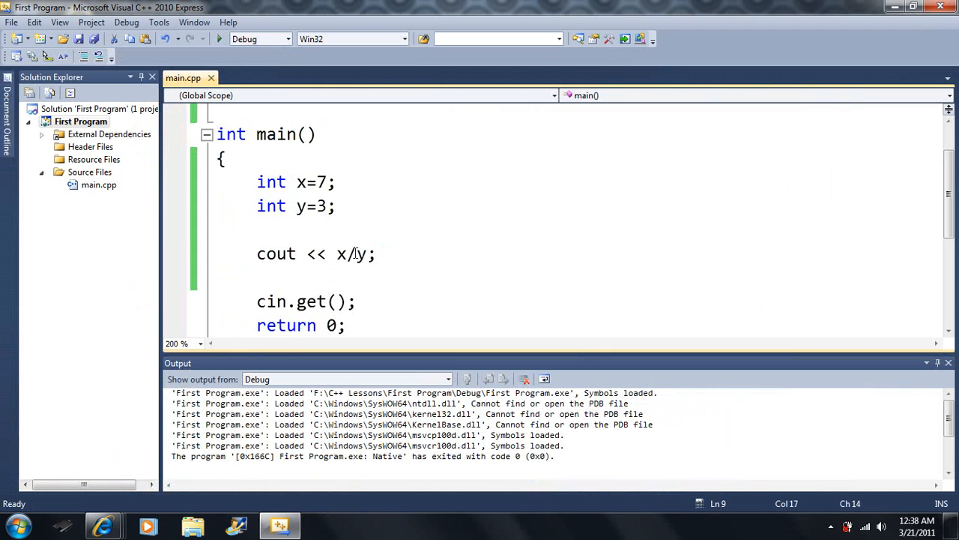
# Change x/y to x%y and rerun, printing the remainder 1
pyautogui.moveTo(355, 253); pyautogui.dragTo(347, 255)
pyautogui.write('%')
pyautogui.click(220, 39)
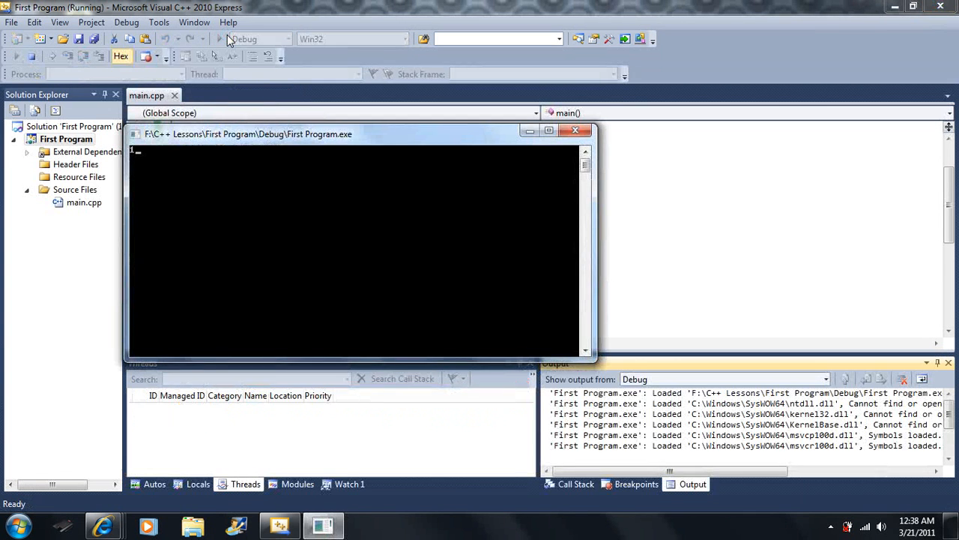
pyautogui.press('Return')
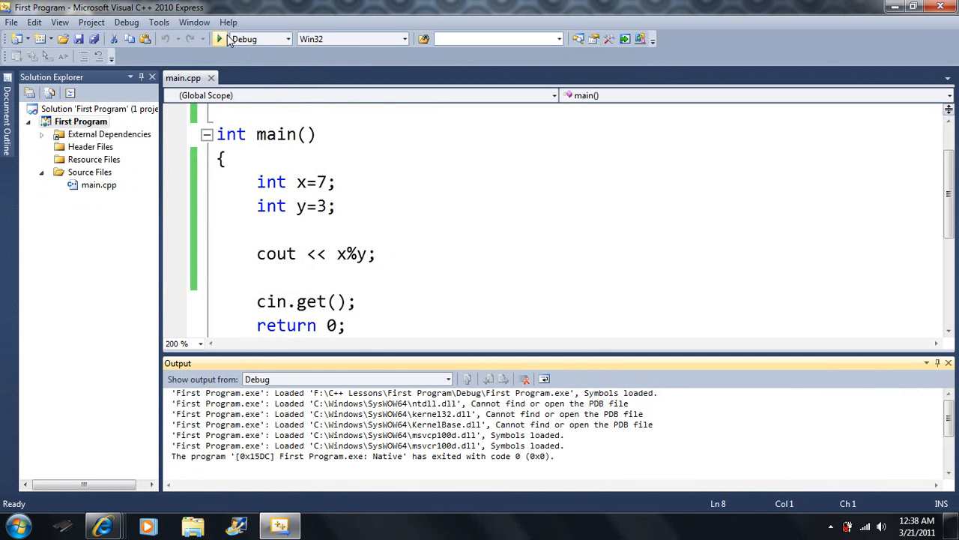
# Launch Paint from the Start menu and choose the thin freehand pencil
pyautogui.click(12, 495)
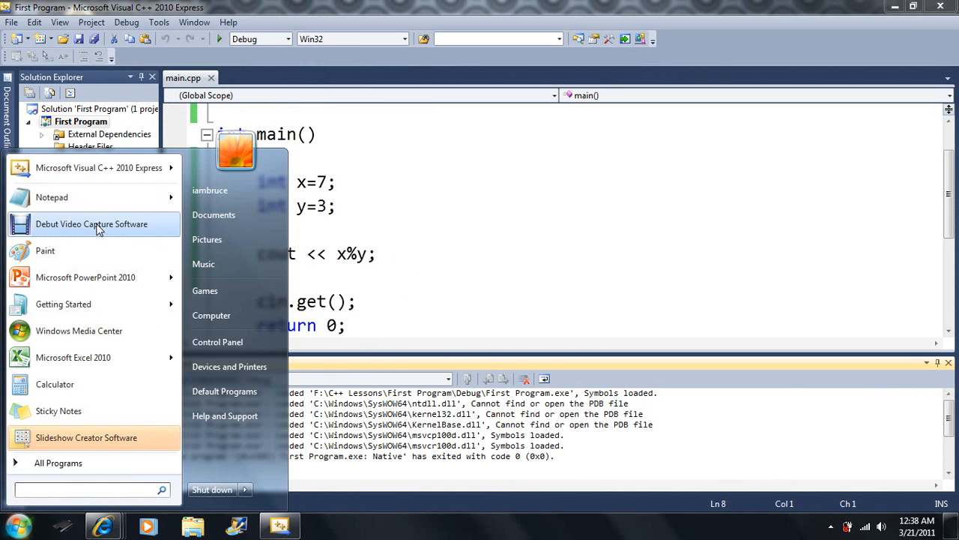
pyautogui.click(79, 252)
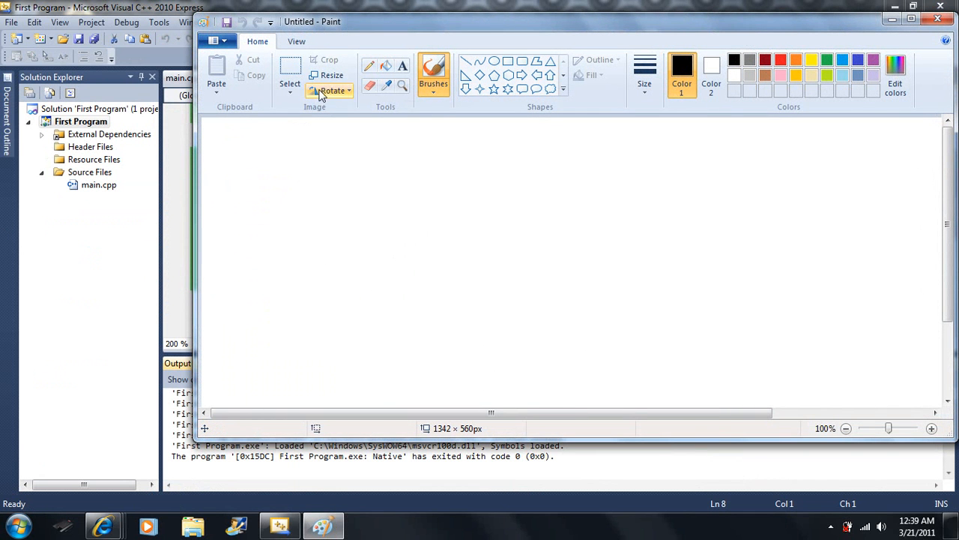
pyautogui.click(369, 66)
# Sketch 7 divided by 3 long division with quotient 2, remainder 1 circled, and close Paint
pyautogui.moveTo(352, 200); pyautogui.dragTo(380, 158)
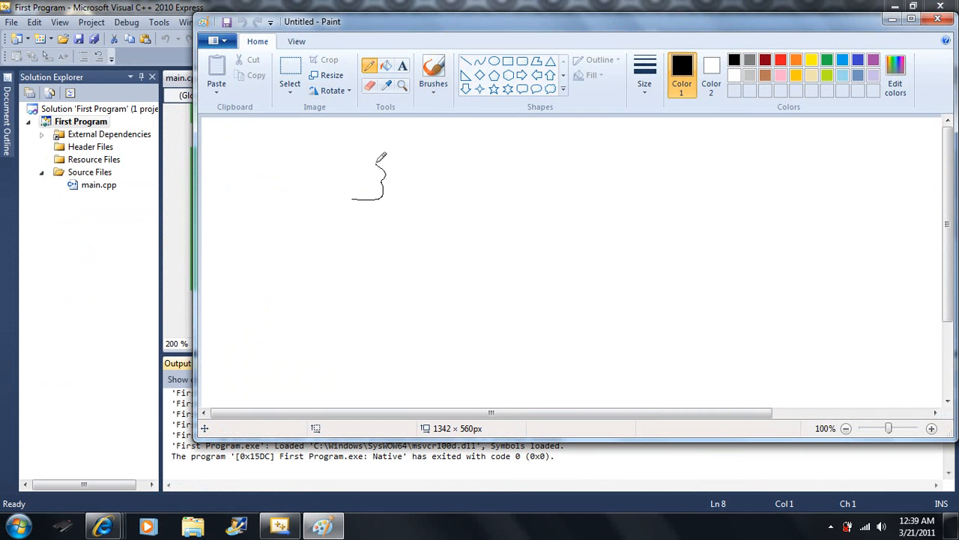
pyautogui.moveTo(397, 213)
pyautogui.mouseDown()
pyautogui.moveTo(404, 150)
pyautogui.moveTo(594, 173)
pyautogui.mouseUp()
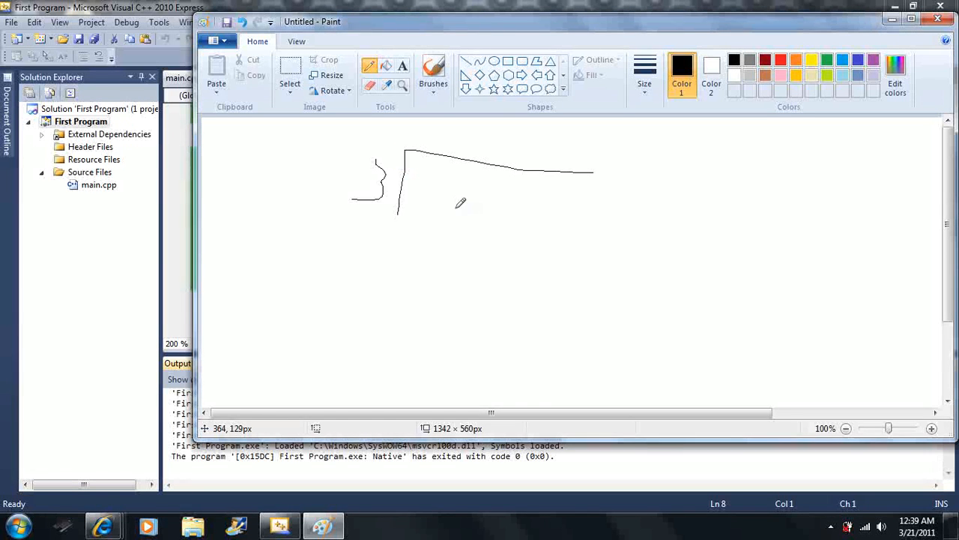
pyautogui.moveTo(438, 213)
pyautogui.mouseDown()
pyautogui.moveTo(464, 176)
pyautogui.moveTo(429, 166)
pyautogui.mouseUp()
pyautogui.moveTo(452, 127); pyautogui.dragTo(472, 150)
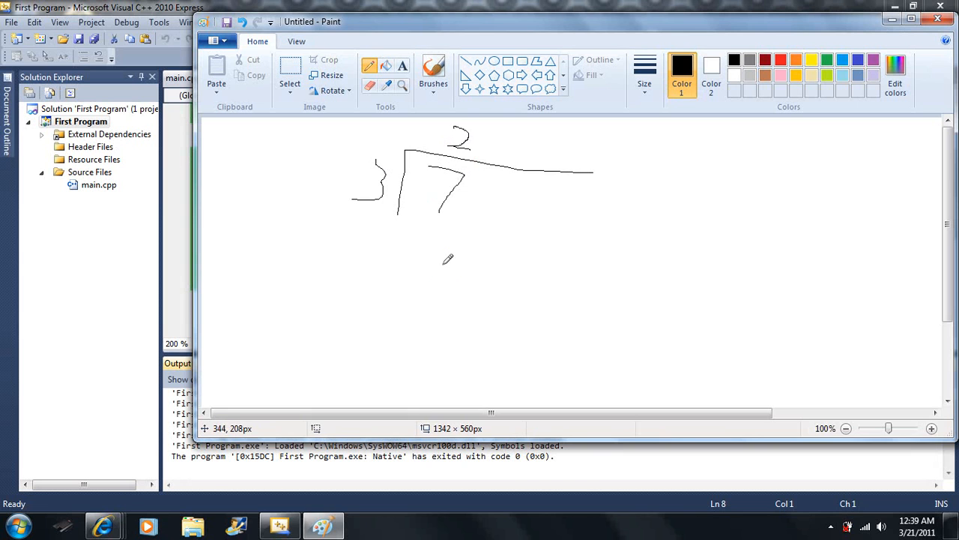
pyautogui.moveTo(439, 262)
pyautogui.mouseDown()
pyautogui.moveTo(439, 240)
pyautogui.moveTo(465, 231)
pyautogui.mouseUp()
pyautogui.moveTo(404, 283); pyautogui.dragTo(556, 309)
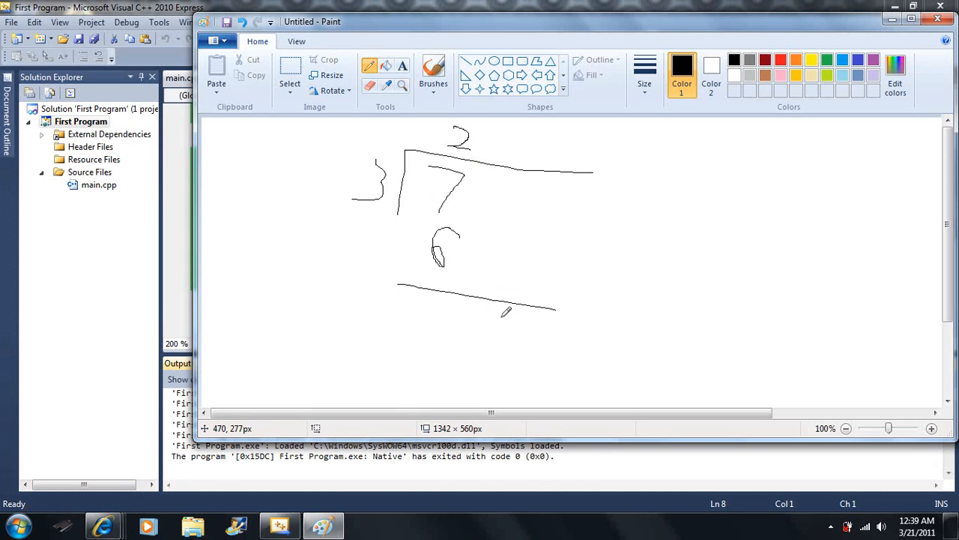
pyautogui.moveTo(434, 341); pyautogui.dragTo(437, 288)
pyautogui.moveTo(435, 338)
pyautogui.mouseDown()
pyautogui.moveTo(420, 352)
pyautogui.moveTo(438, 273)
pyautogui.moveTo(474, 350)
pyautogui.moveTo(421, 324)
pyautogui.mouseUp()
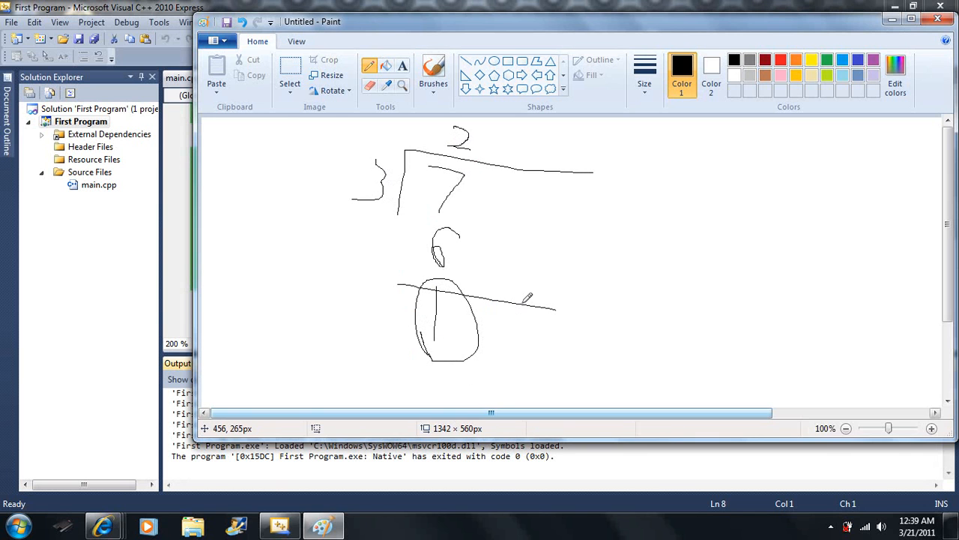
pyautogui.click(939, 18)
# Discard the Paint sketch, set x to 22 and run to view the remainder
pyautogui.click(603, 235)
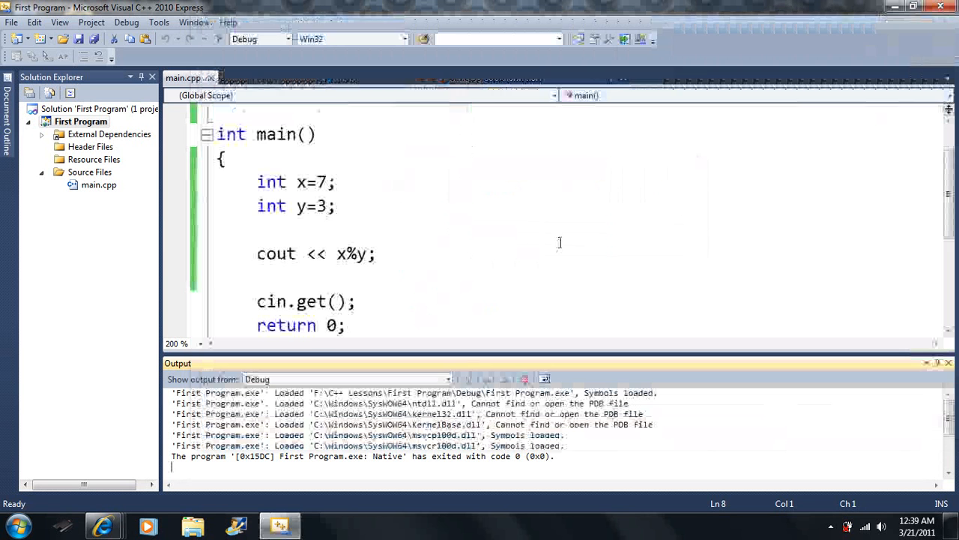
pyautogui.moveTo(317, 183); pyautogui.dragTo(328, 187)
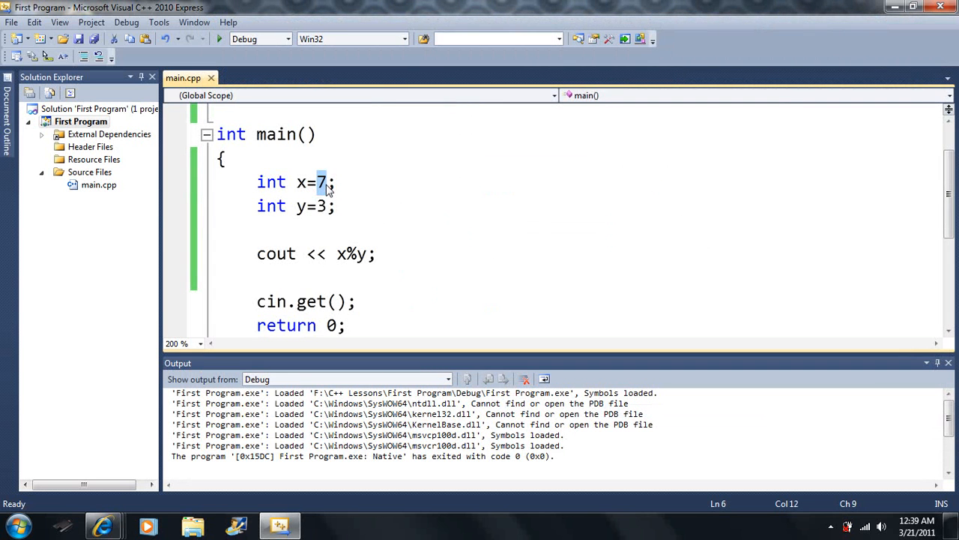
pyautogui.write('22')
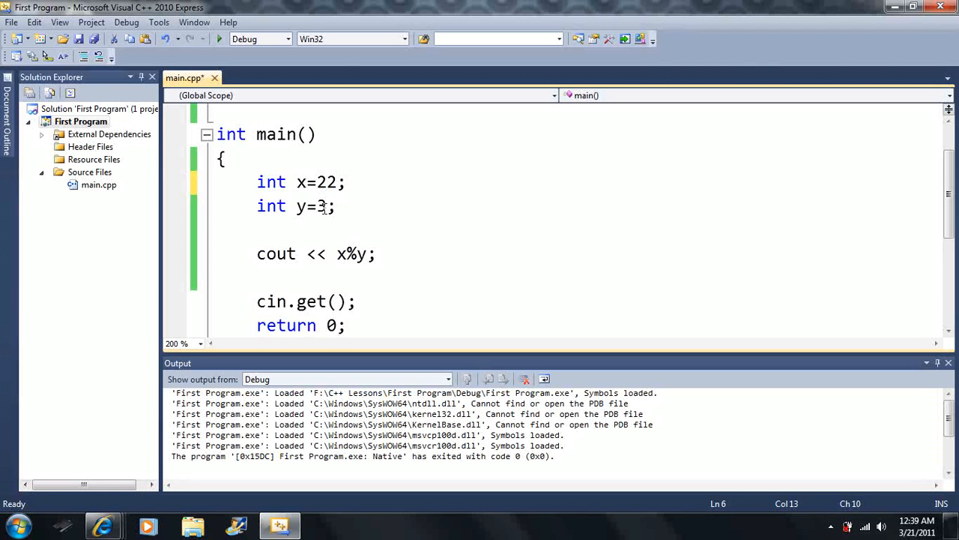
pyautogui.click(322, 206)
pyautogui.moveTo(317, 206); pyautogui.dragTo(331, 204)
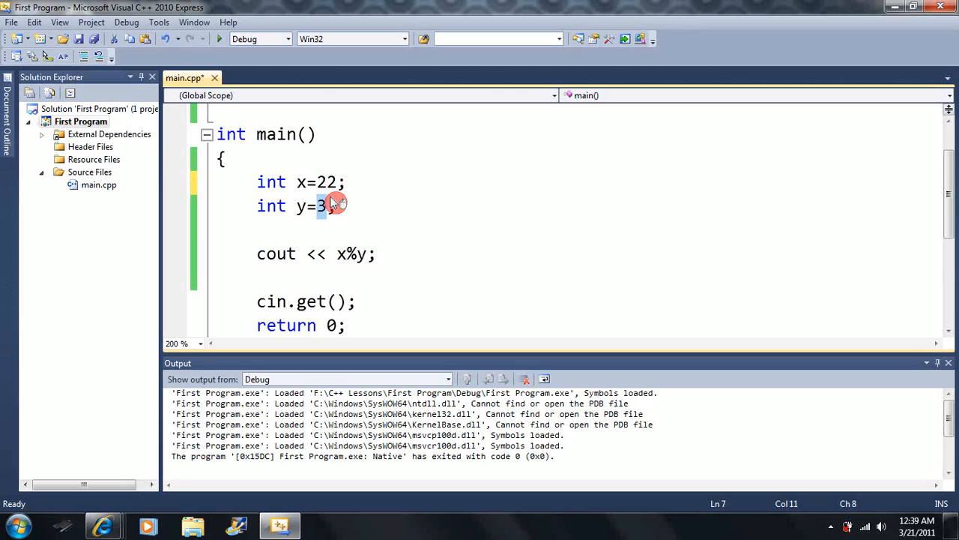
pyautogui.click(383, 206)
pyautogui.click(219, 39)
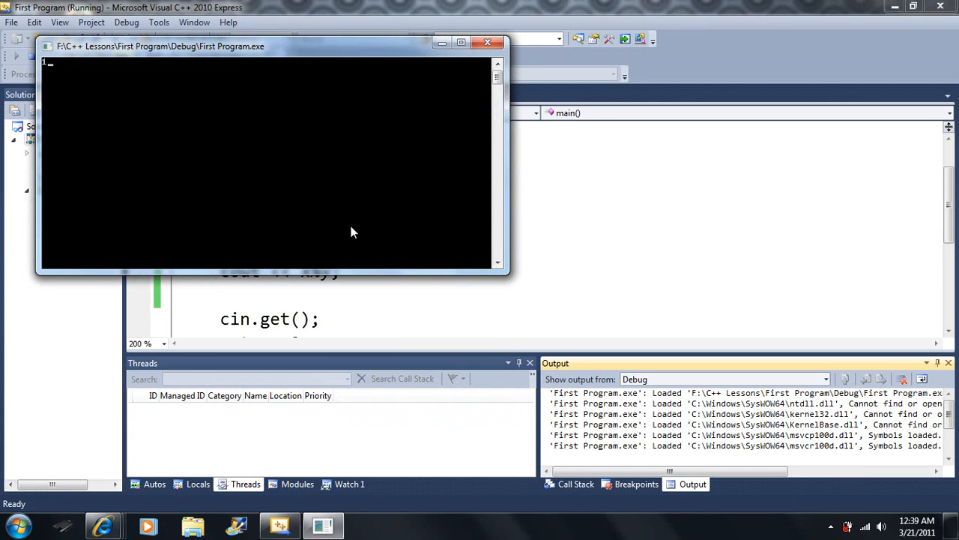
pyautogui.press('Return')
# Try x=23 and then x=2, running the program after each change
pyautogui.moveTo(339, 182); pyautogui.dragTo(328, 182)
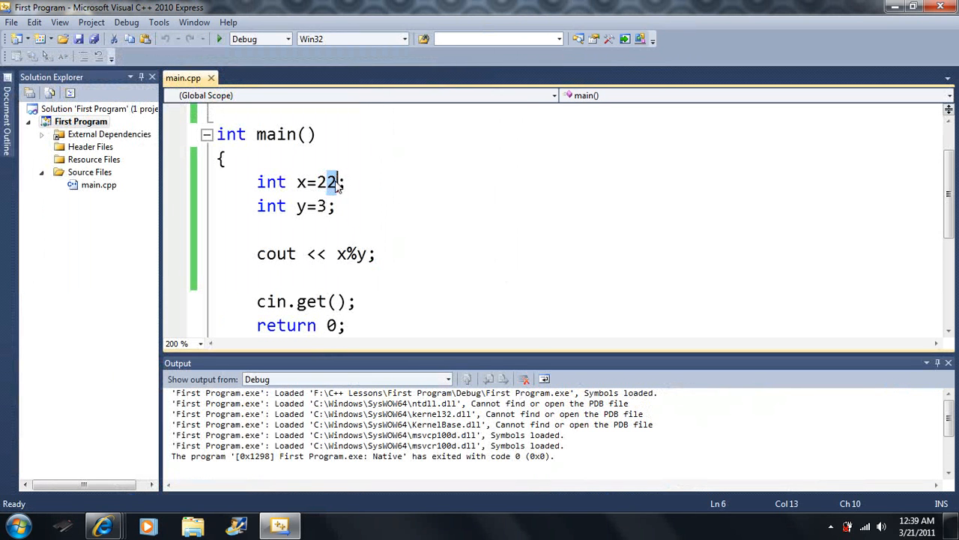
pyautogui.write('3')
pyautogui.click(218, 39)
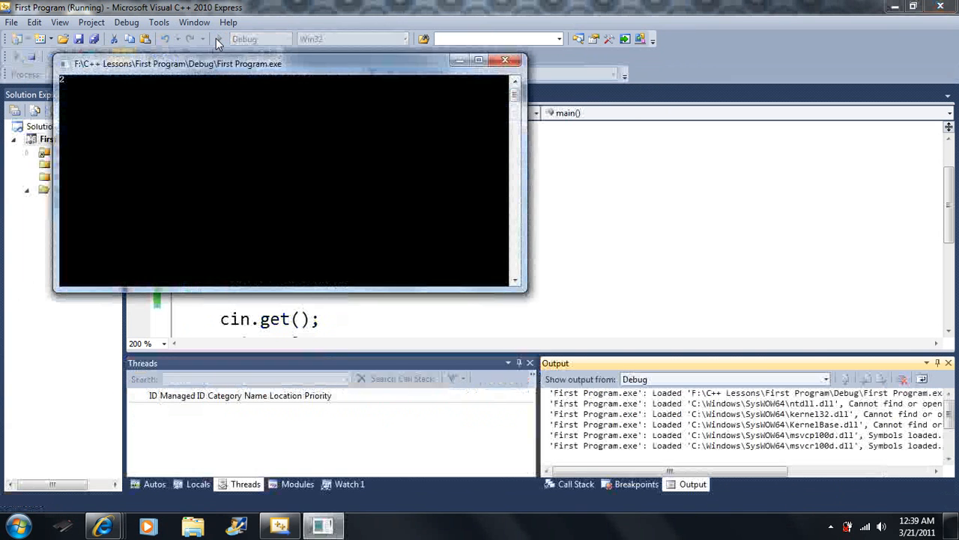
pyautogui.press('Return')
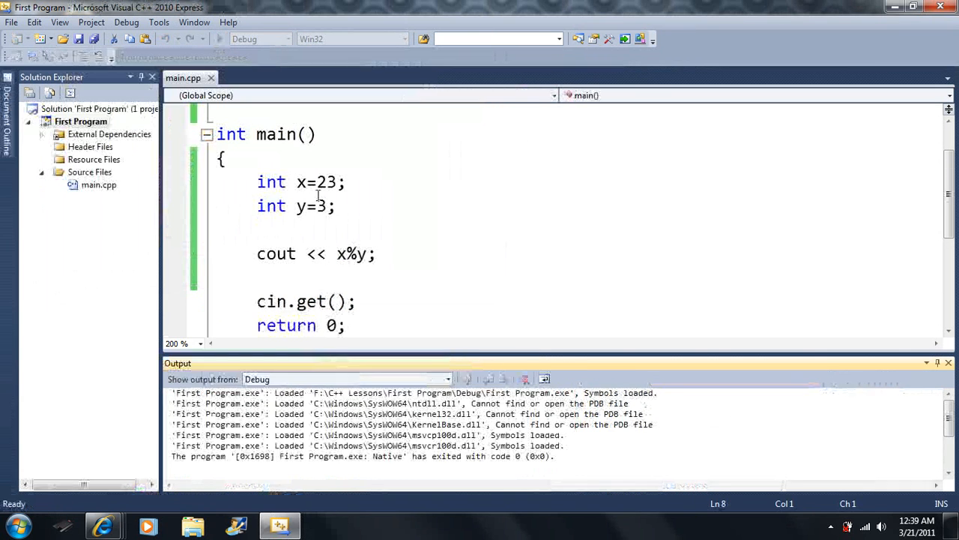
pyautogui.click(352, 214)
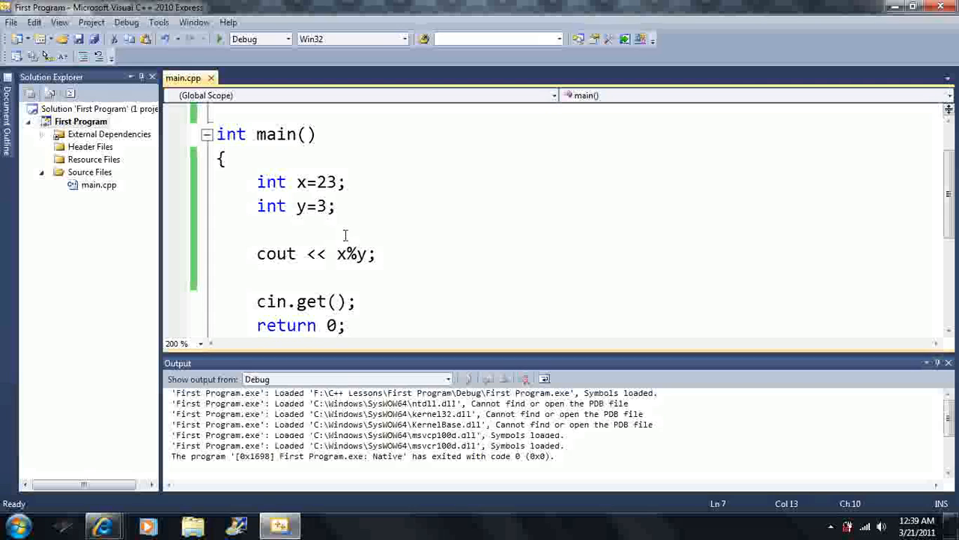
pyautogui.moveTo(317, 183); pyautogui.dragTo(337, 185)
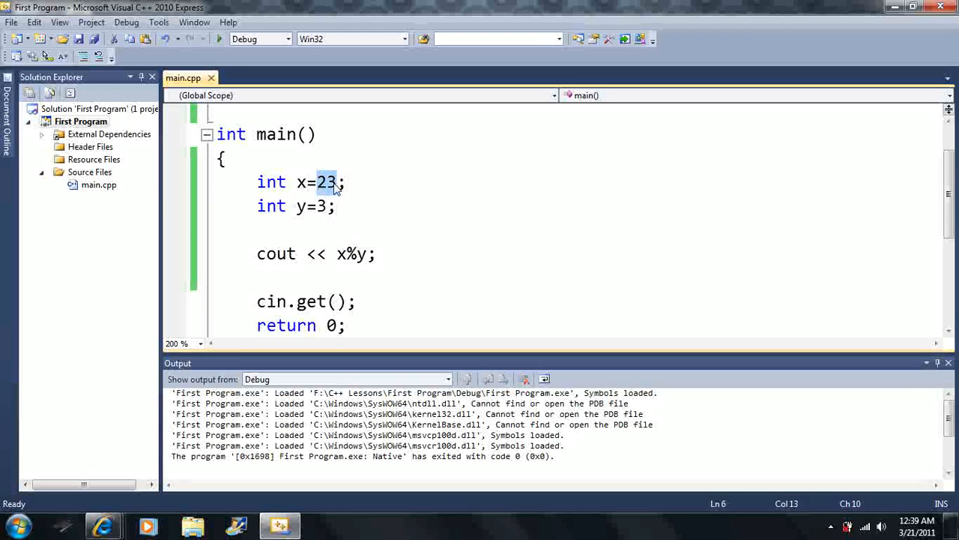
pyautogui.write('2')
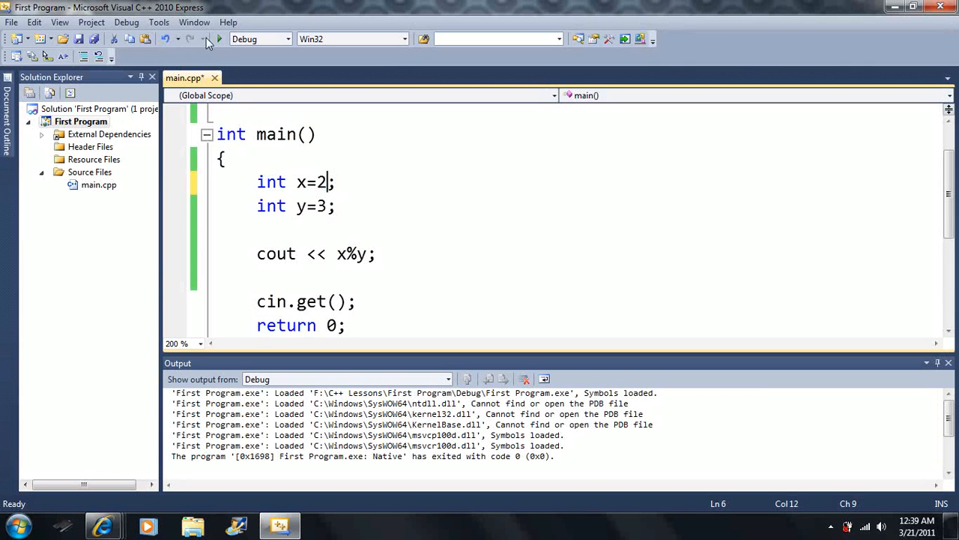
pyautogui.click(220, 39)
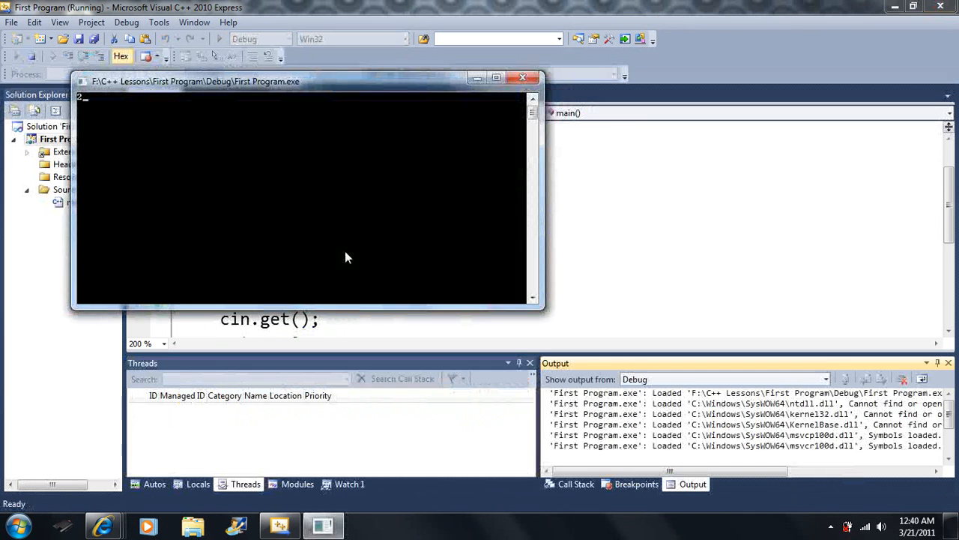
pyautogui.press('Return')
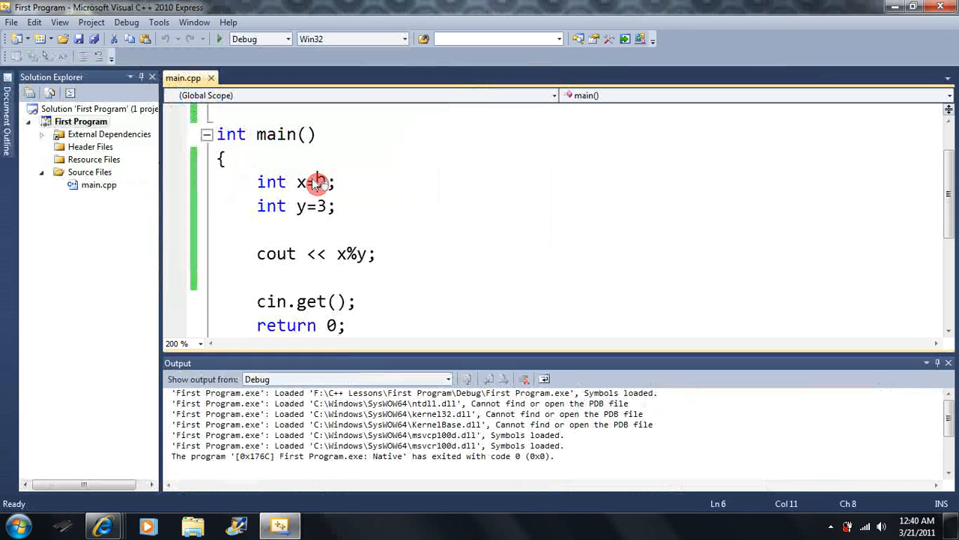
# Set x=70 and y=2 and run, printing a remainder of 0
pyautogui.doubleClick(321, 182)
pyautogui.write('70')
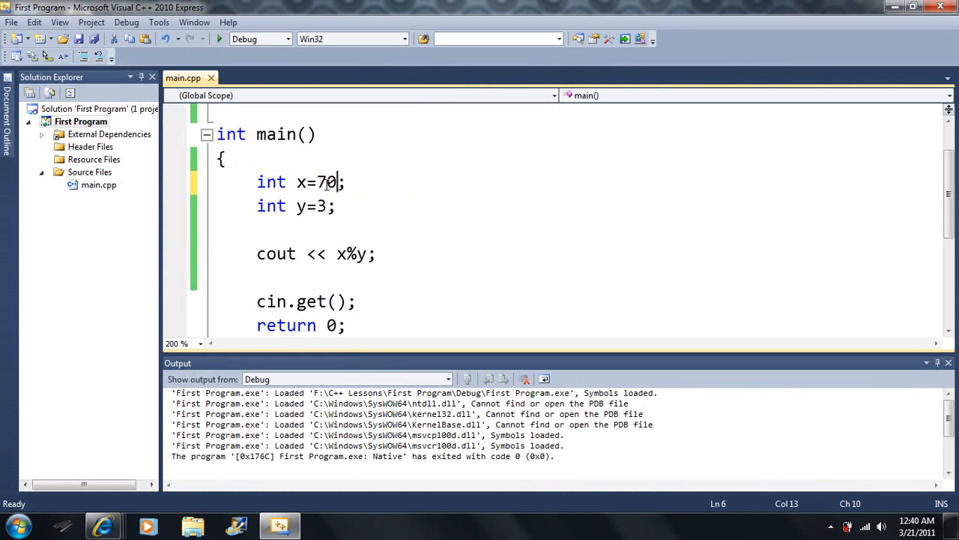
pyautogui.doubleClick(322, 206)
pyautogui.doubleClick(321, 206)
pyautogui.write('2')
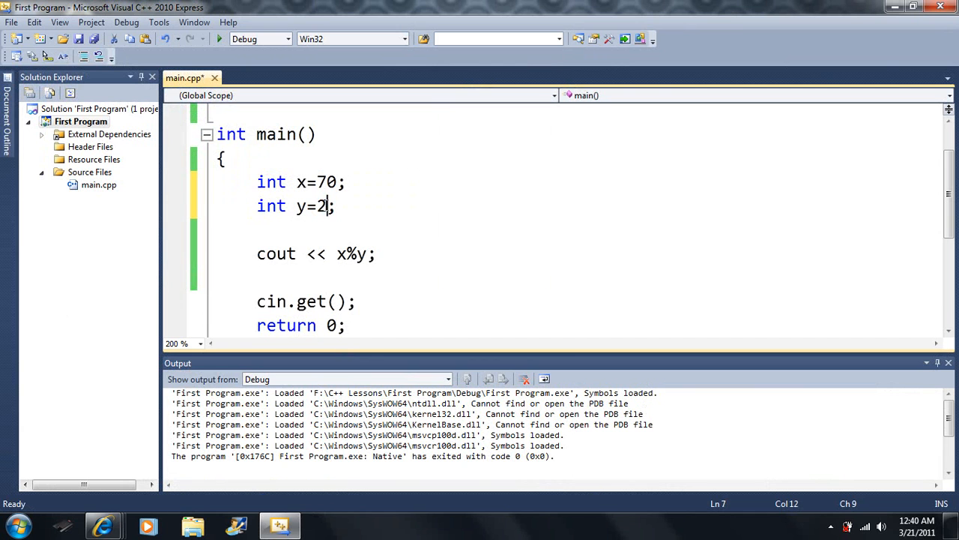
pyautogui.click(220, 41)
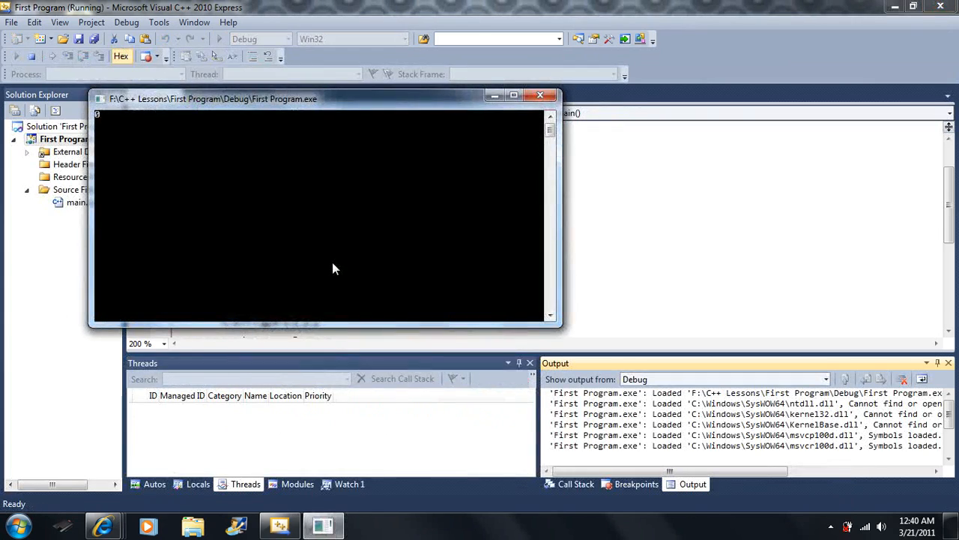
pyautogui.press('Return')
pyautogui.moveTo(378, 255); pyautogui.dragTo(255, 253)
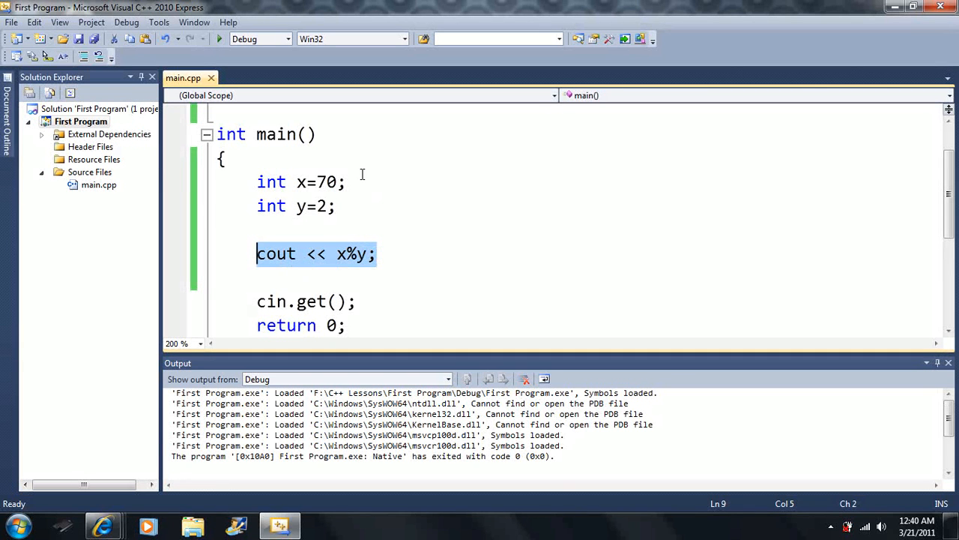
# Set x=129, y=5 and make cout print "The quotient is " x/y "with a remainder of " x%y
pyautogui.moveTo(318, 182); pyautogui.dragTo(336, 183)
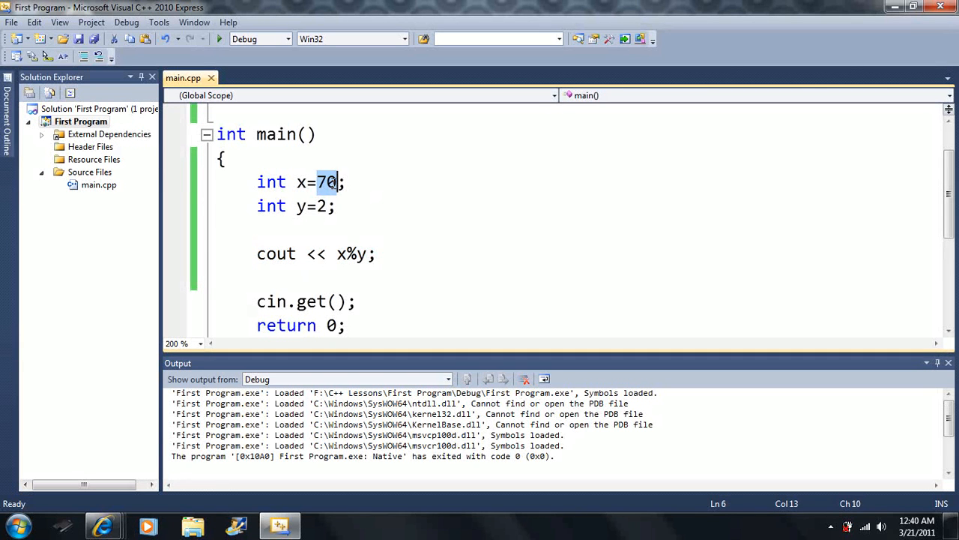
pyautogui.write('129')
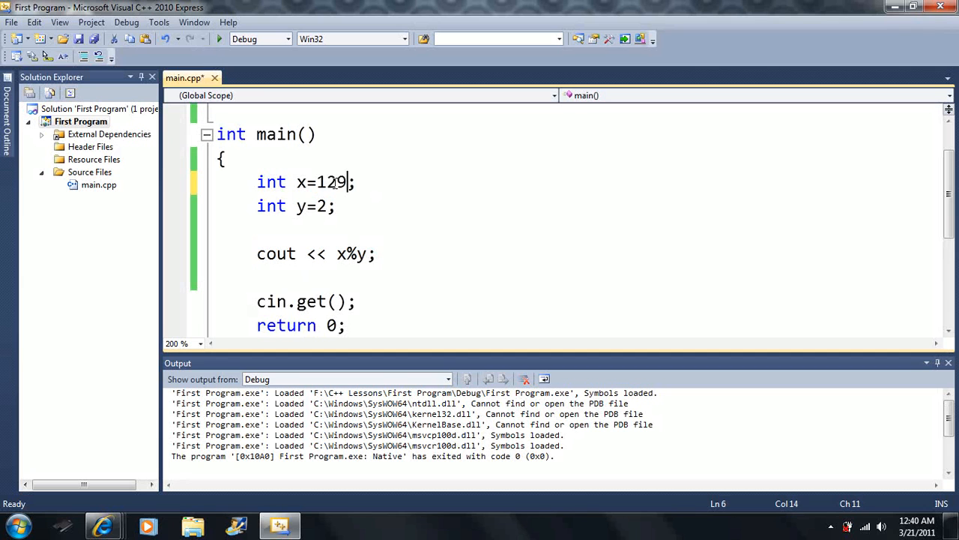
pyautogui.moveTo(317, 207); pyautogui.dragTo(329, 208)
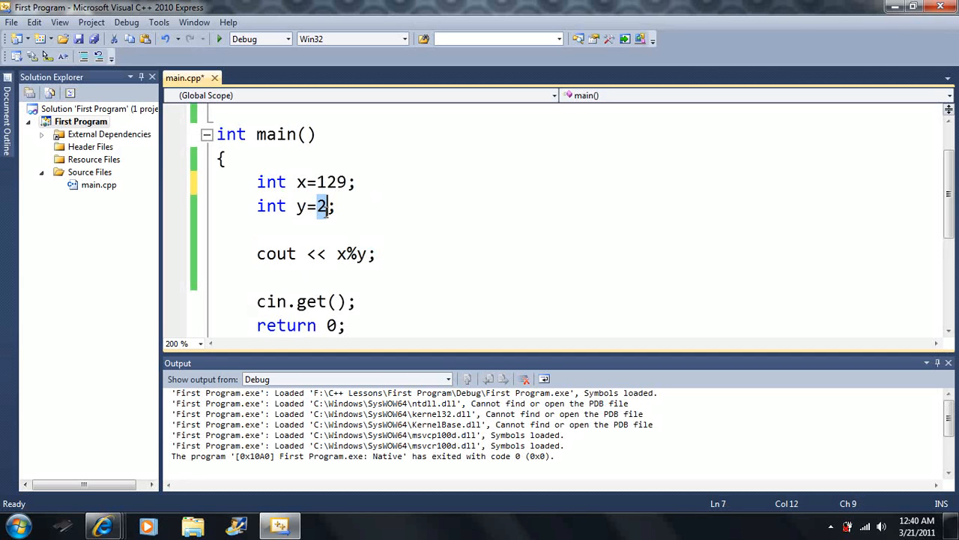
pyautogui.write('5')
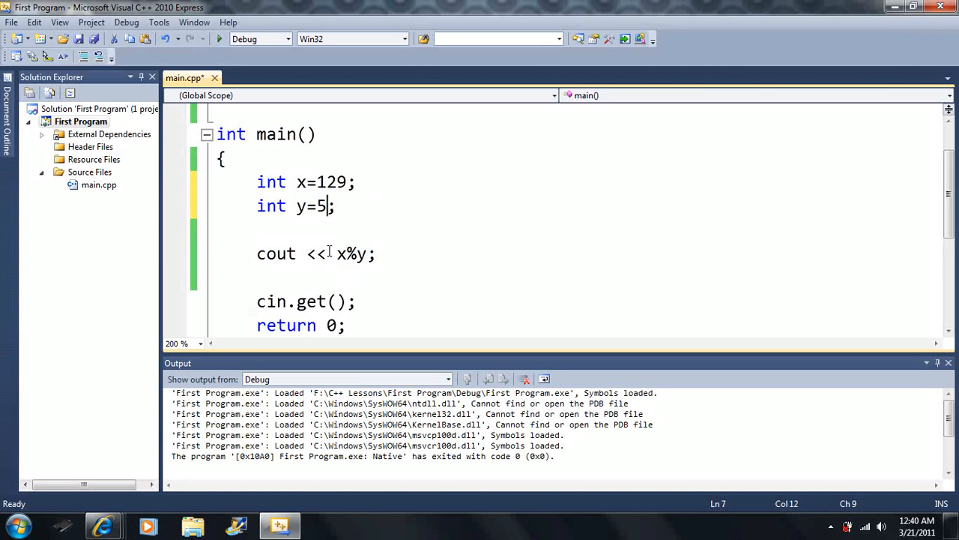
pyautogui.click(306, 254)
pyautogui.write('<< "The ')
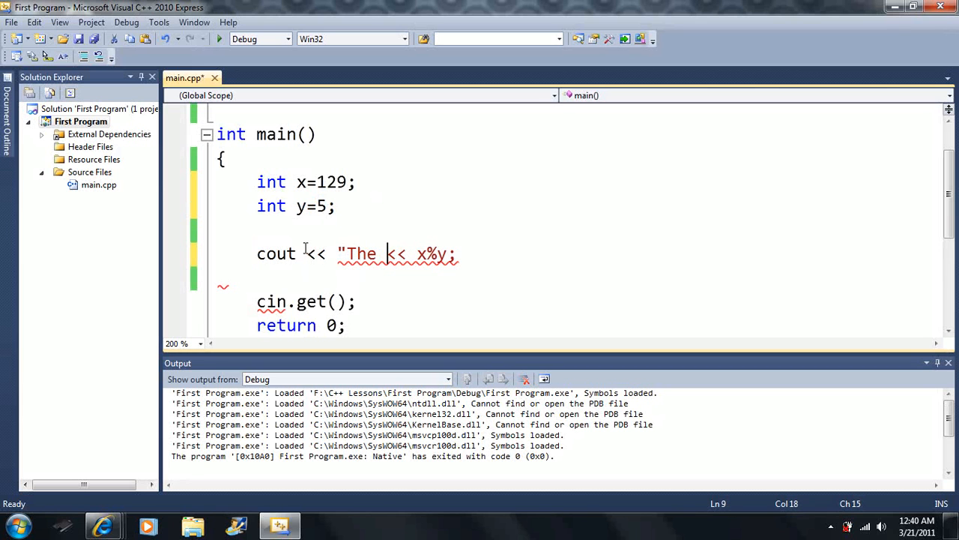
pyautogui.write('qui')
pyautogui.press('BackSpace')
pyautogui.write('oti')
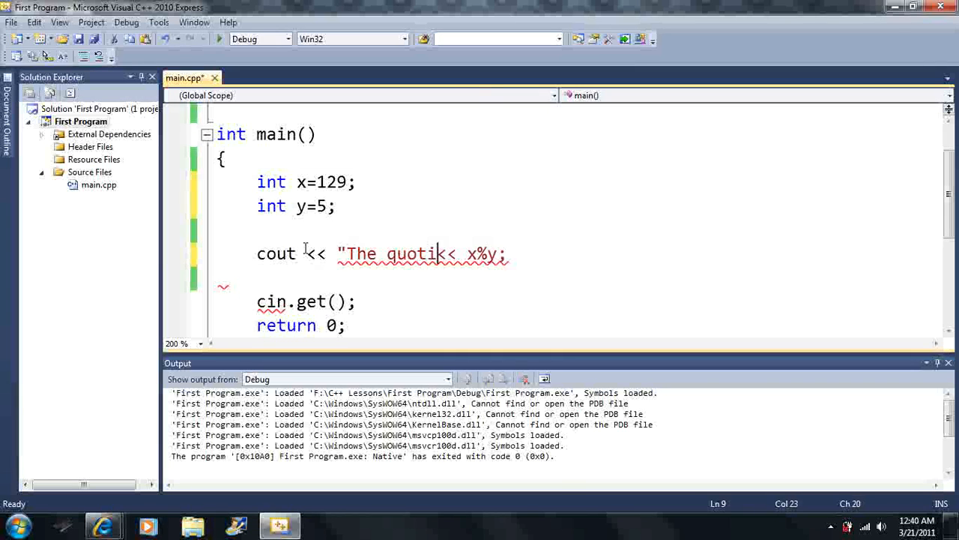
pyautogui.write('ent is "')
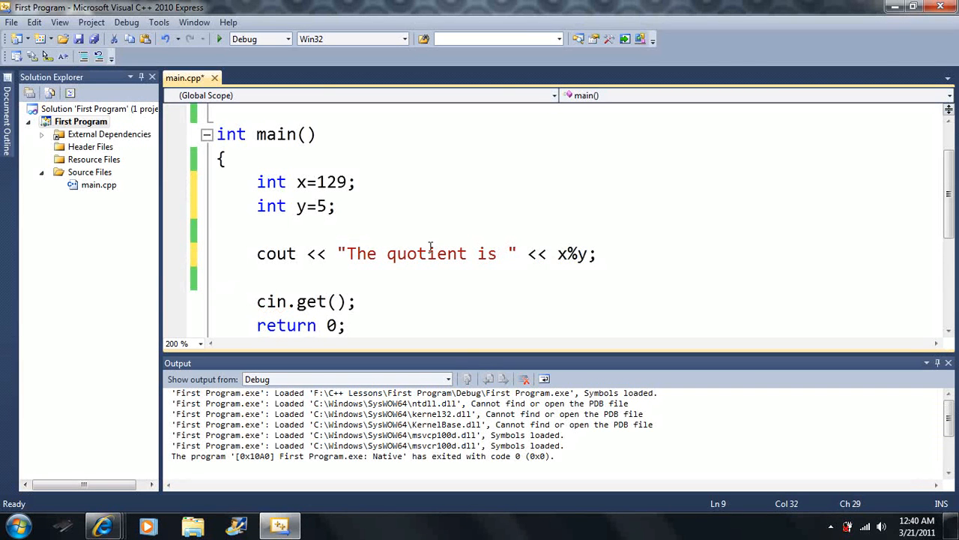
pyautogui.moveTo(568, 254); pyautogui.dragTo(578, 253)
pyautogui.write('/')
pyautogui.click(593, 254)
pyautogui.moveTo(583, 254)
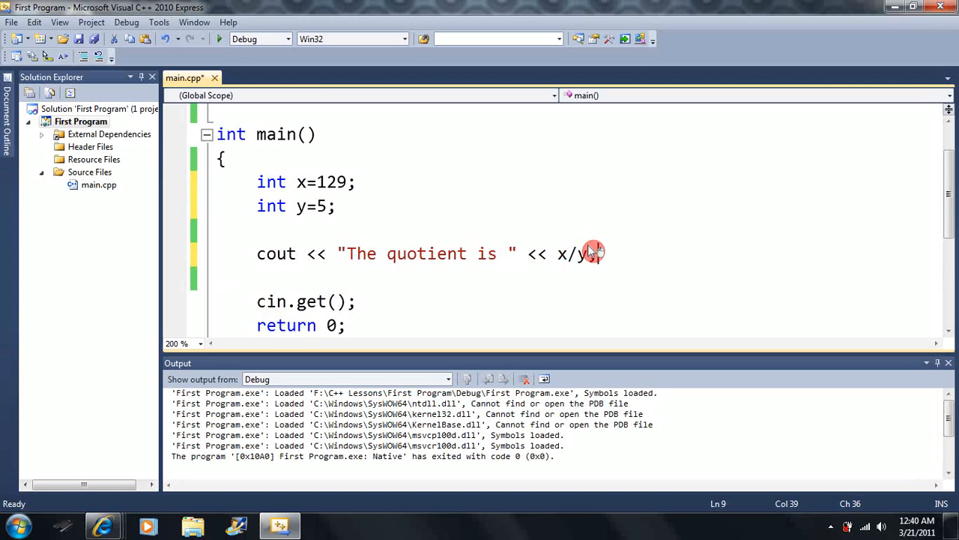
pyautogui.write('<< "wi')
pyautogui.write('th a')
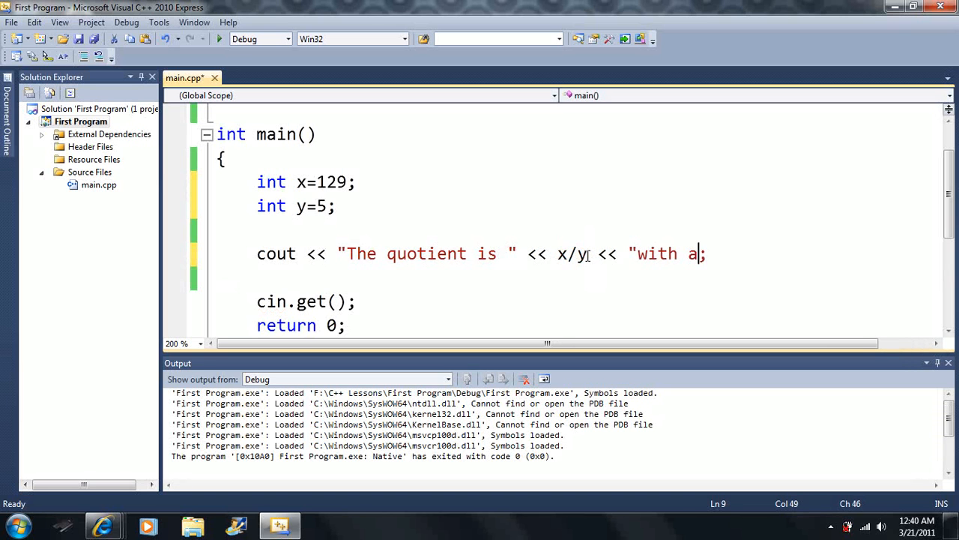
pyautogui.write(' remainder ')
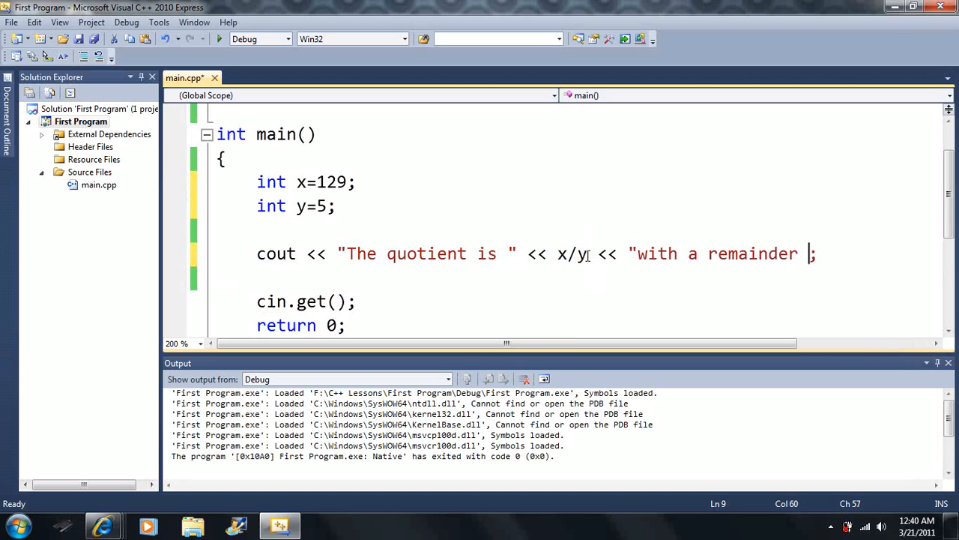
pyautogui.write('of " ')
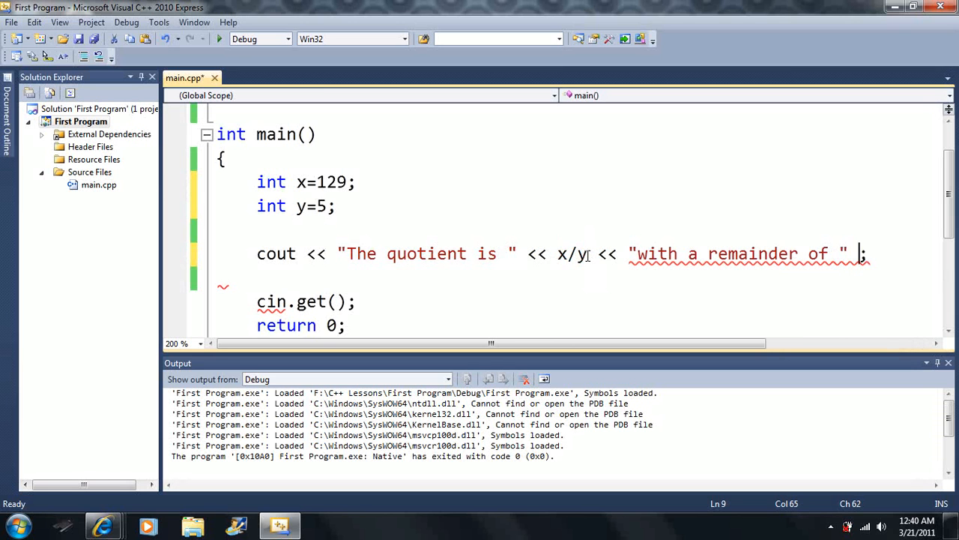
pyautogui.write('<< x')
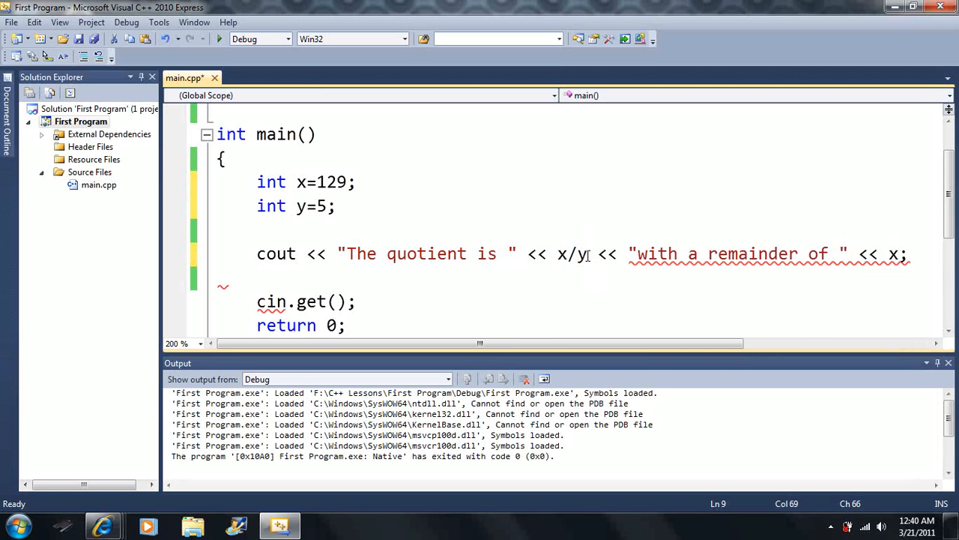
pyautogui.write('%')
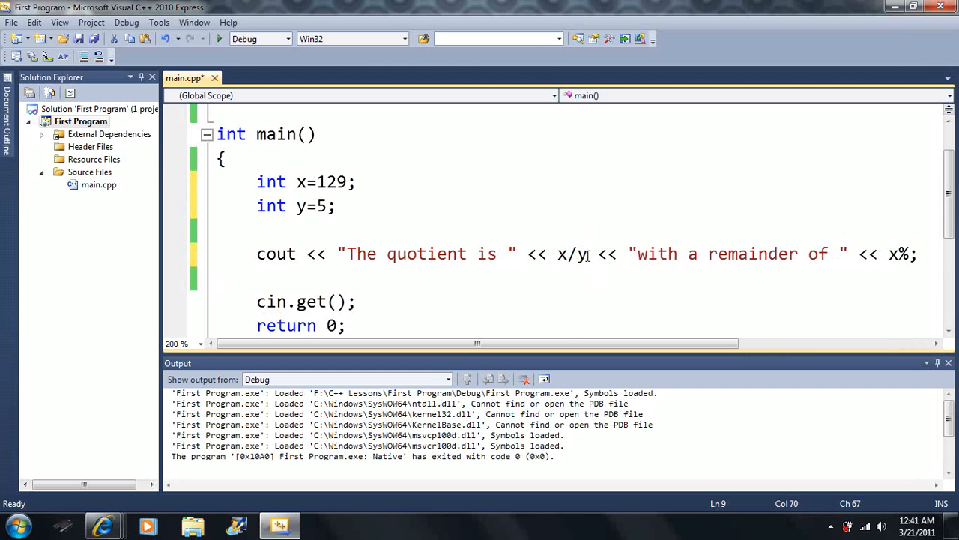
pyautogui.write('y')
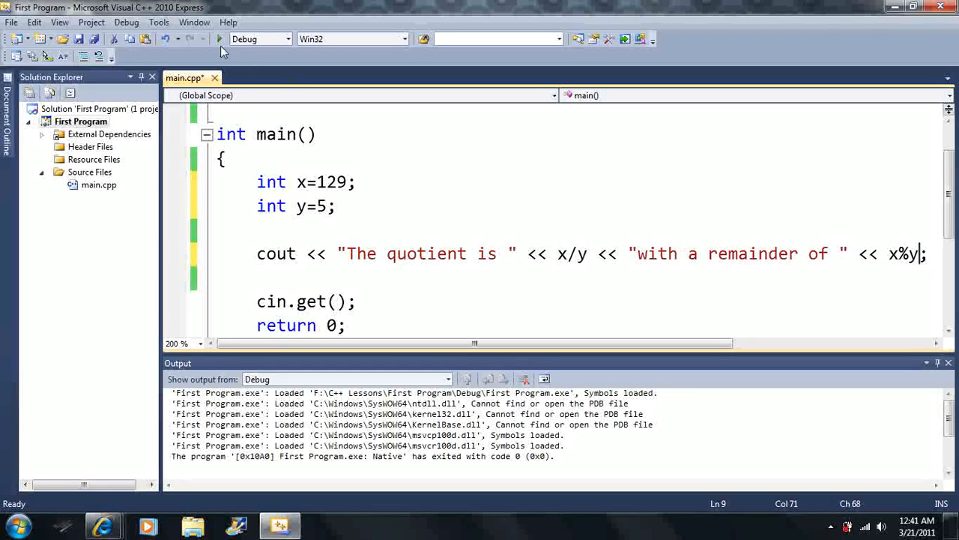
# Run, add the missing space before "with", and rerun to print "The quotient is 25 with a remainder of 4"
pyautogui.click(217, 39)
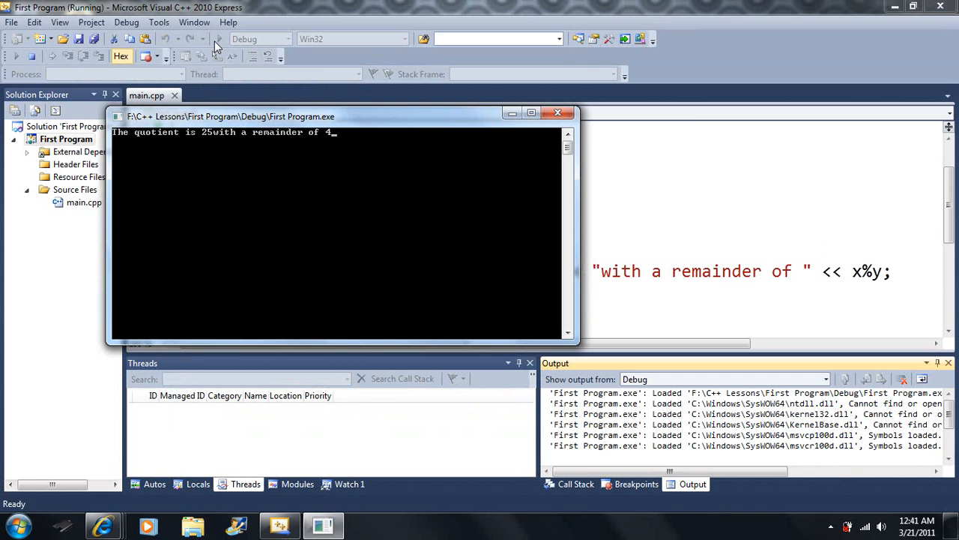
pyautogui.press('Return')
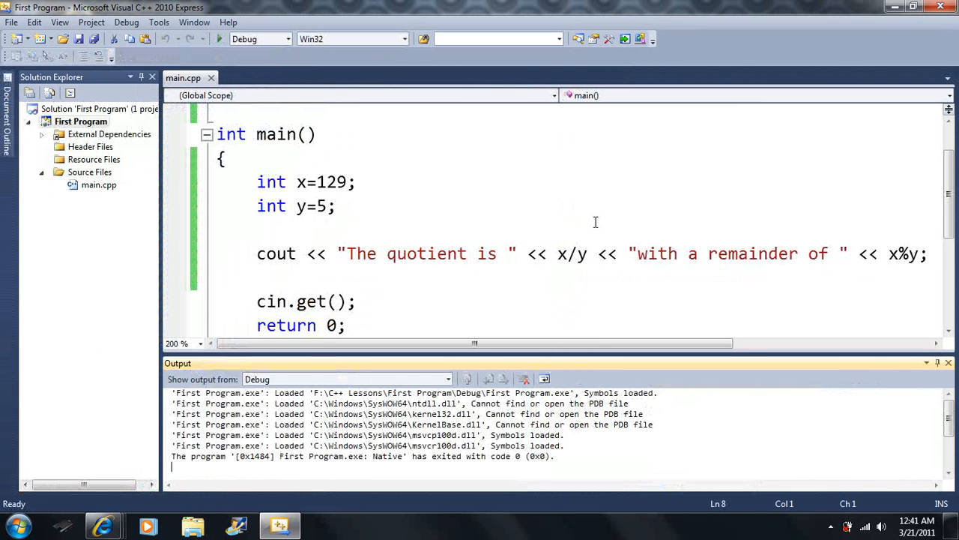
pyautogui.click(631, 252)
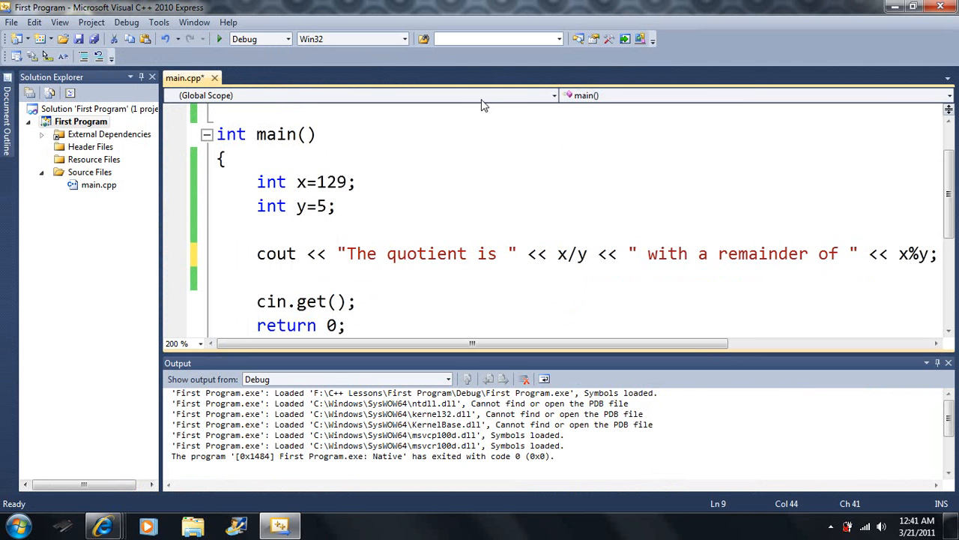
pyautogui.click(218, 38)
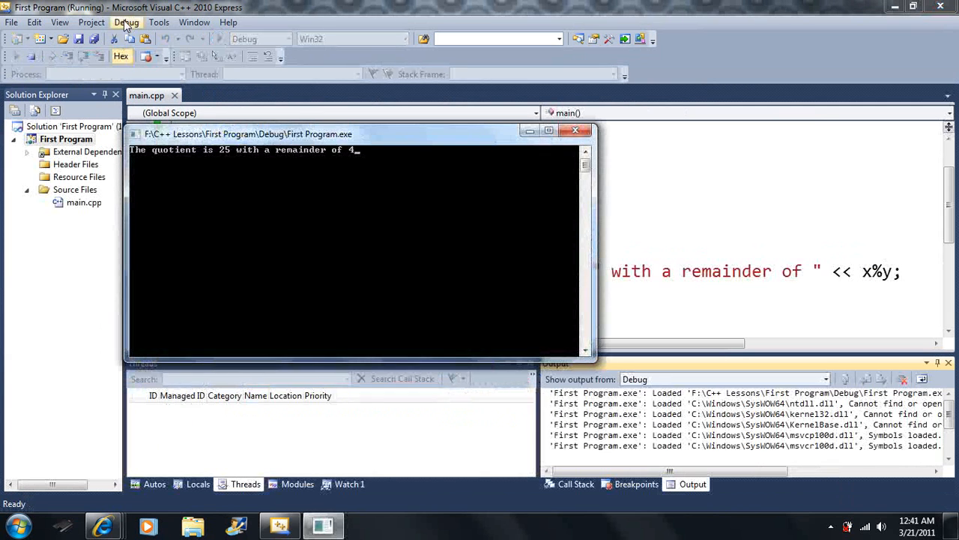
pyautogui.moveTo(176, 142)
pyautogui.mouseDown()
pyautogui.moveTo(225, 192)
pyautogui.moveTo(258, 308)
pyautogui.mouseUp()
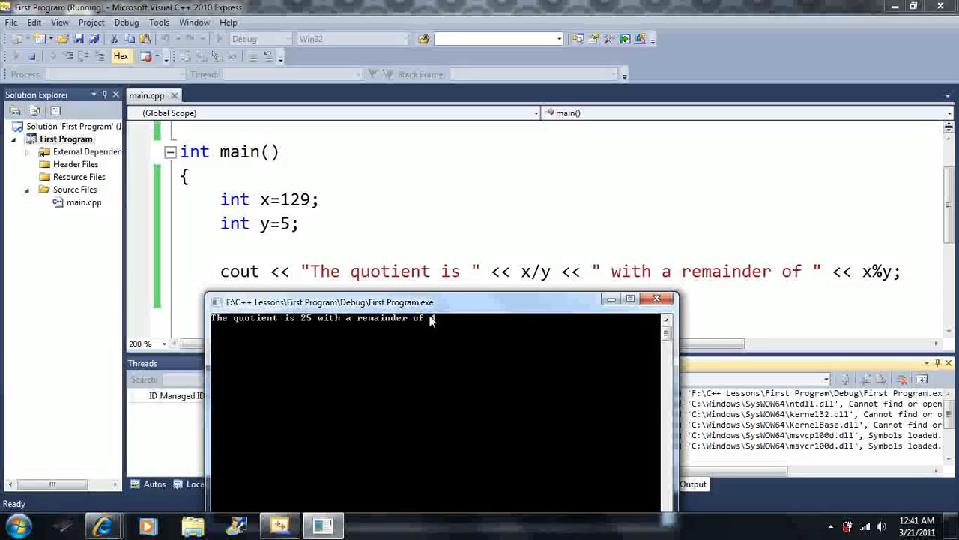
pyautogui.press('Return')
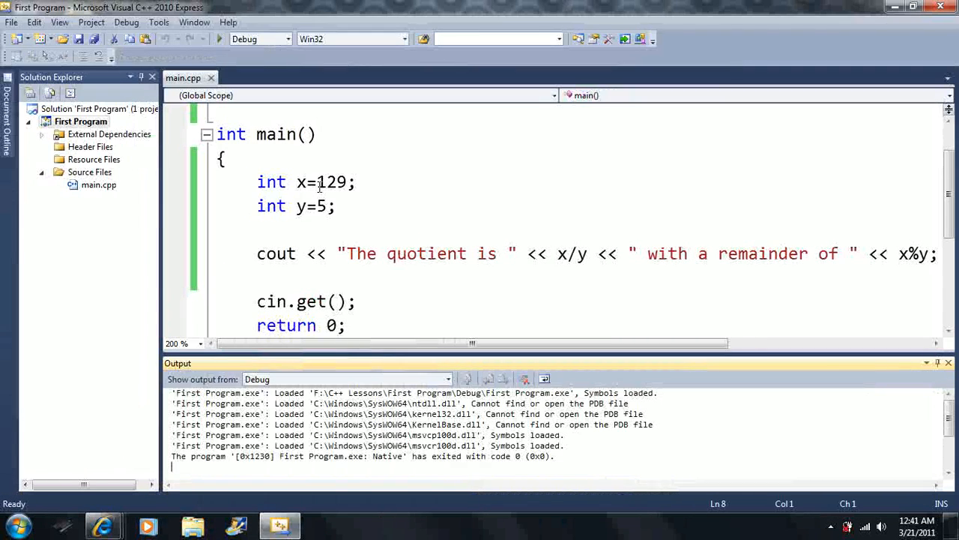
# Change x from 129 to 6 and run, printing "The quotient is 1 with a remainder of 1"
pyautogui.moveTo(318, 183); pyautogui.dragTo(349, 182)
pyautogui.write('6')
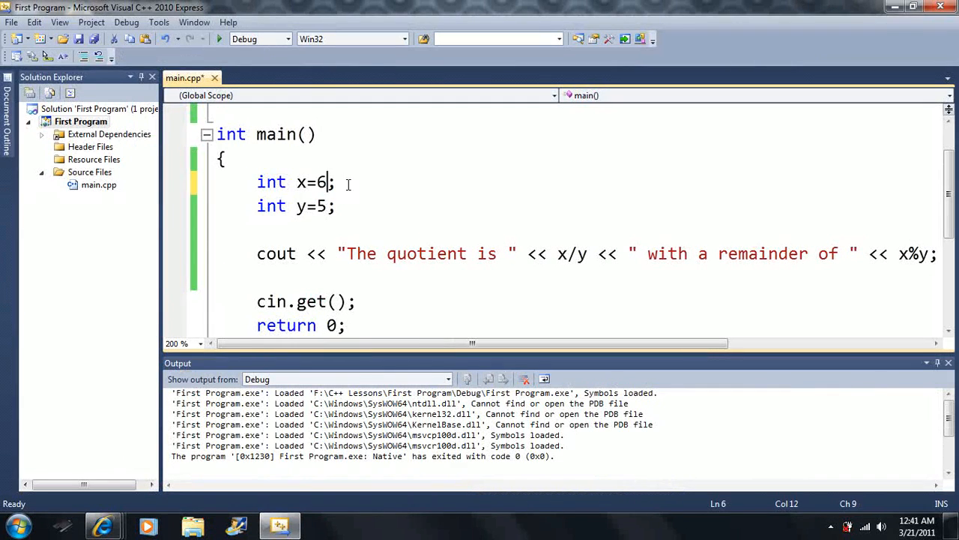
pyautogui.click(220, 39)
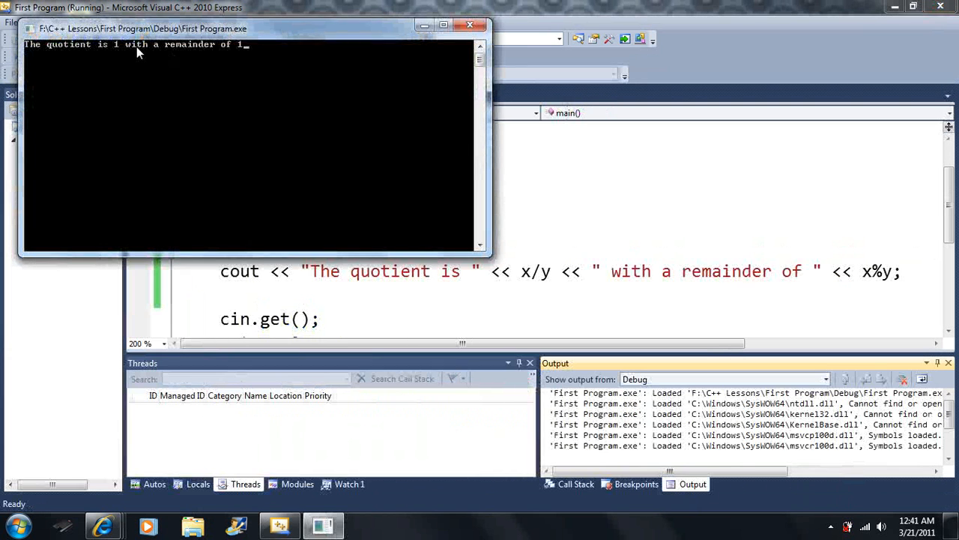
pyautogui.press('Return')
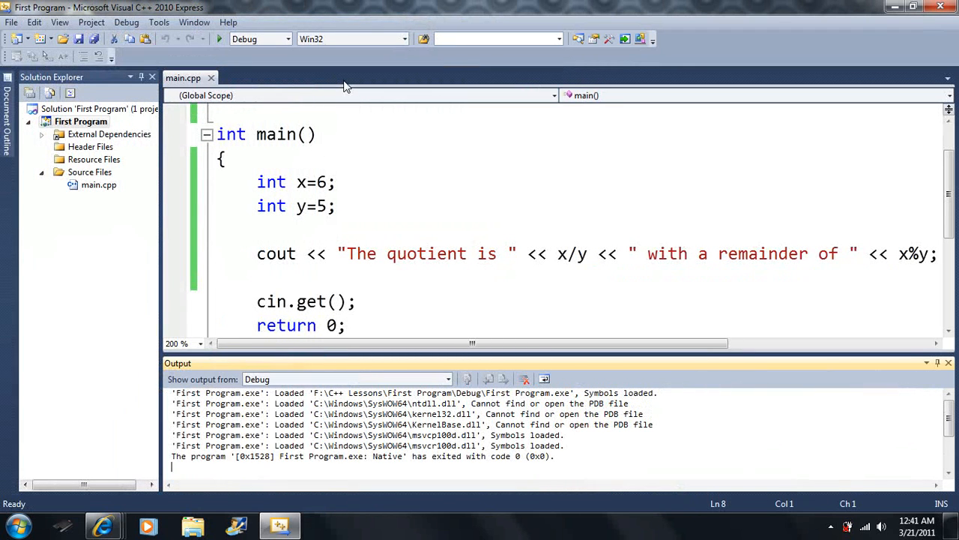
# Make x and y float and run; the build fails on % and the last good build is declined
pyautogui.click(544, 263)
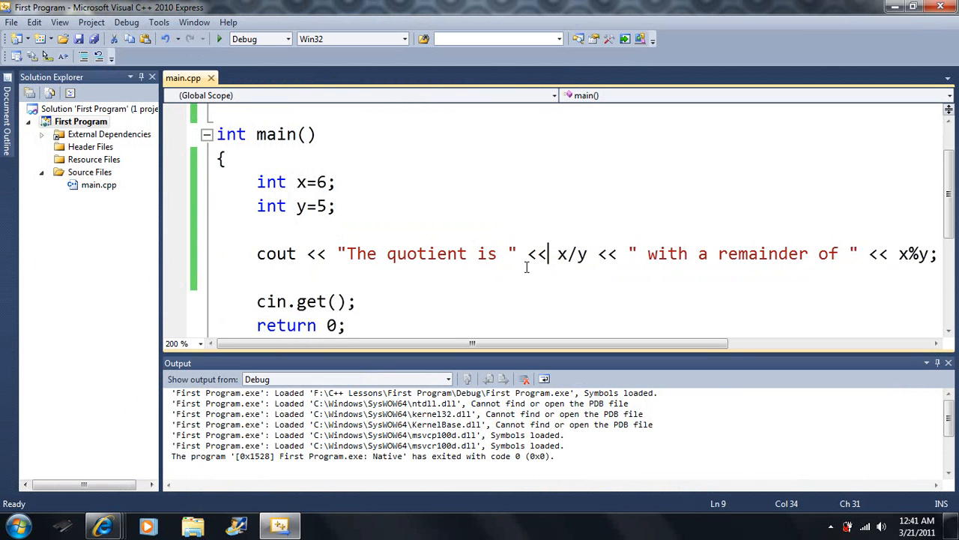
pyautogui.moveTo(287, 183); pyautogui.dragTo(258, 182)
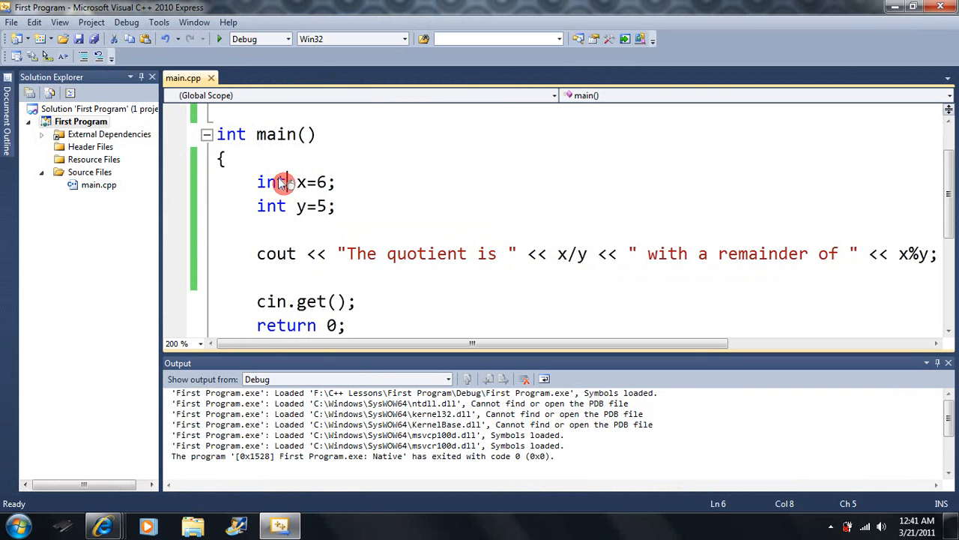
pyautogui.click(291, 259)
pyautogui.write('t')
pyautogui.press('BackSpace')
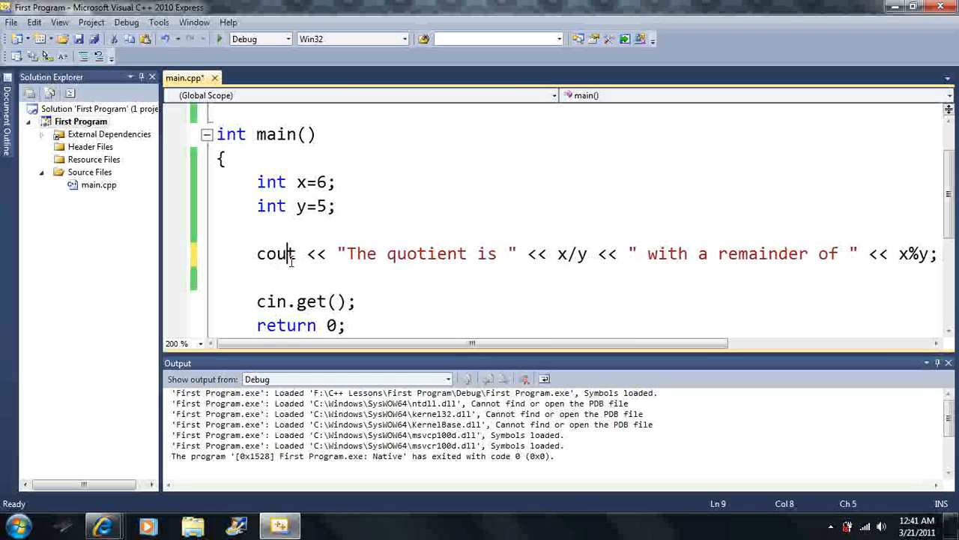
pyautogui.moveTo(287, 206); pyautogui.dragTo(259, 206)
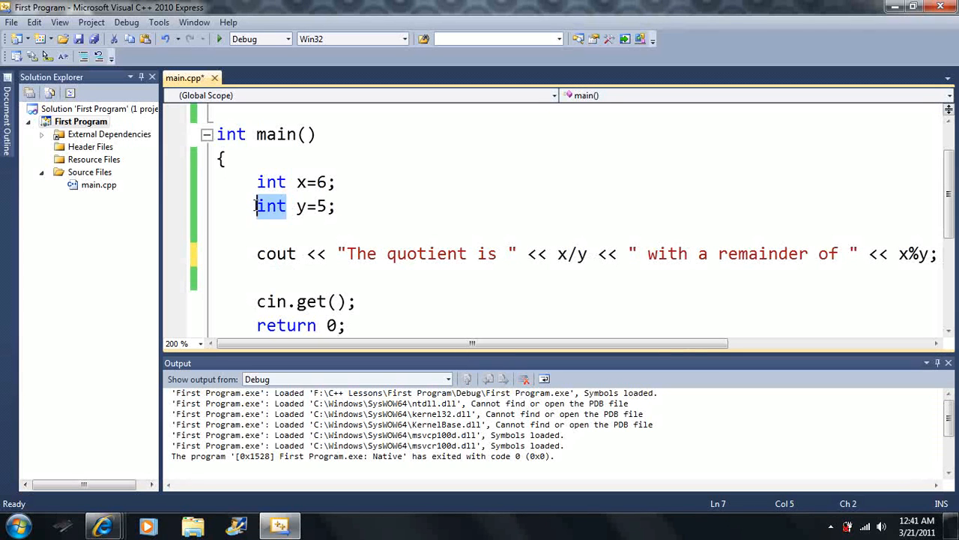
pyautogui.write('float')
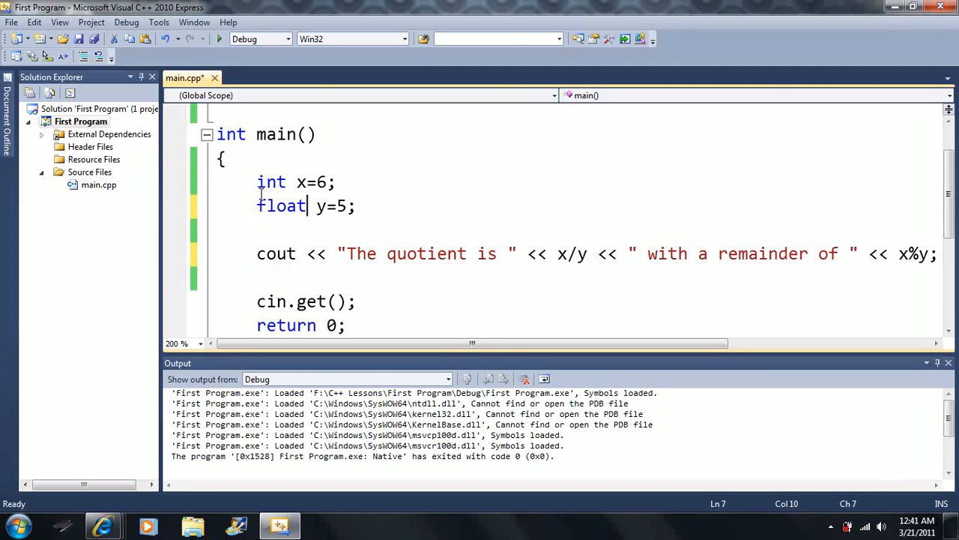
pyautogui.moveTo(287, 182); pyautogui.dragTo(264, 180)
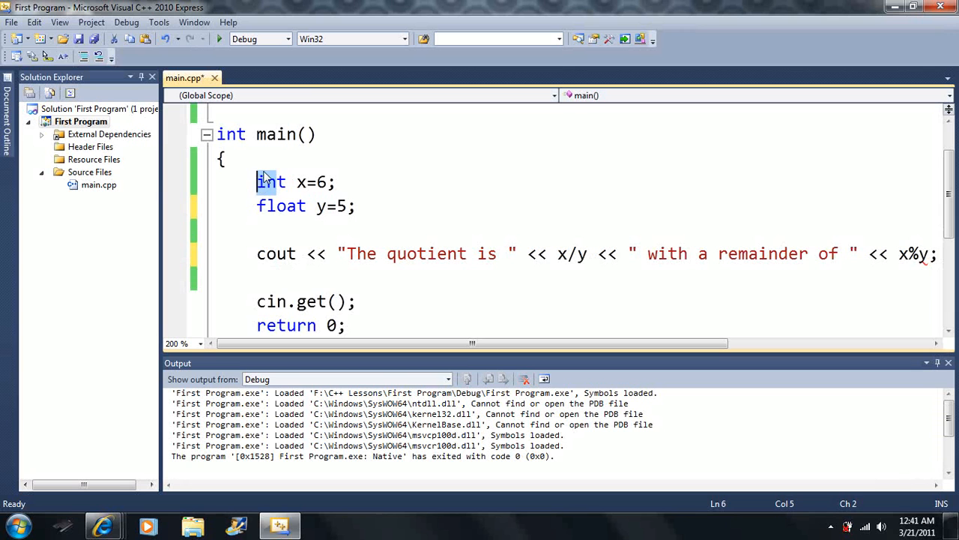
pyautogui.write('float')
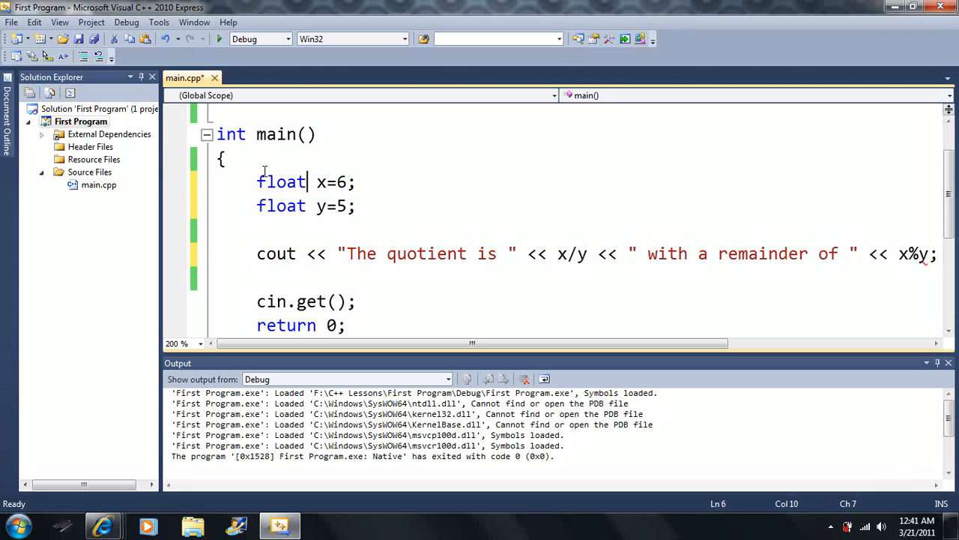
pyautogui.click(218, 39)
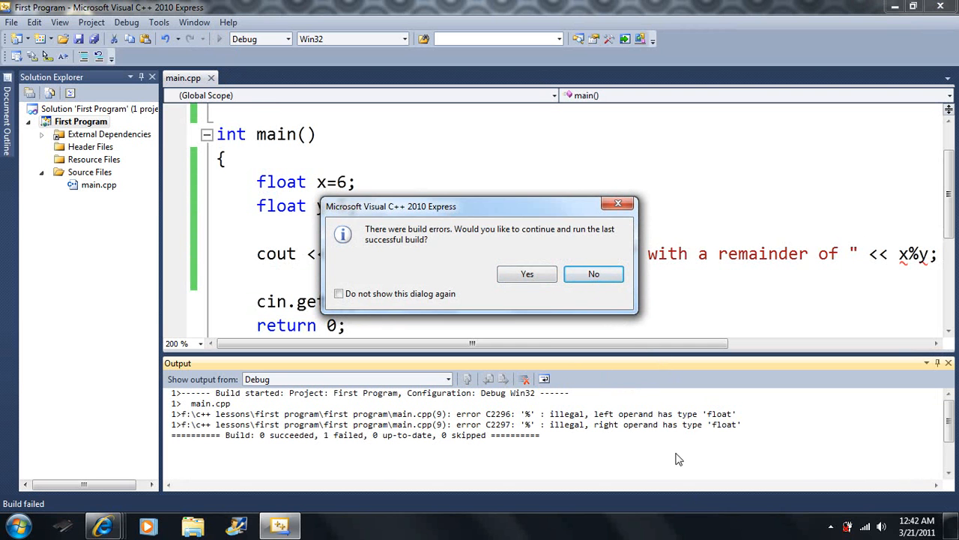
pyautogui.click(593, 275)
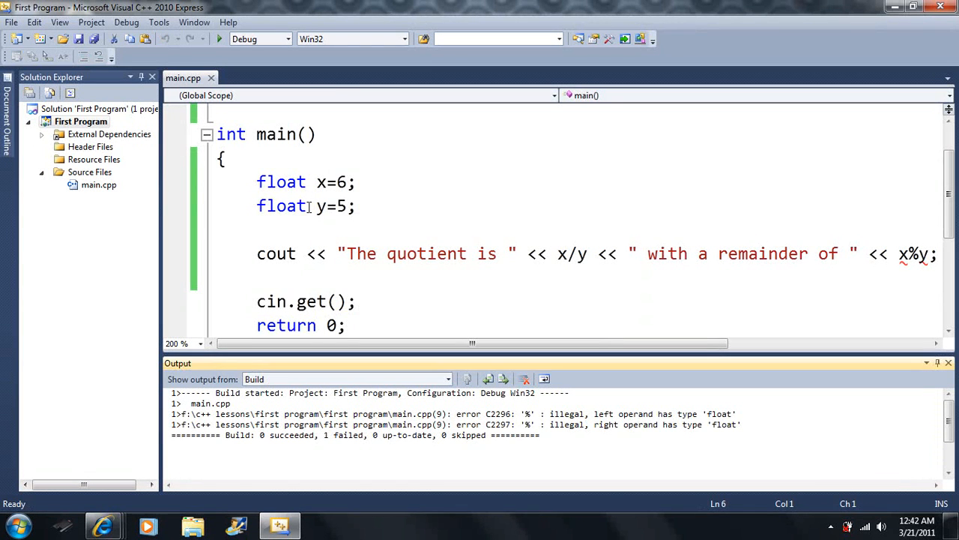
# Change both float declarations of x and y back to int
pyautogui.moveTo(307, 206); pyautogui.dragTo(257, 207)
pyautogui.write('i')
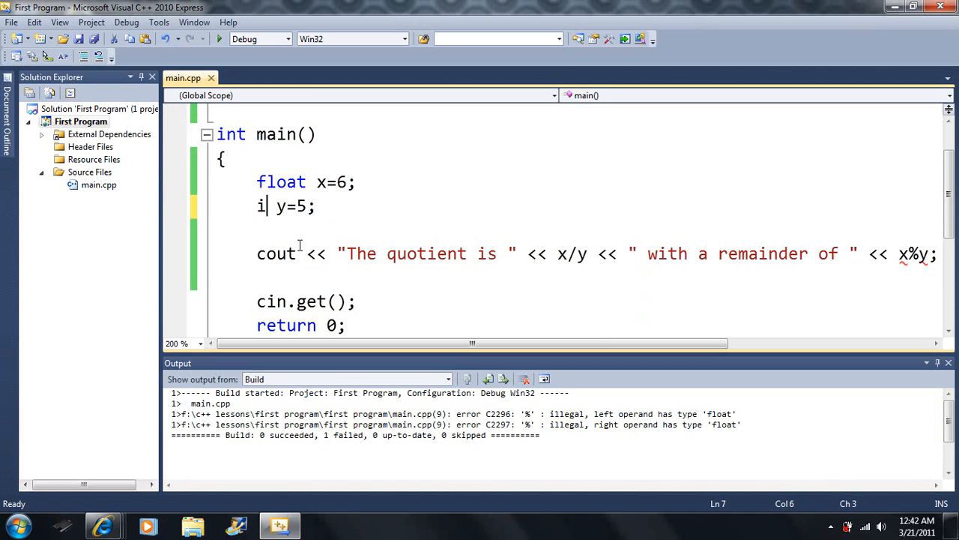
pyautogui.write('nt')
pyautogui.moveTo(306, 182); pyautogui.dragTo(257, 184)
pyautogui.write('i')
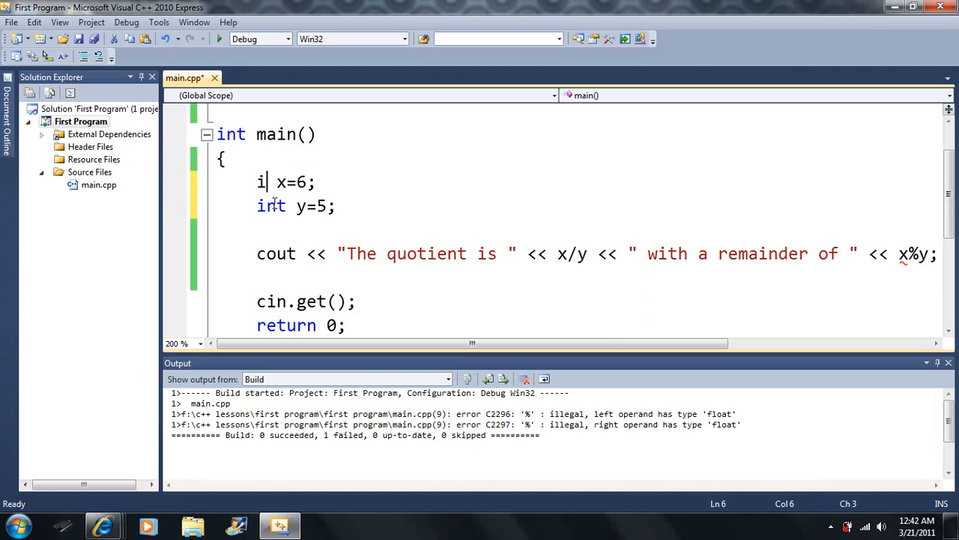
pyautogui.write('nt')
pyautogui.click(335, 182)
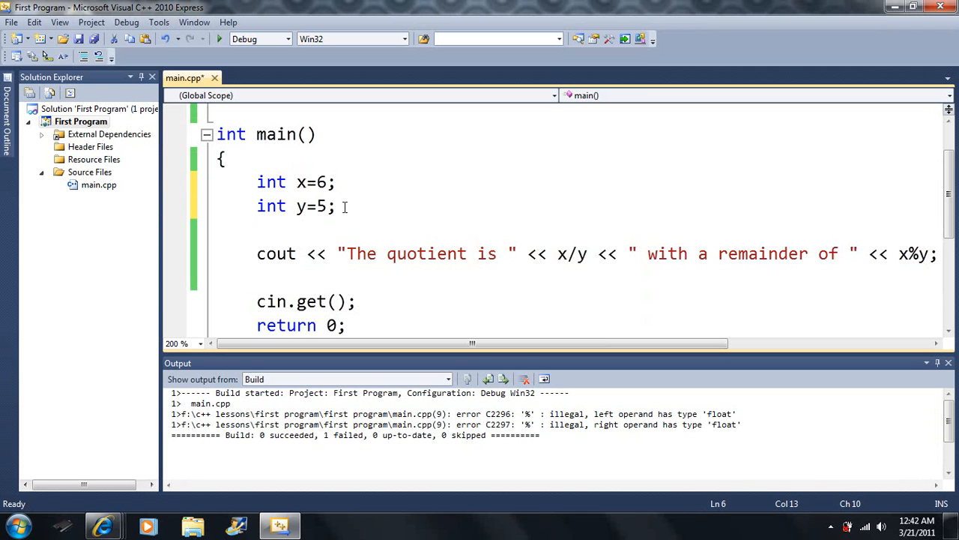
pyautogui.click(344, 207)
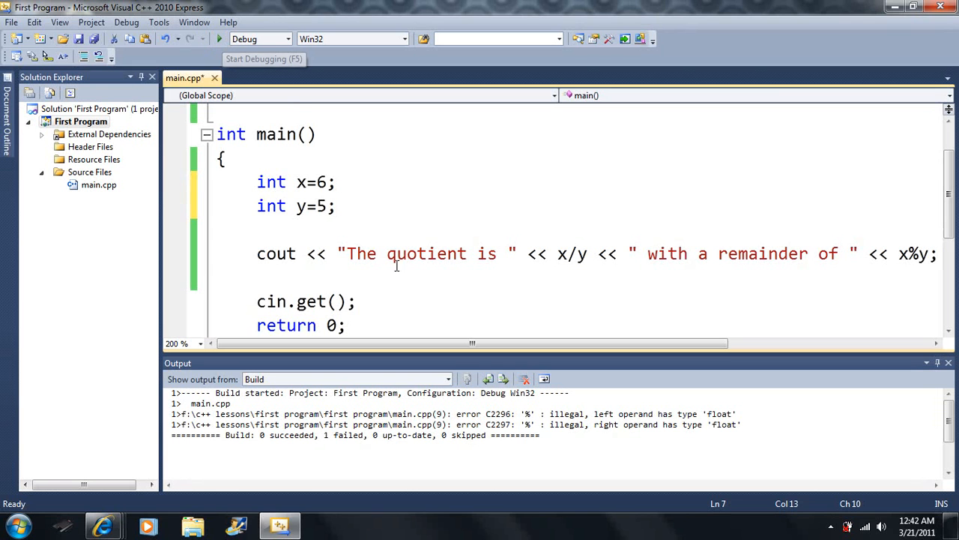
# Break the cout statement before << x/y, fix the indent, and run it
pyautogui.click(549, 253)
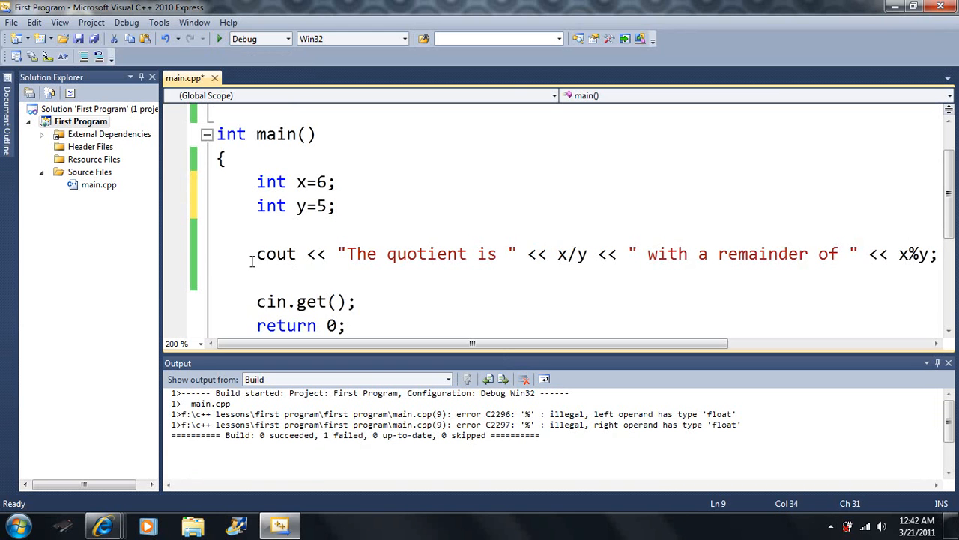
pyautogui.moveTo(252, 255); pyautogui.dragTo(932, 253)
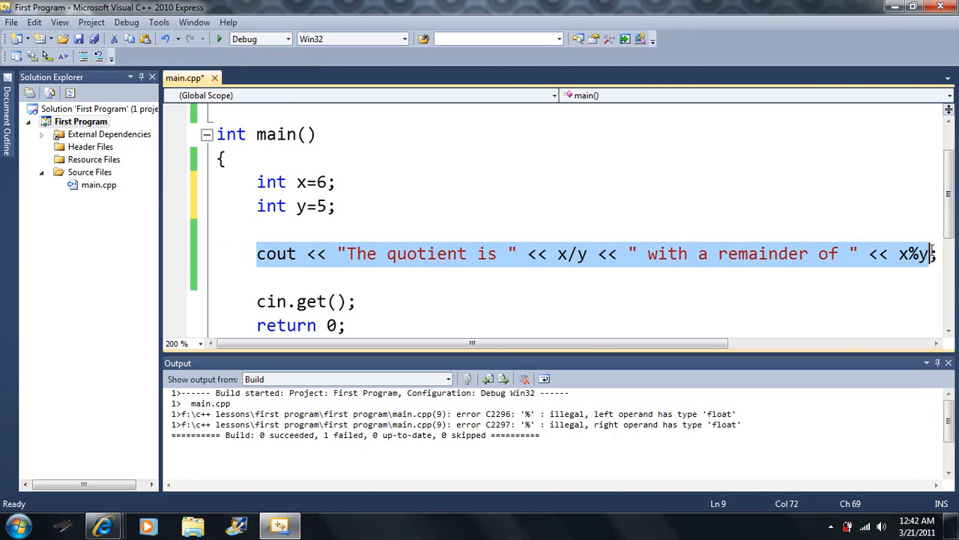
pyautogui.moveTo(932, 254); pyautogui.dragTo(257, 279)
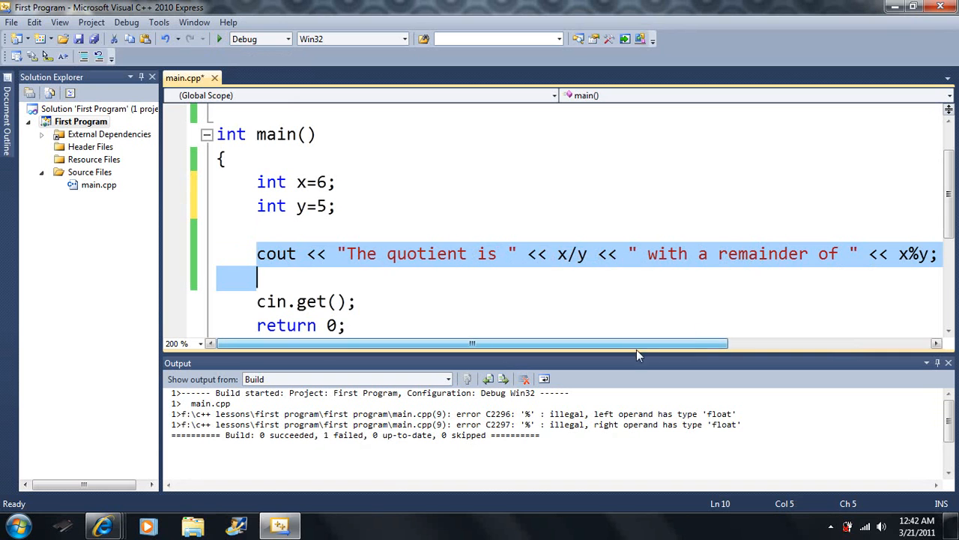
pyautogui.click(604, 325)
pyautogui.click(523, 253)
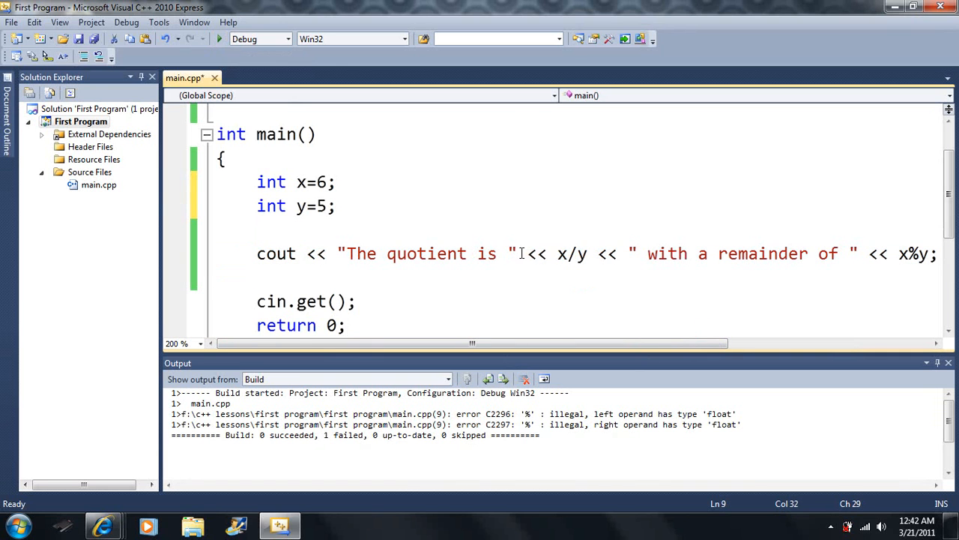
pyautogui.press('Return')
pyautogui.press('BackSpace')
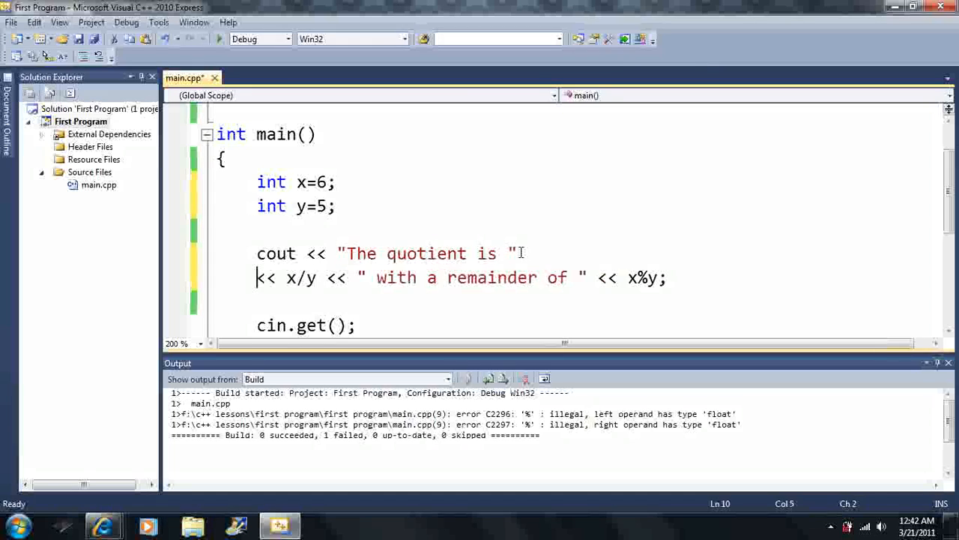
pyautogui.click(220, 39)
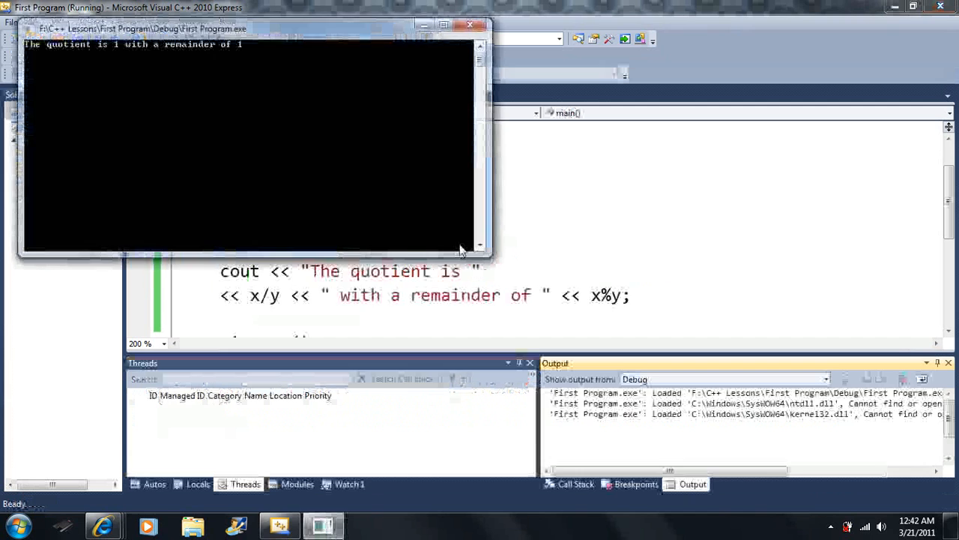
pyautogui.press('Return')
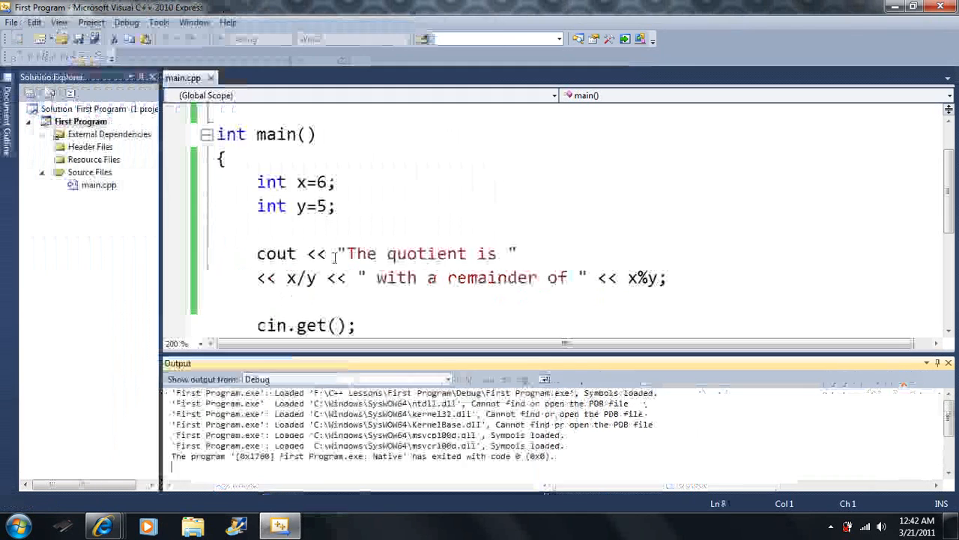
# Put x/y, the remainder string and << x%y; each on its own line and run again
pyautogui.click(277, 277)
pyautogui.press('Return')
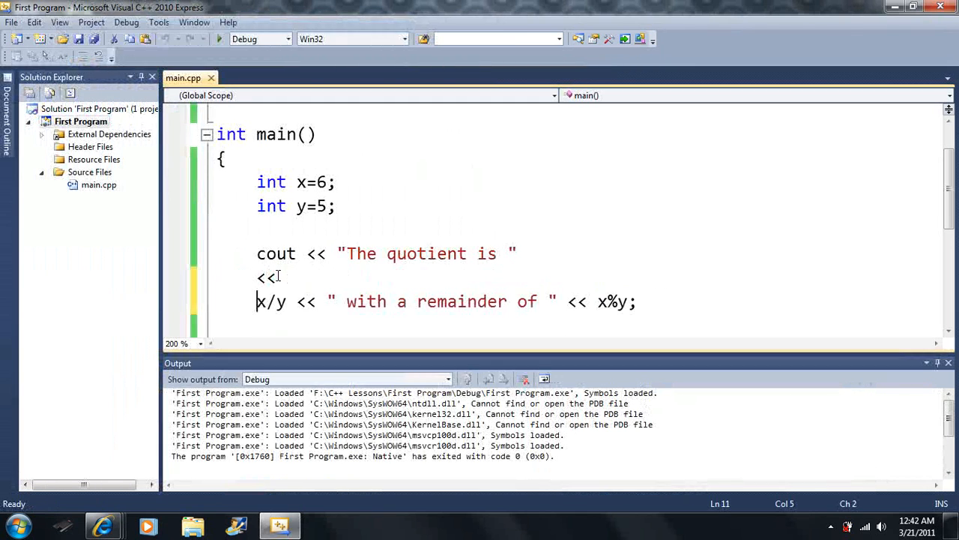
pyautogui.click(286, 300)
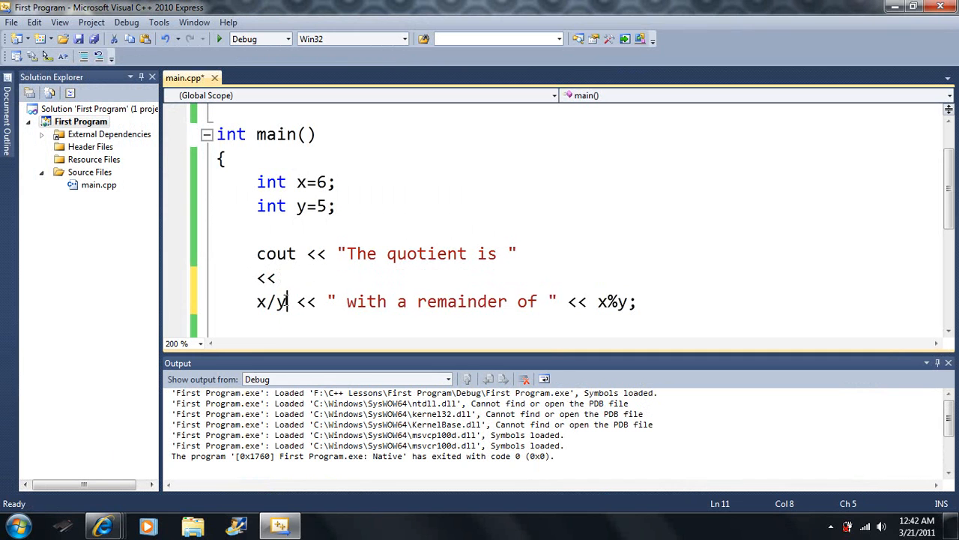
pyautogui.press('Return')
pyautogui.click(287, 325)
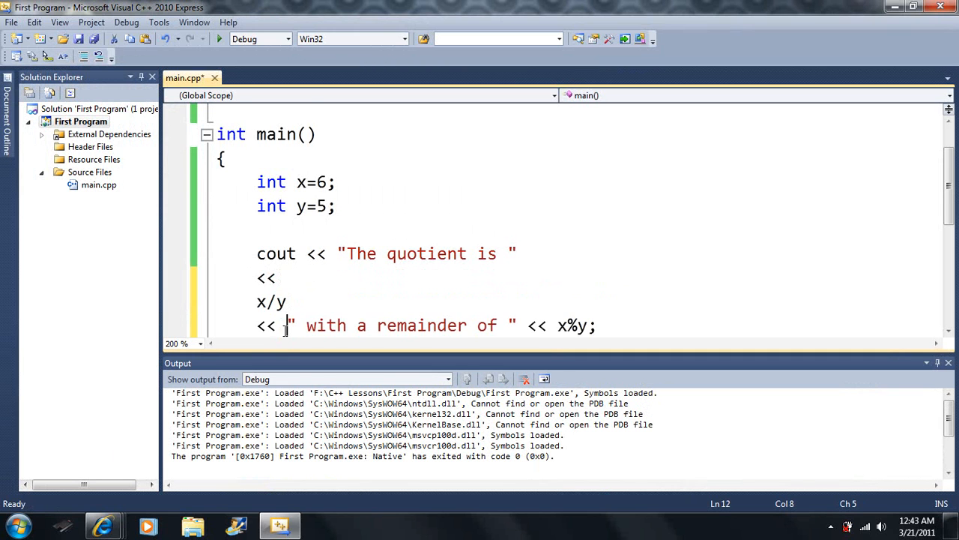
pyautogui.press('Return')
pyautogui.click(488, 326)
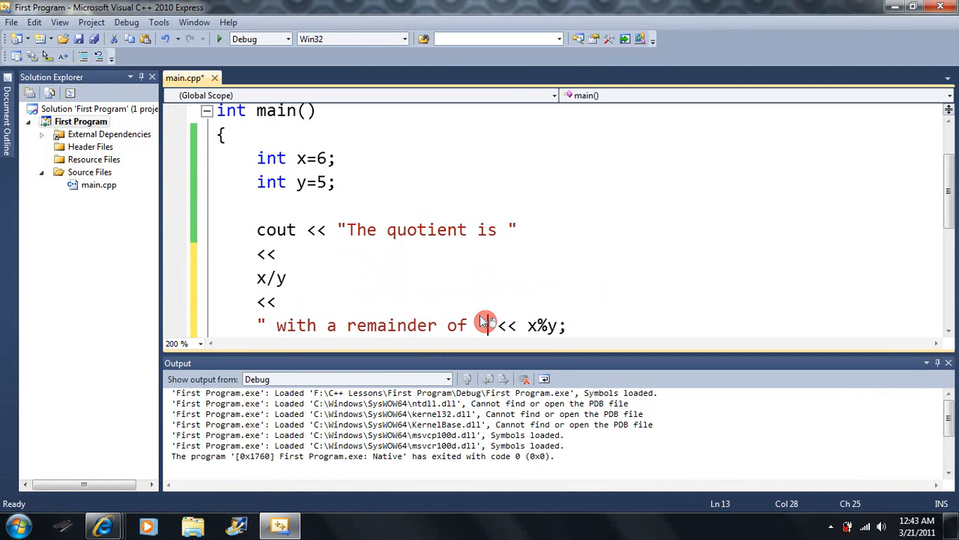
pyautogui.press('Return')
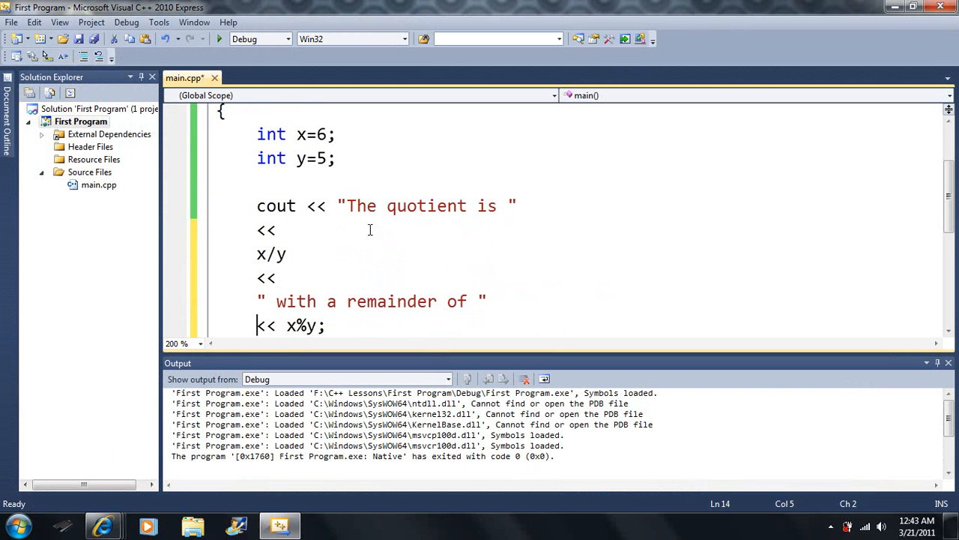
pyautogui.click(225, 39)
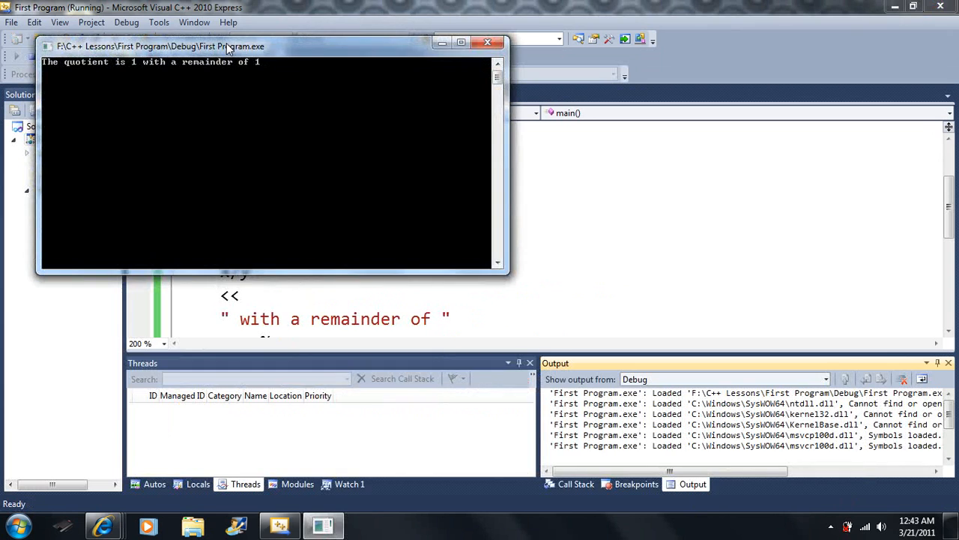
# Close the console, then split the quotient string across two lines and rejoin it
pyautogui.press('Return')
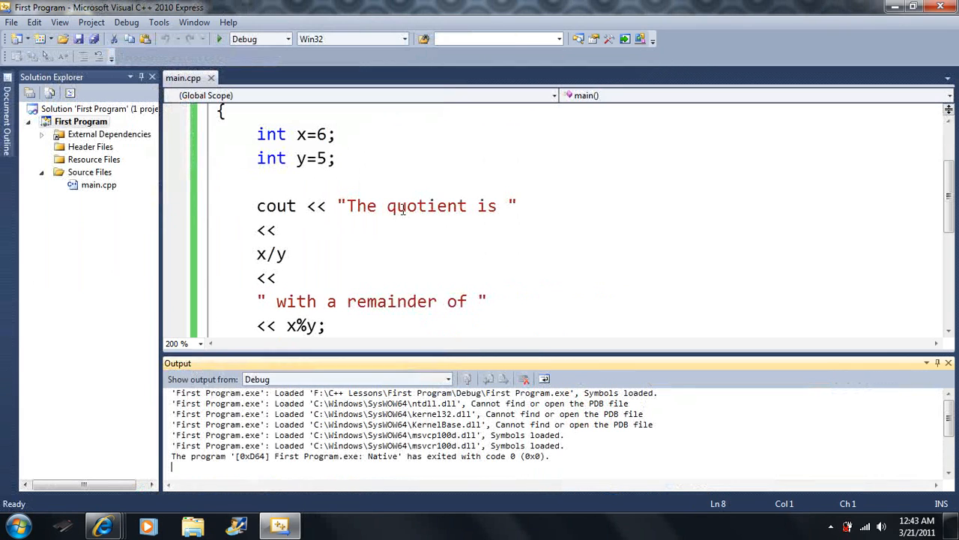
pyautogui.click(403, 208)
pyautogui.click(413, 207)
pyautogui.click(371, 230)
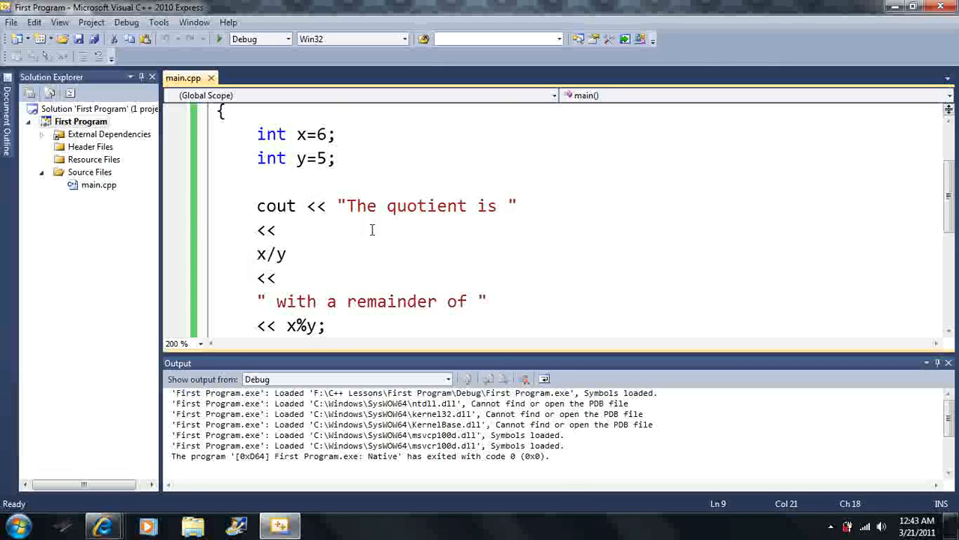
pyautogui.press('Return')
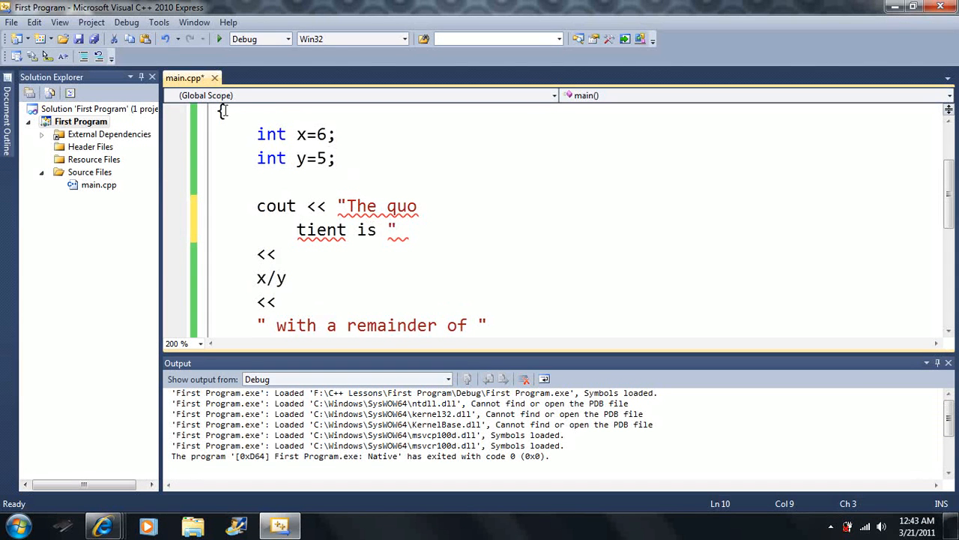
pyautogui.press('BackSpace')
pyautogui.press('BackSpace')
pyautogui.press('BackSpace')
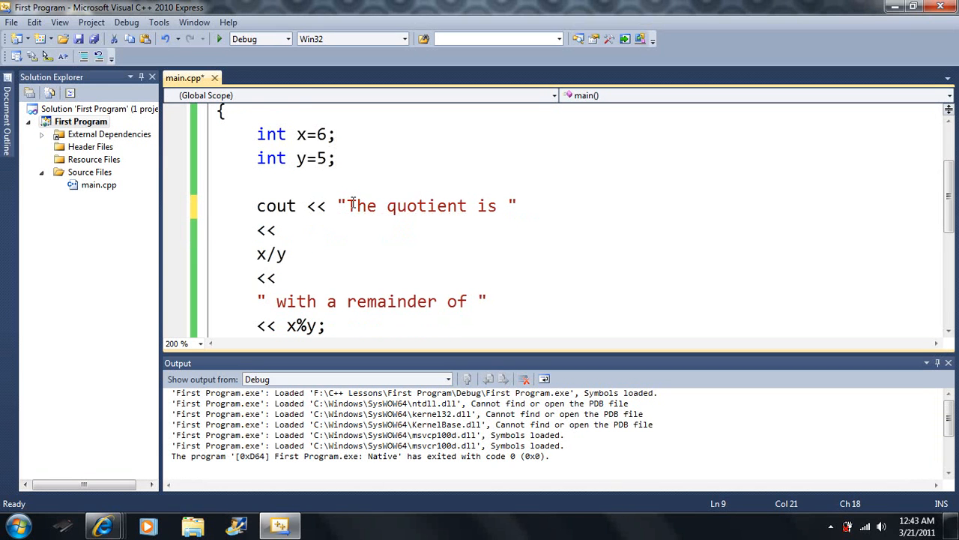
# Select and deselect 'The quotient is' string, then run the program again
pyautogui.moveTo(339, 206); pyautogui.dragTo(517, 207)
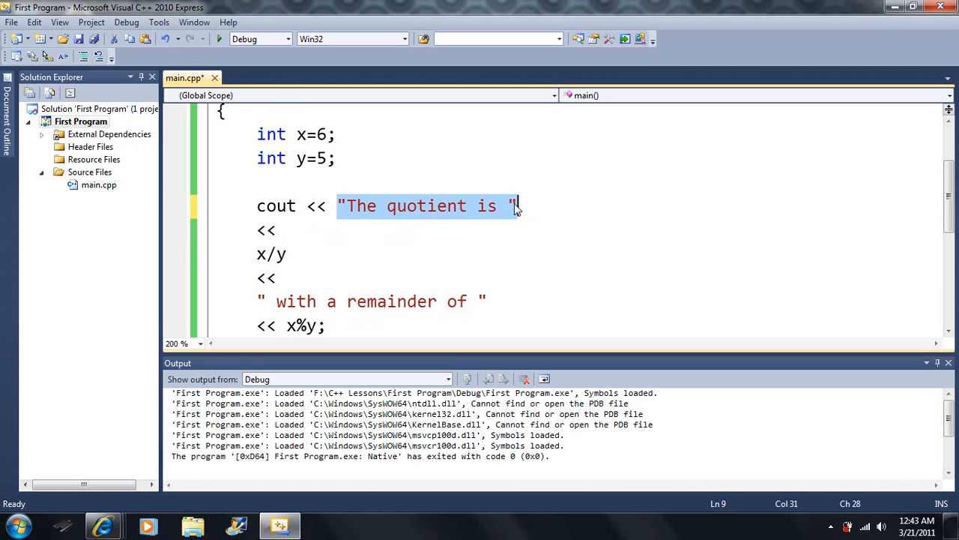
pyautogui.click(517, 207)
pyautogui.click(220, 39)
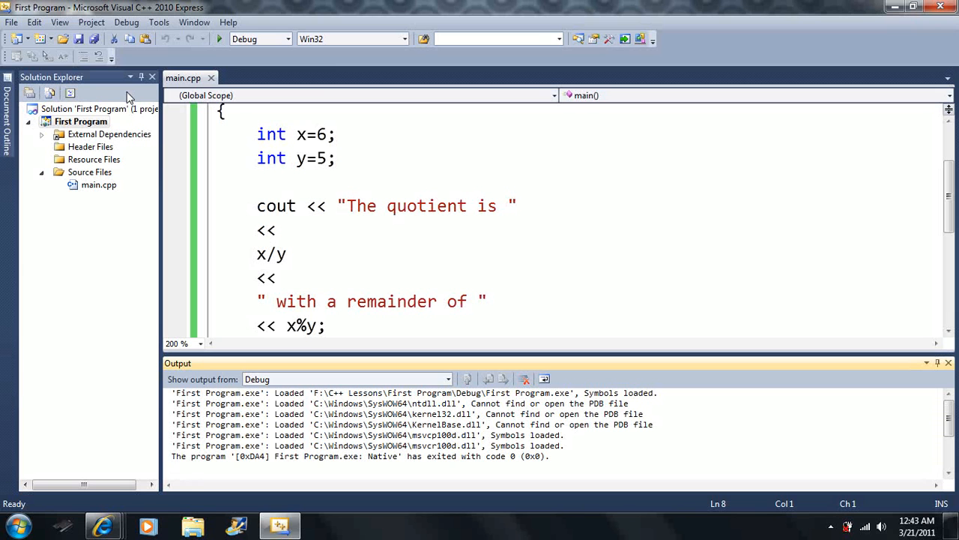
# Run the unchanged program, confirm quotient 1 remainder 1, and close the console
pyautogui.click(330, 254)
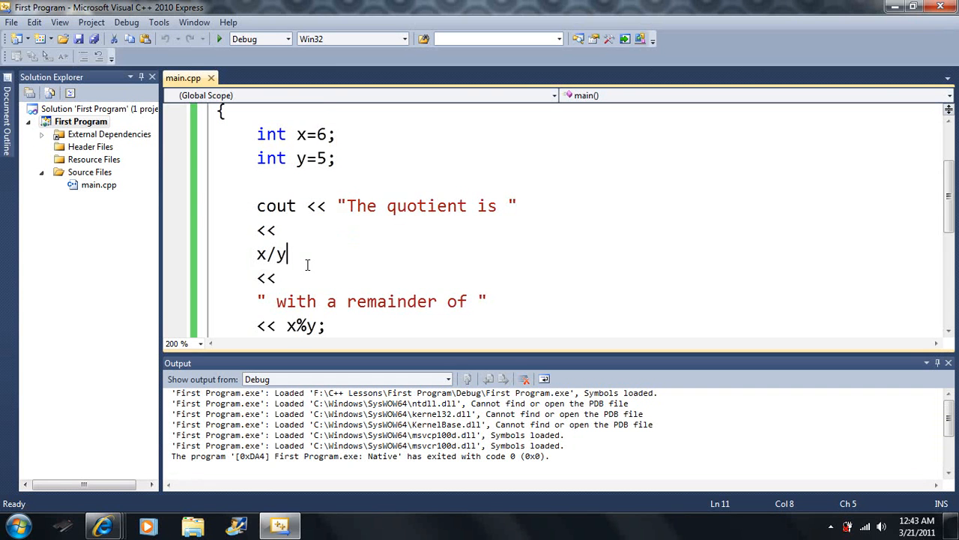
pyautogui.scroll(-3, 303, 265)
pyautogui.click(349, 253)
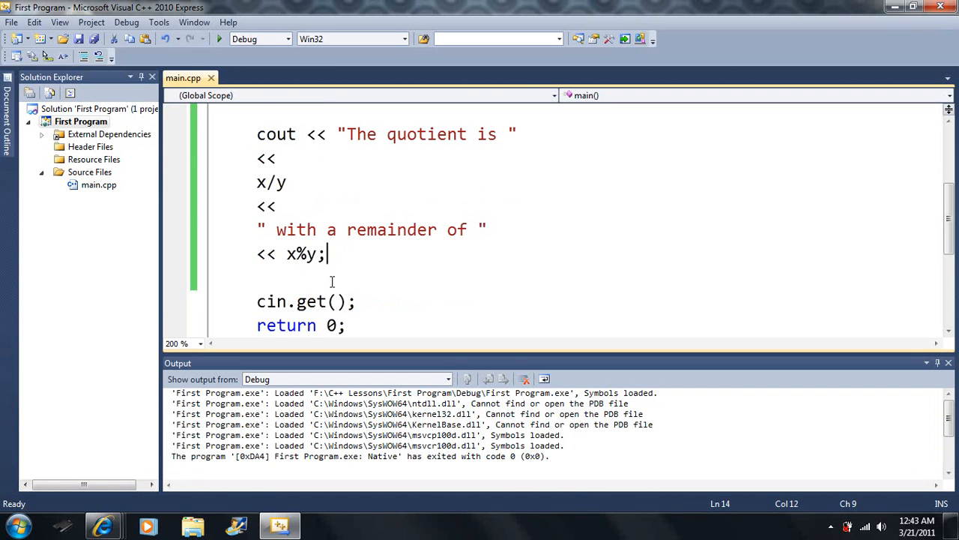
pyautogui.scroll(6, 330, 285)
pyautogui.scroll(1, 329, 287)
pyautogui.scroll(-5, 330, 287)
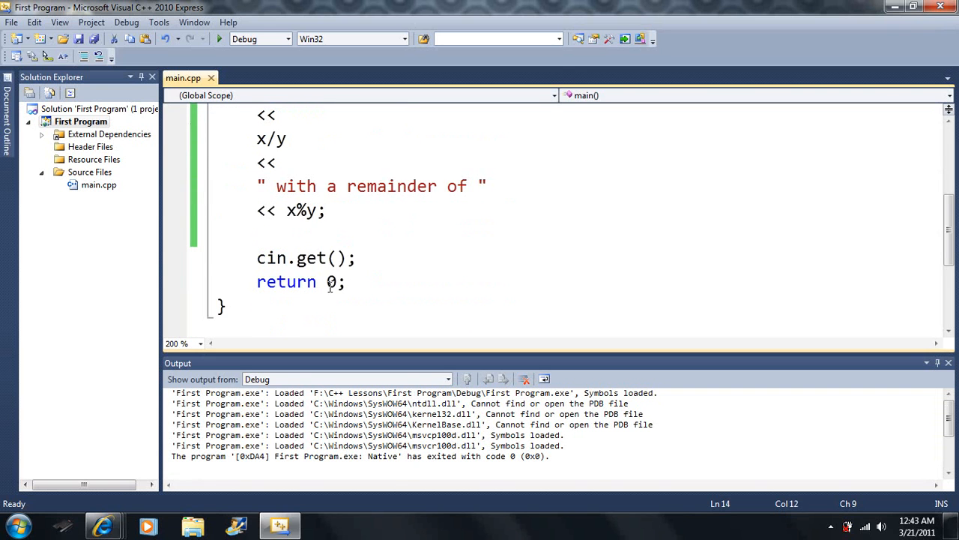
pyautogui.scroll(3, 330, 267)
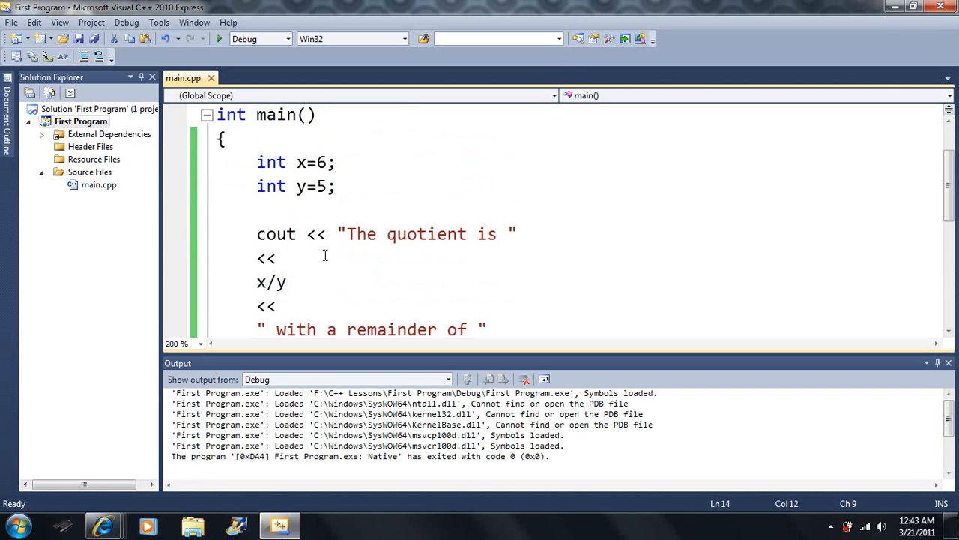
pyautogui.click(219, 39)
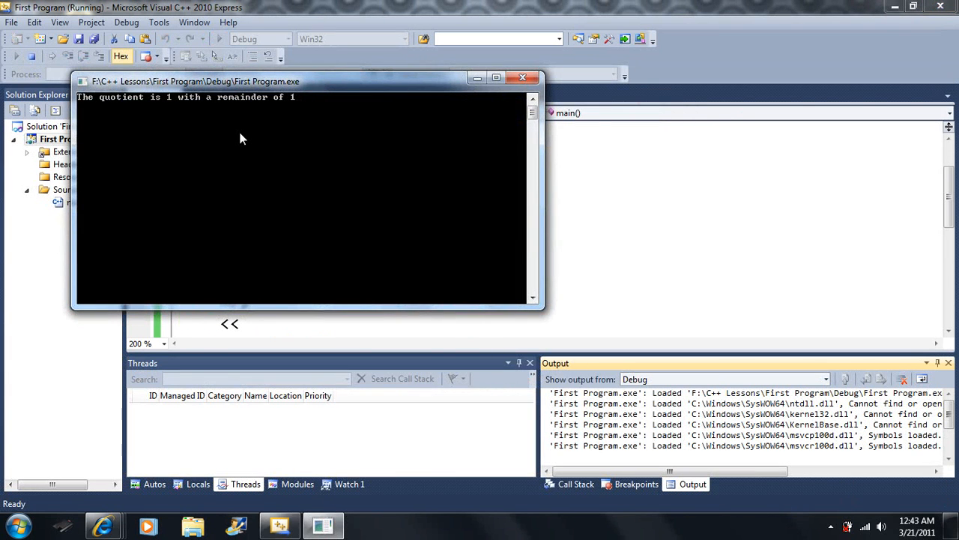
pyautogui.press('Return')
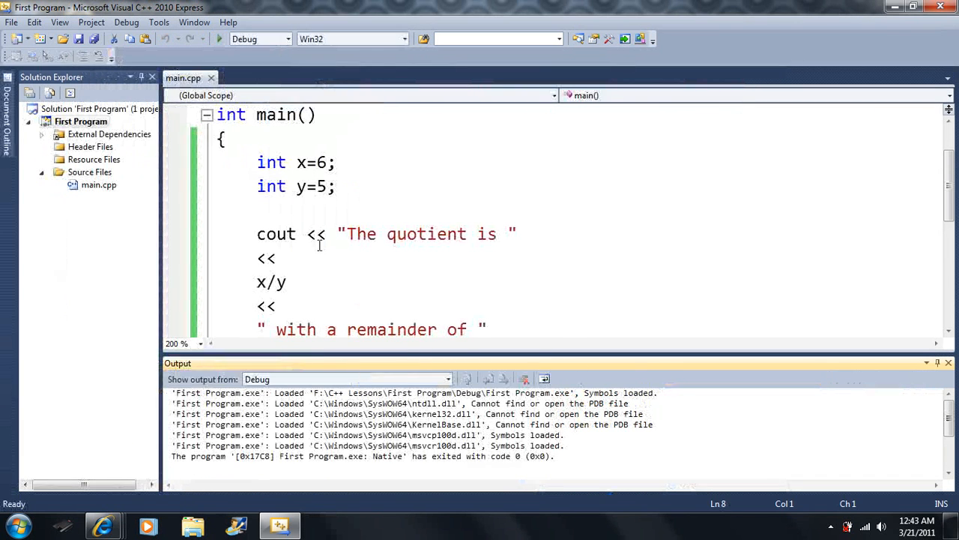
# Run the program once more from the x/y line to recheck the output
pyautogui.click(290, 281)
pyautogui.scroll(-1, 300, 277)
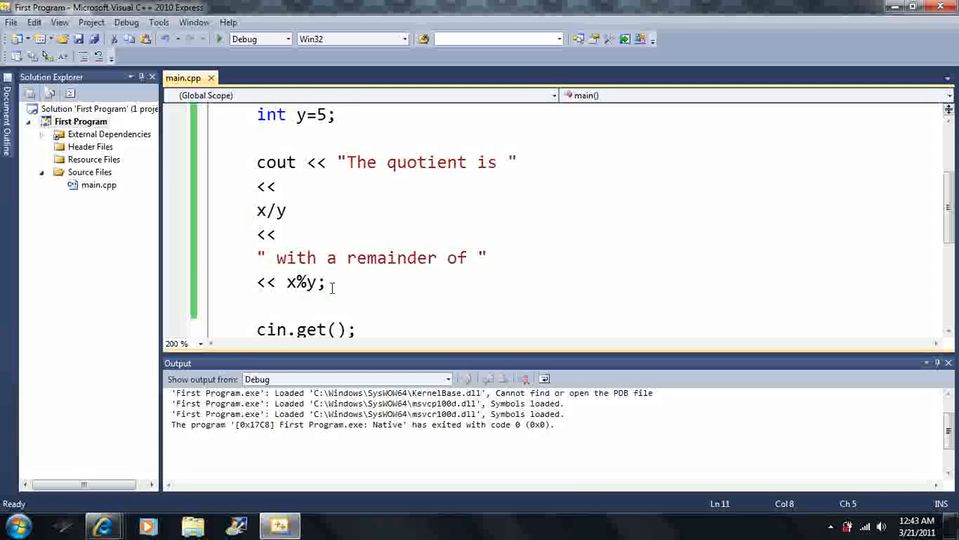
pyautogui.click(323, 283)
pyautogui.moveTo(323, 283); pyautogui.dragTo(257, 162)
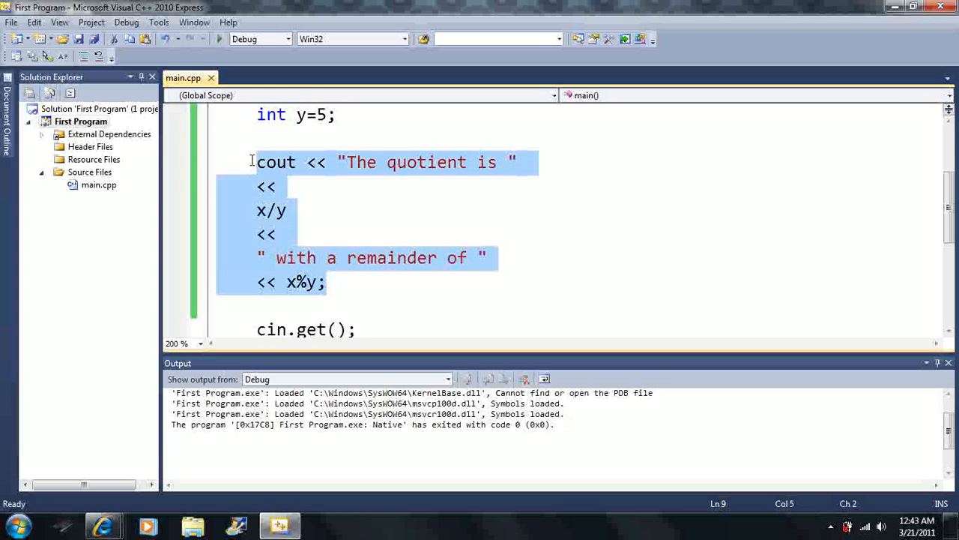
pyautogui.scroll(2, 258, 162)
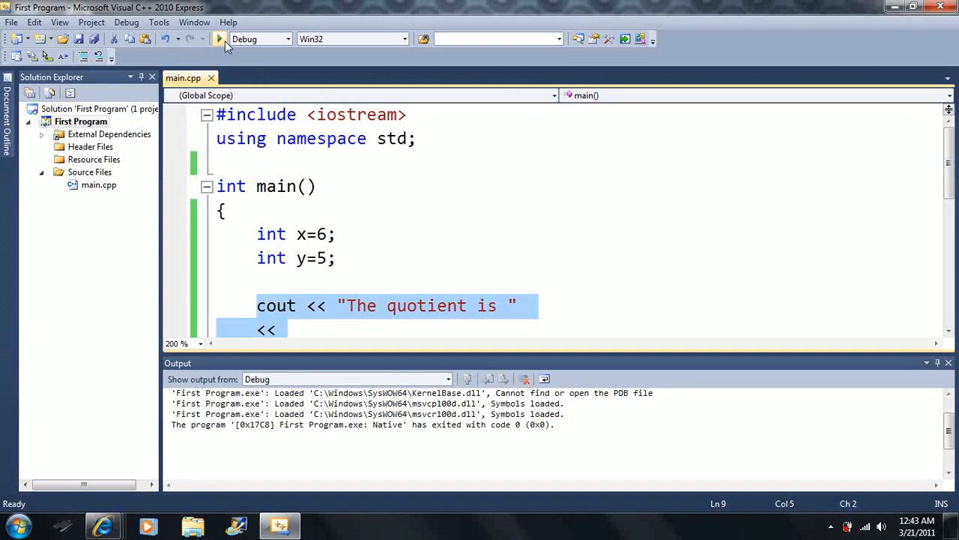
pyautogui.click(219, 39)
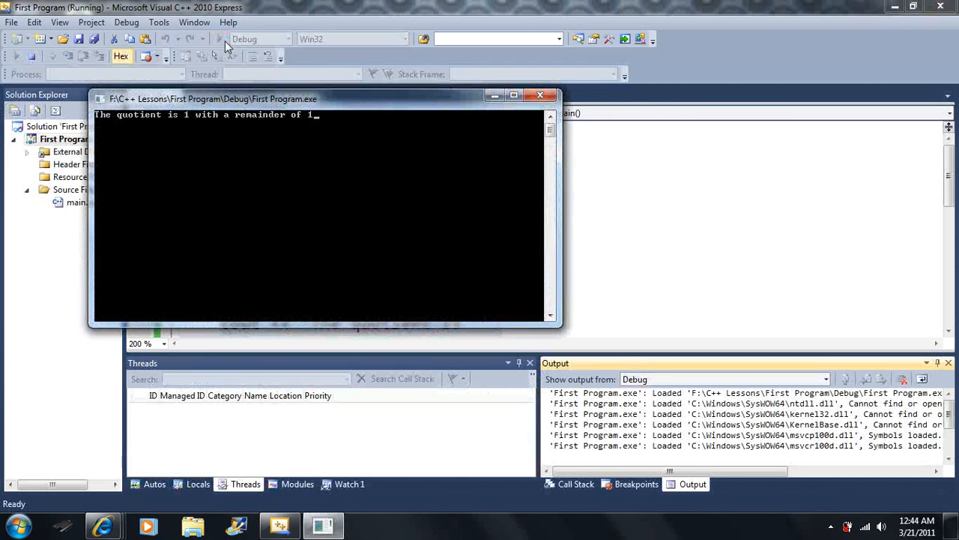